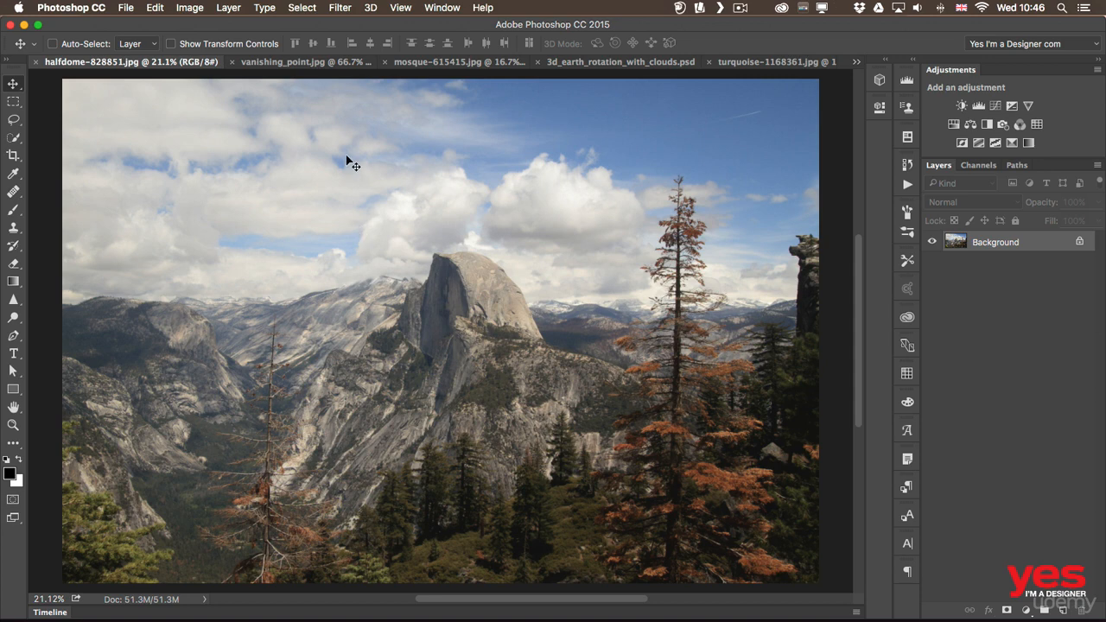
Convert the Background layer of halfdome-828851.jpg into a 3D mesh using the Spherical Panorama preset
click(369, 8)
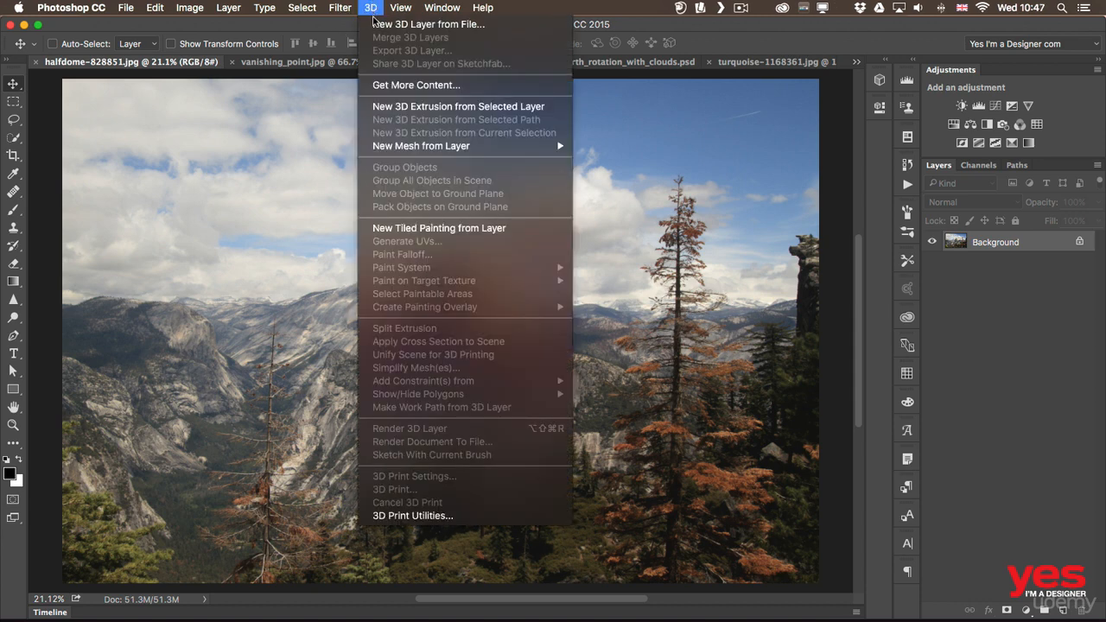
mouse_move(422, 149)
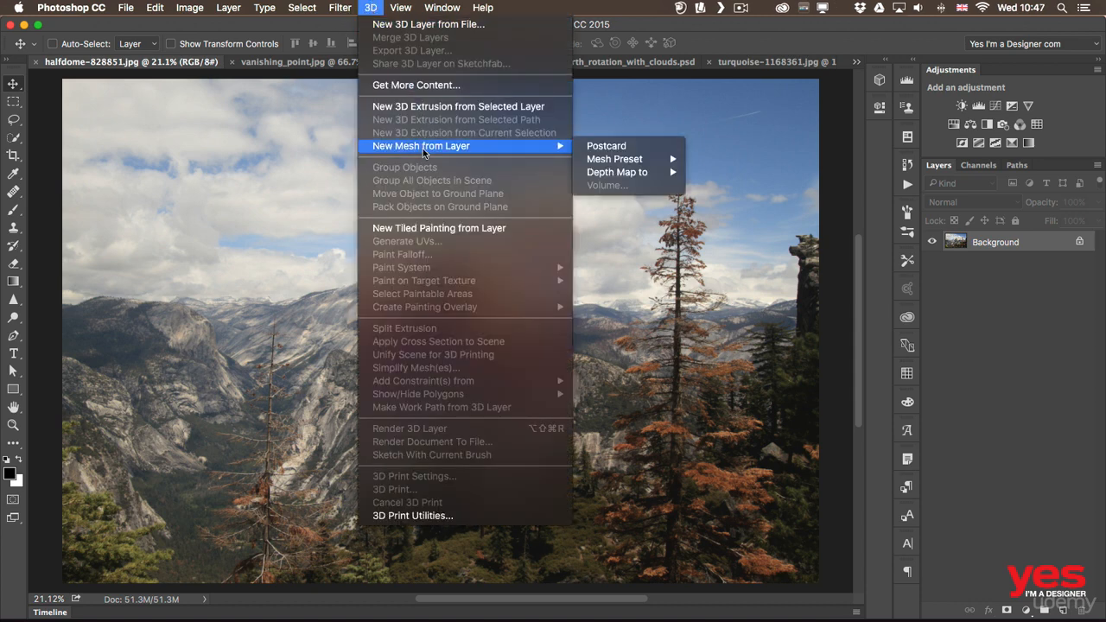
mouse_move(630, 164)
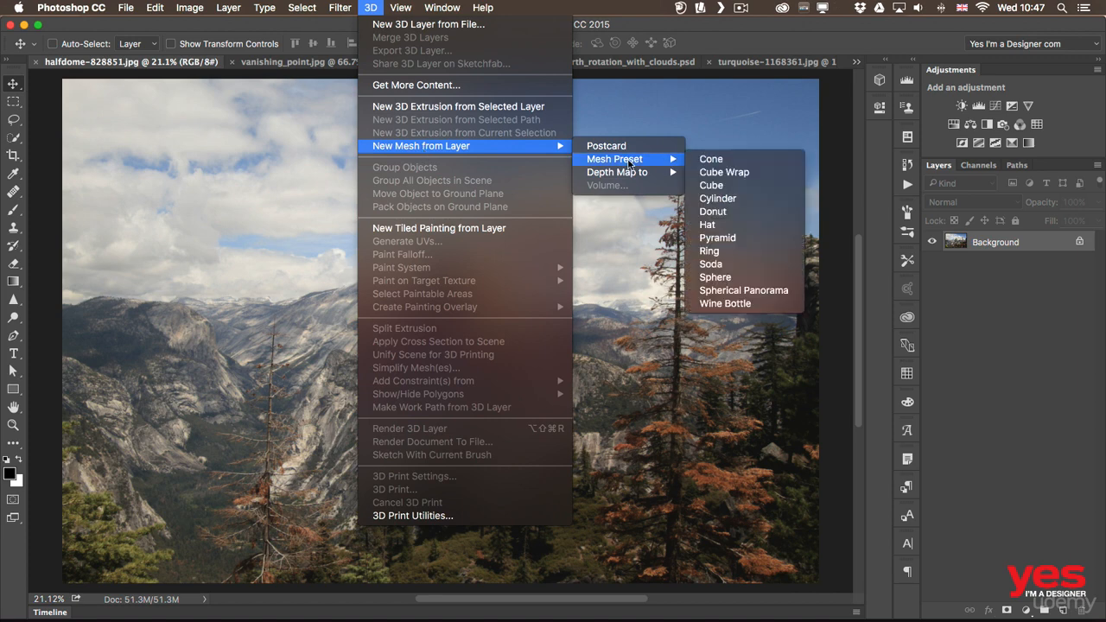
click(736, 293)
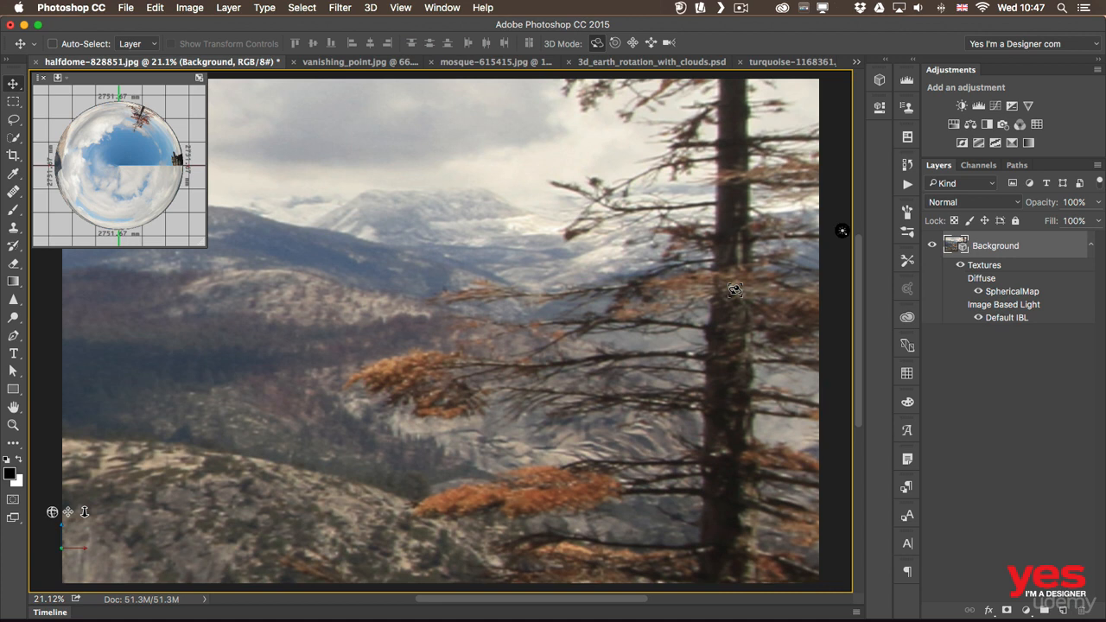
Slide the 3D camera back until the whole panorama sphere is in view and orbit around it to inspect the wrapped photo
click(652, 43)
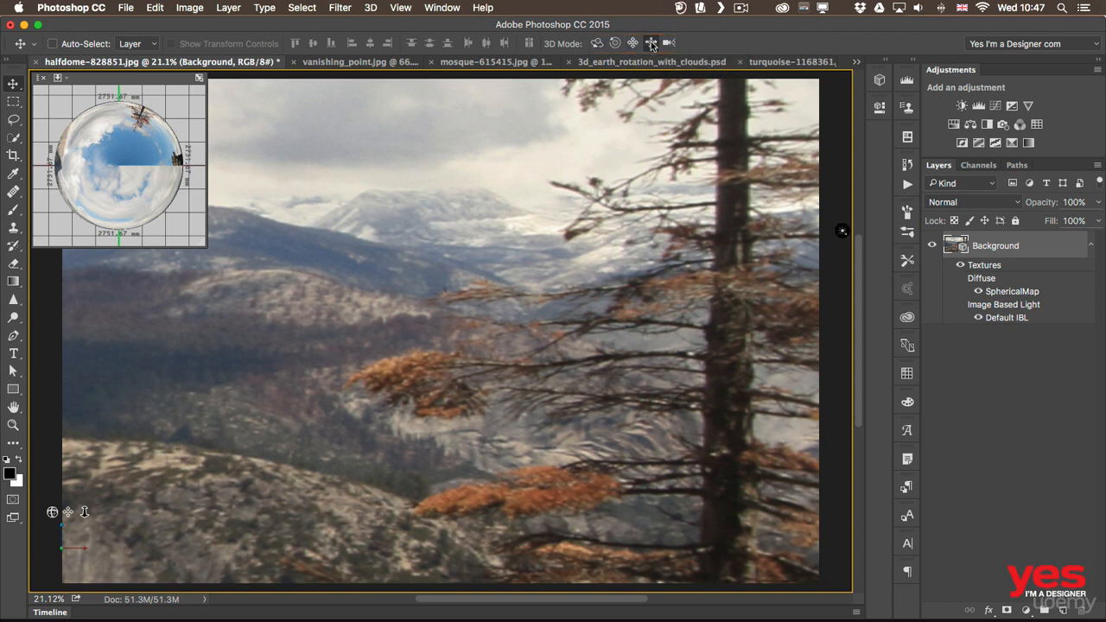
drag(538, 271, 479, 227)
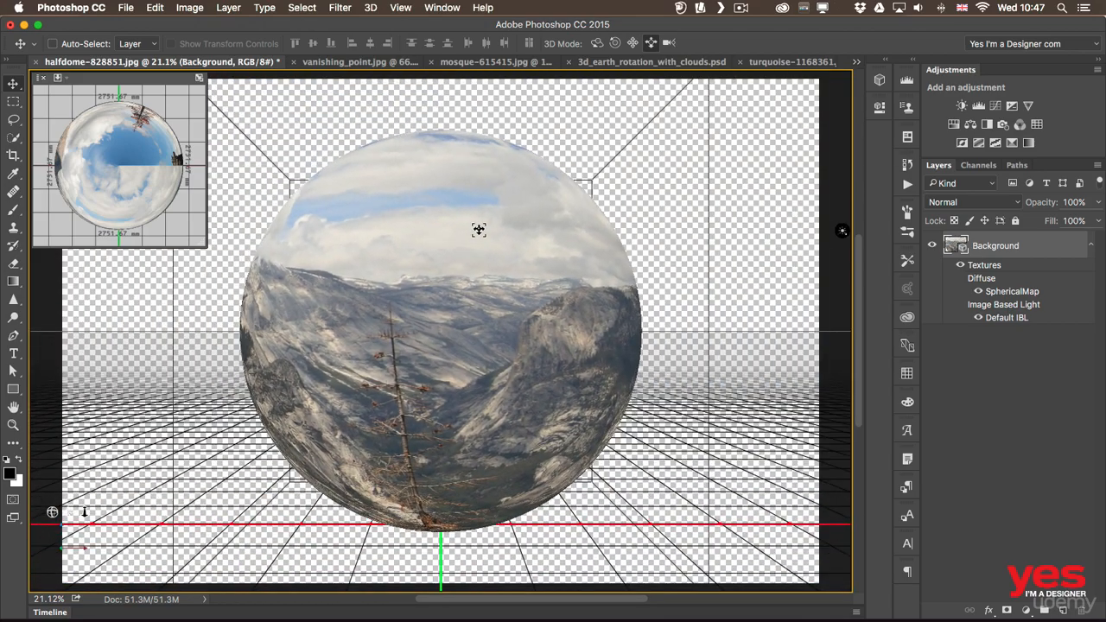
click(596, 44)
drag(727, 297, 267, 365)
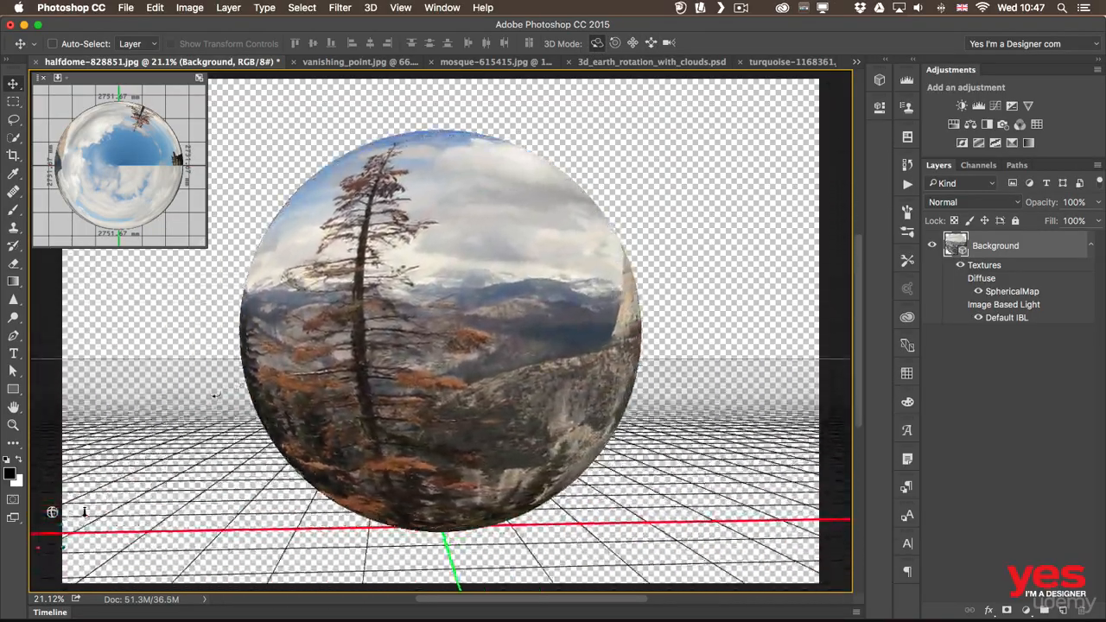
drag(216, 395, 65, 417)
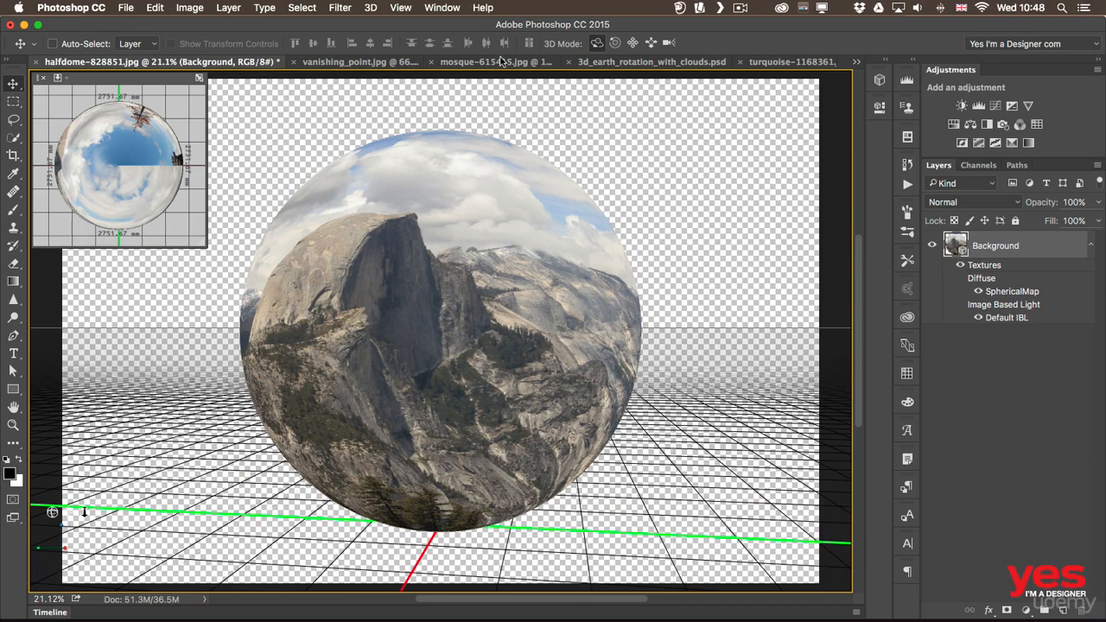
Slide the 3D camera back inside the sphere and orbit around the panorama, framing the Half Dome peak
click(633, 42)
click(651, 42)
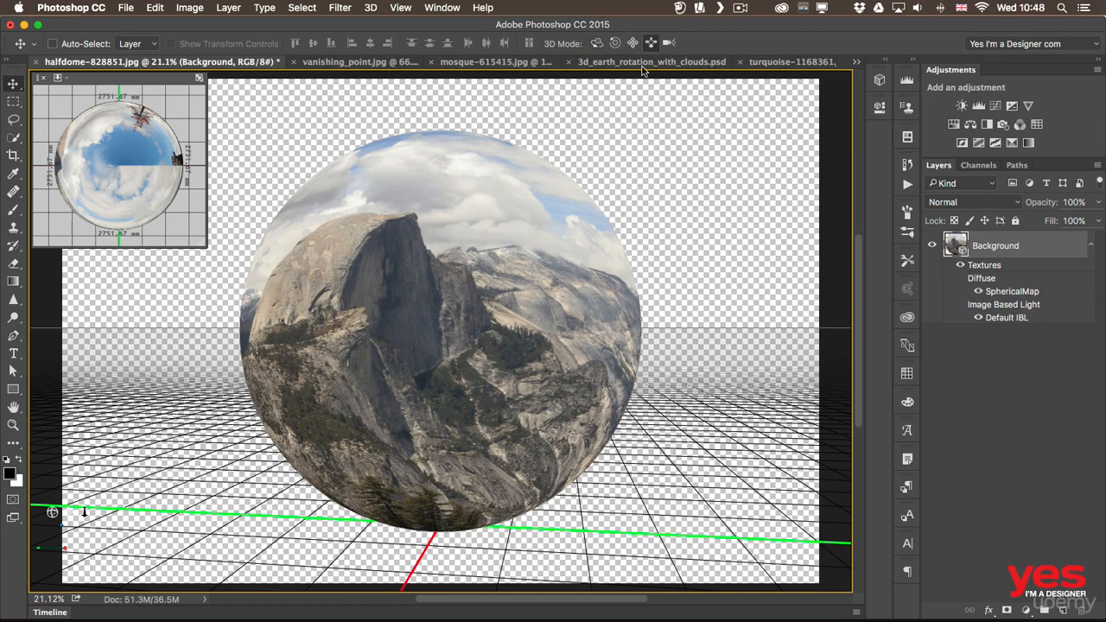
drag(494, 370, 517, 453)
click(596, 42)
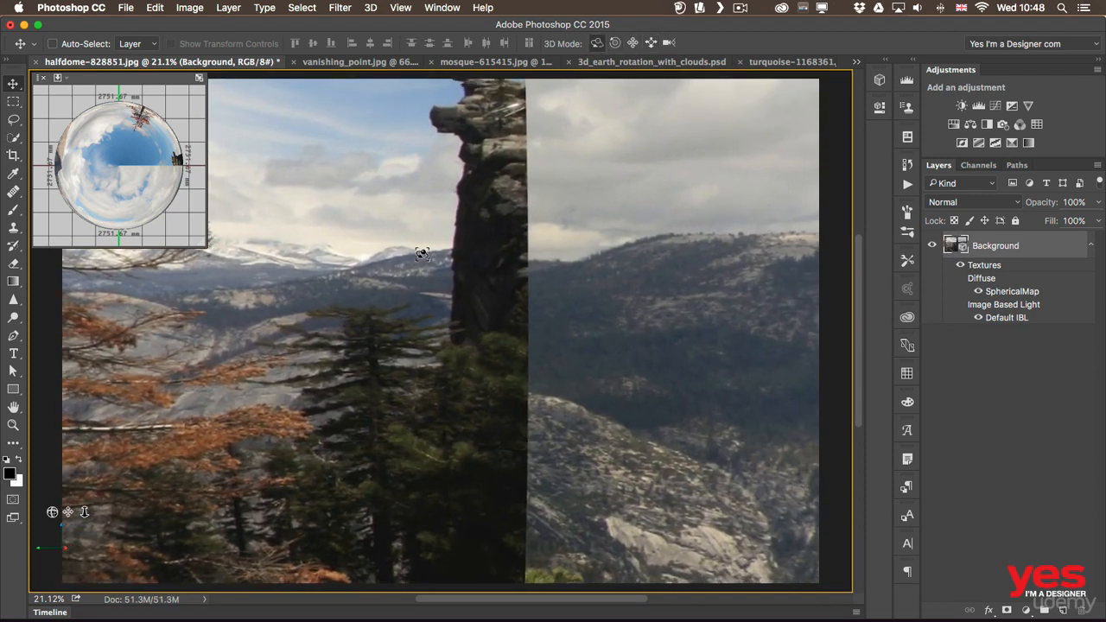
drag(421, 285, 865, 355)
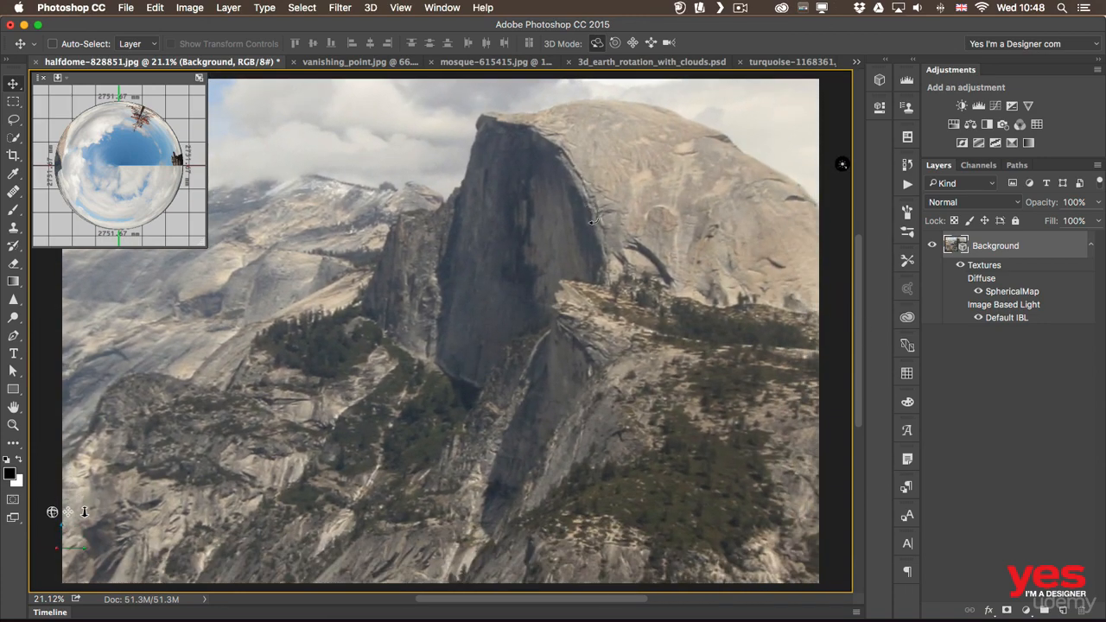
drag(567, 164, 569, 251)
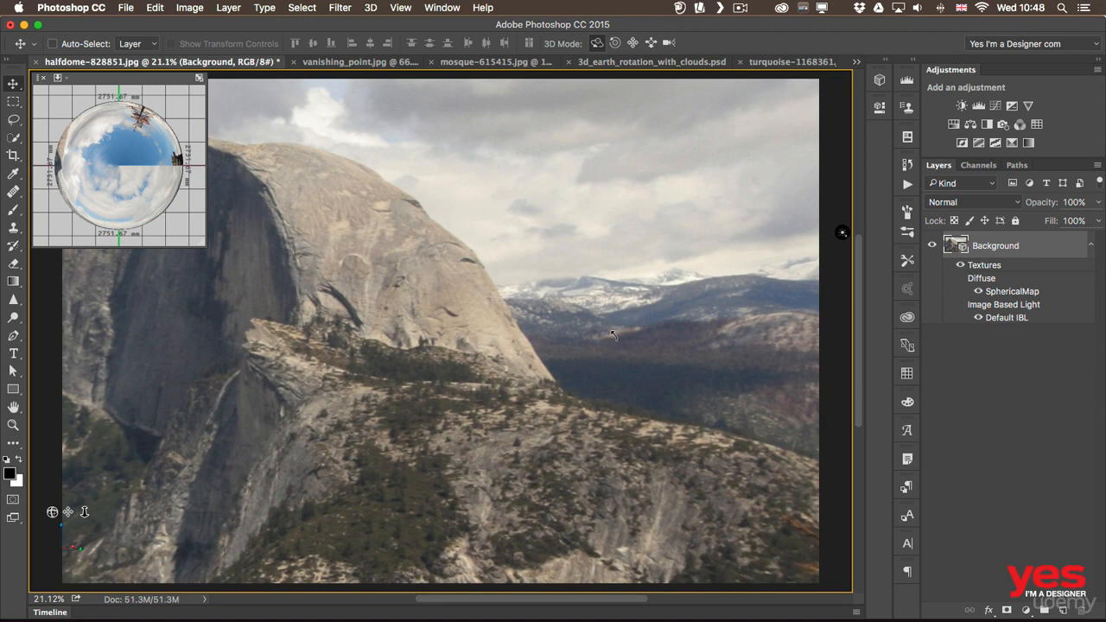
drag(611, 334, 511, 323)
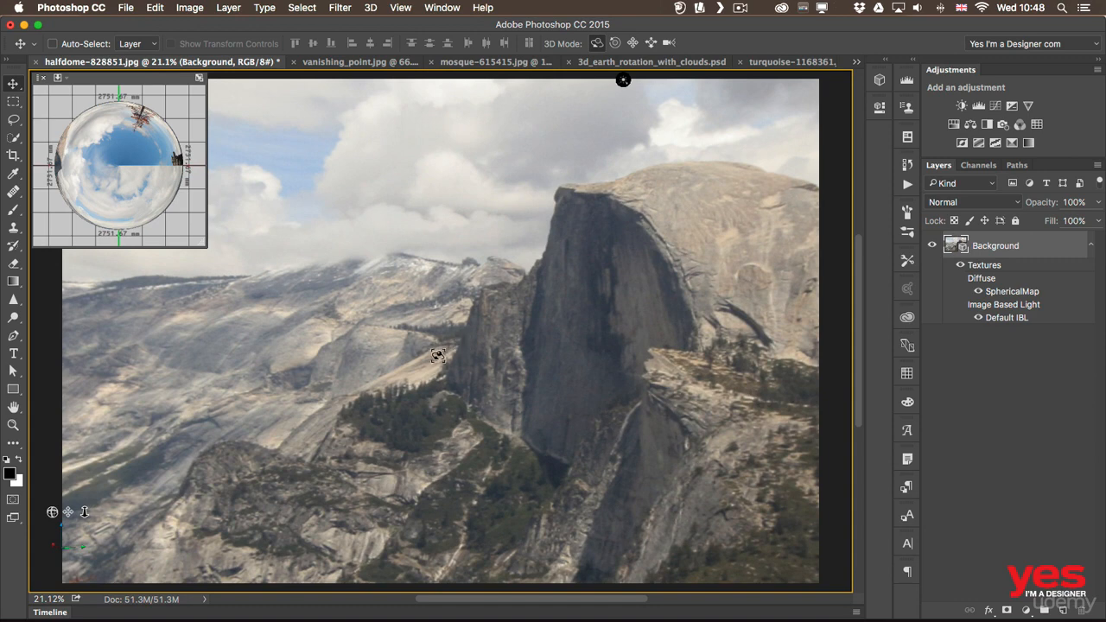
drag(438, 355, 694, 353)
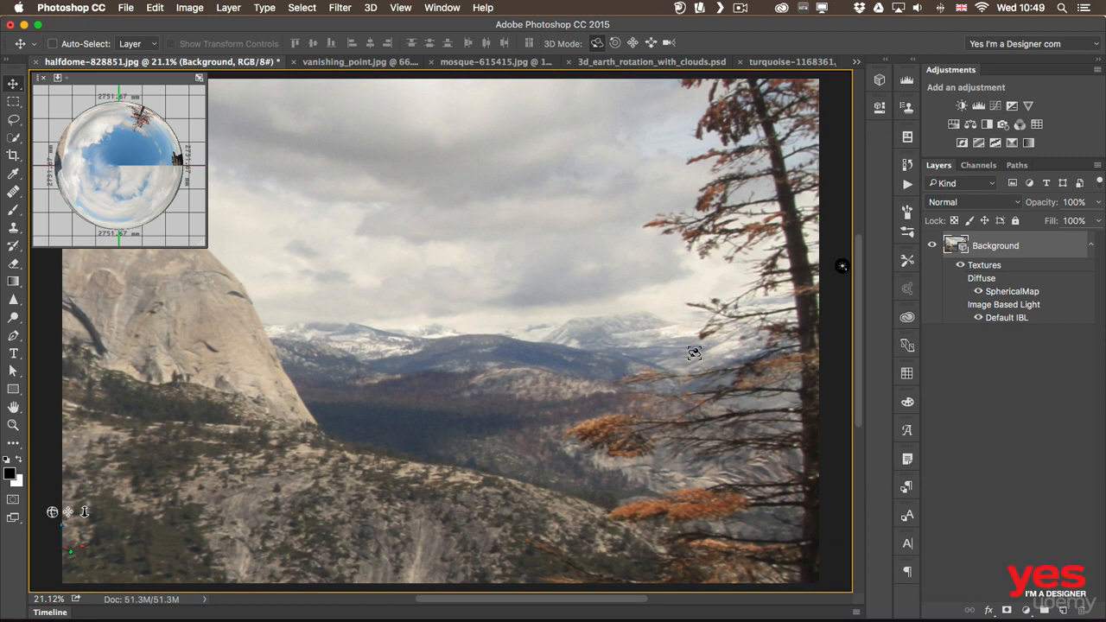
drag(327, 360, 168, 394)
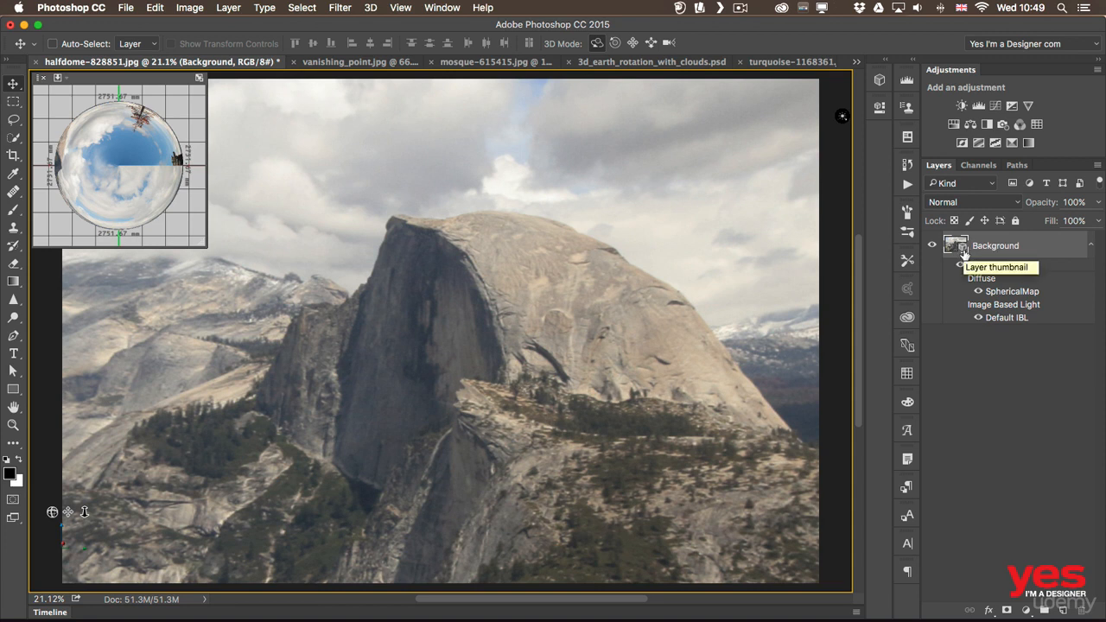
Add a Curves adjustment layer with the Strong Contrast (RGB) preset and orbit the Background 3D layer's camera to check the panorama beneath it
click(994, 107)
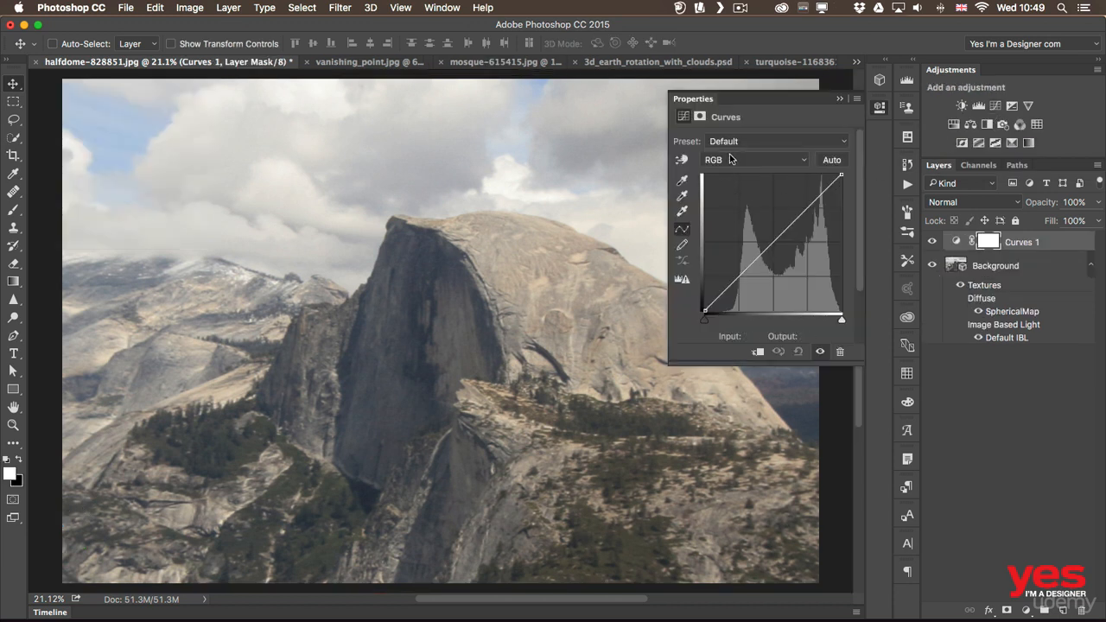
click(739, 142)
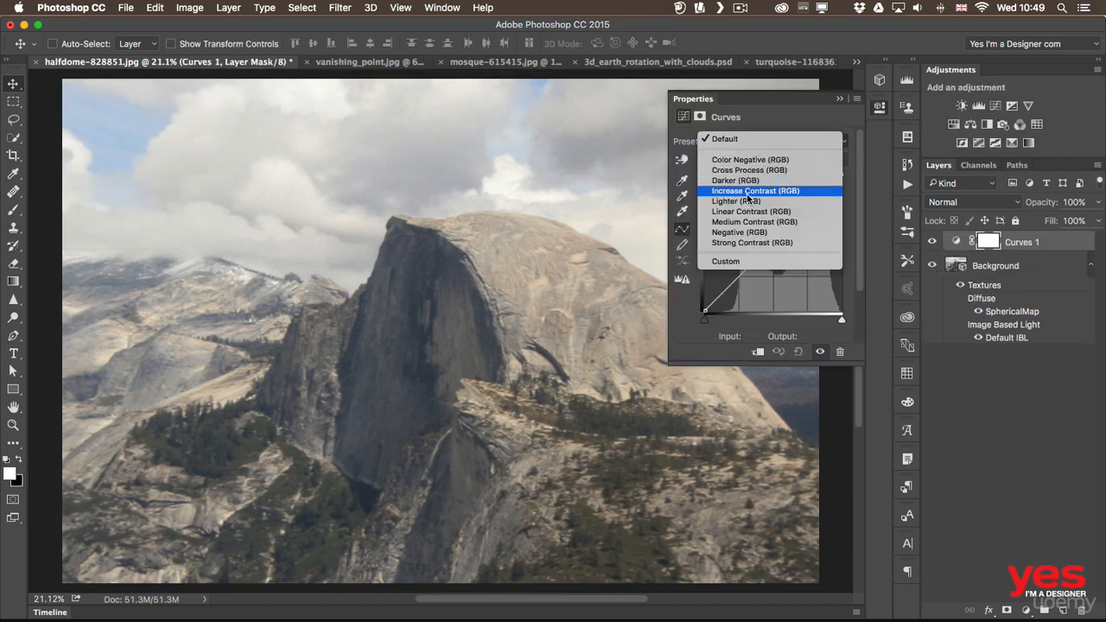
click(746, 242)
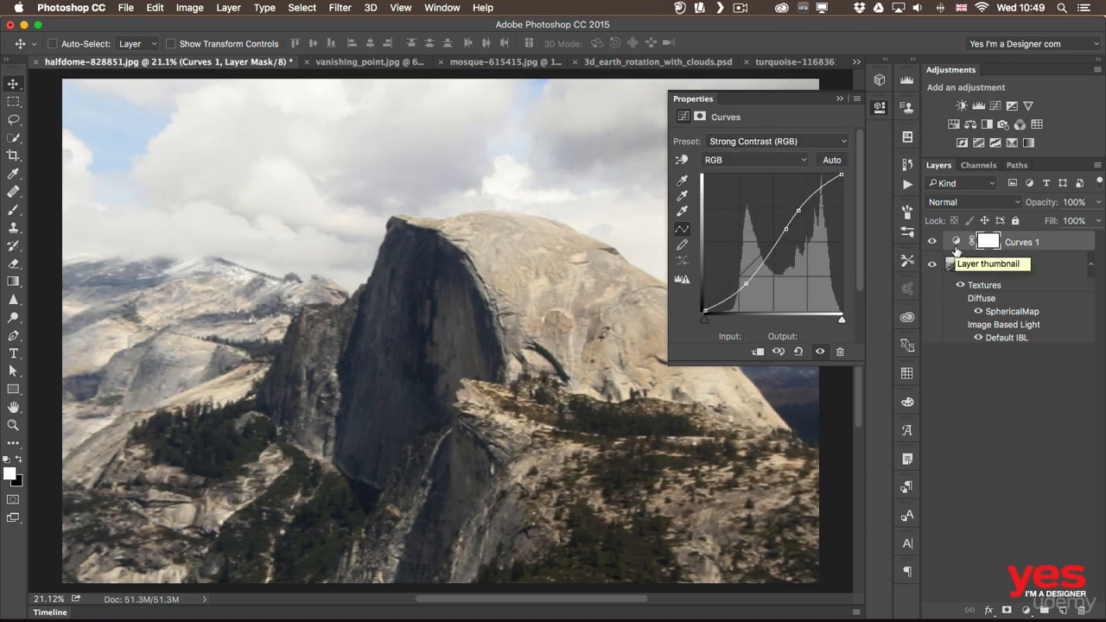
click(879, 108)
click(998, 273)
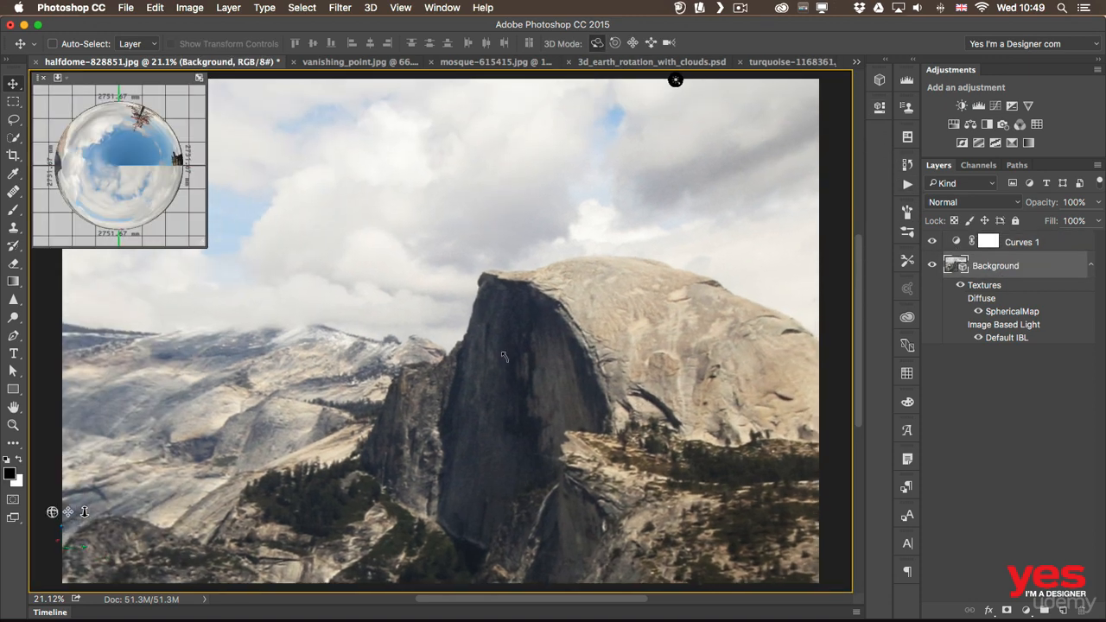
drag(504, 356, 542, 365)
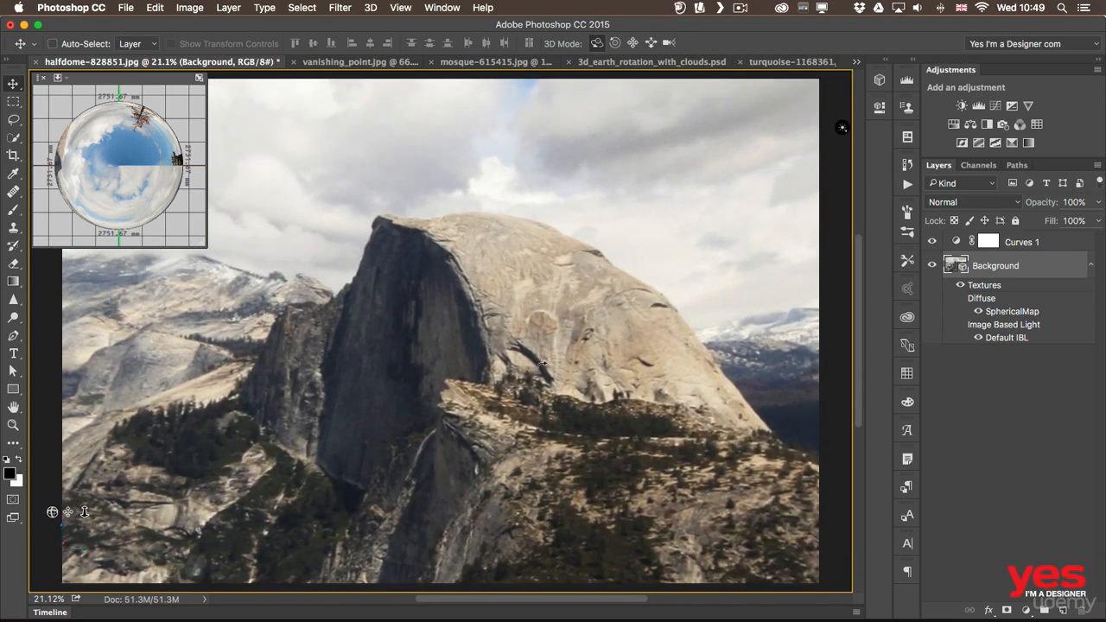
Switch to vanishing_point.jpg and use the Vanishing Point filter to return its perspective planes as a 3D layer, accepting the proposed scene size
click(341, 64)
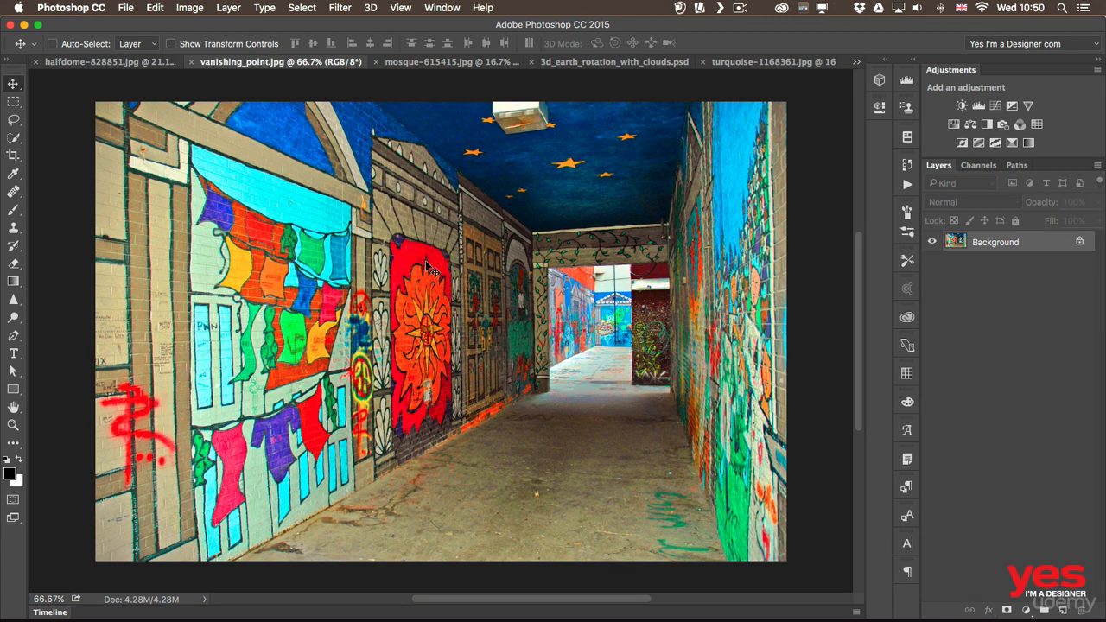
click(342, 9)
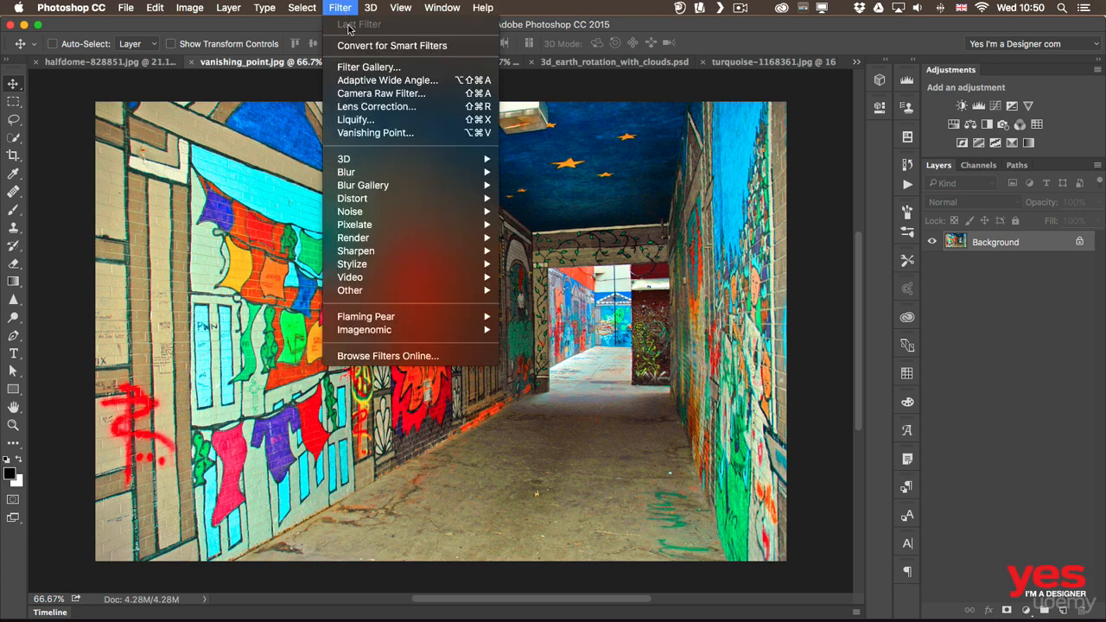
click(377, 136)
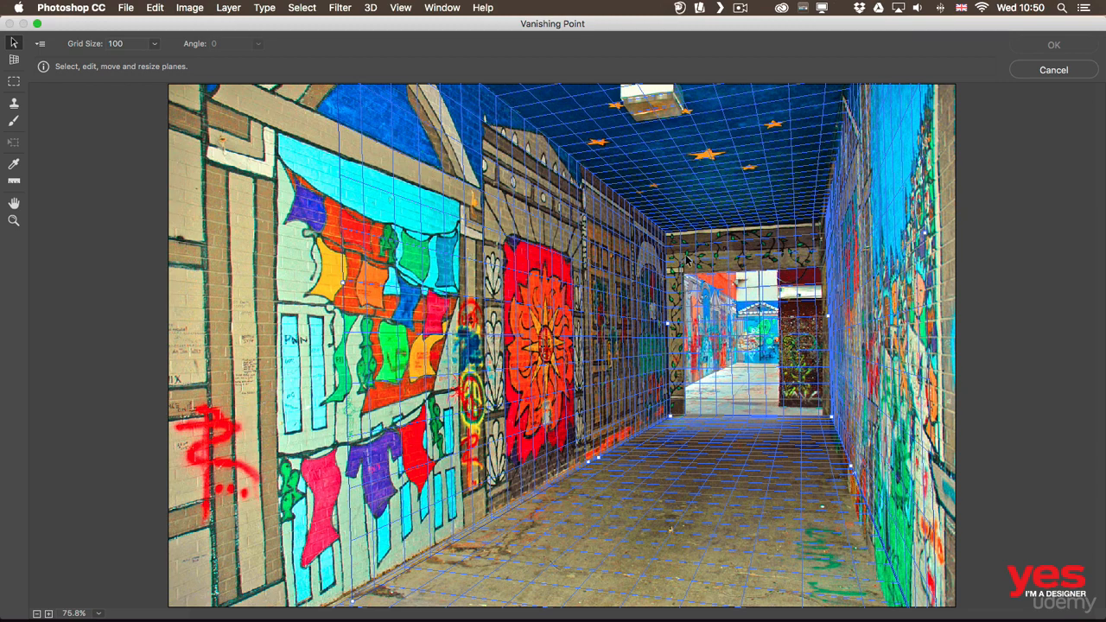
click(39, 44)
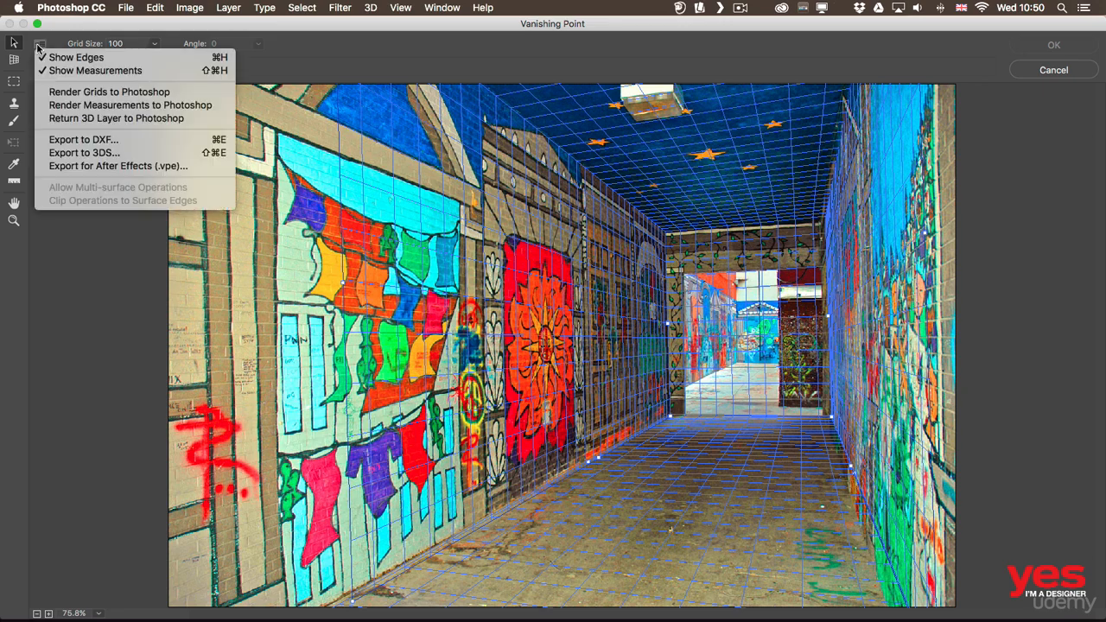
click(76, 124)
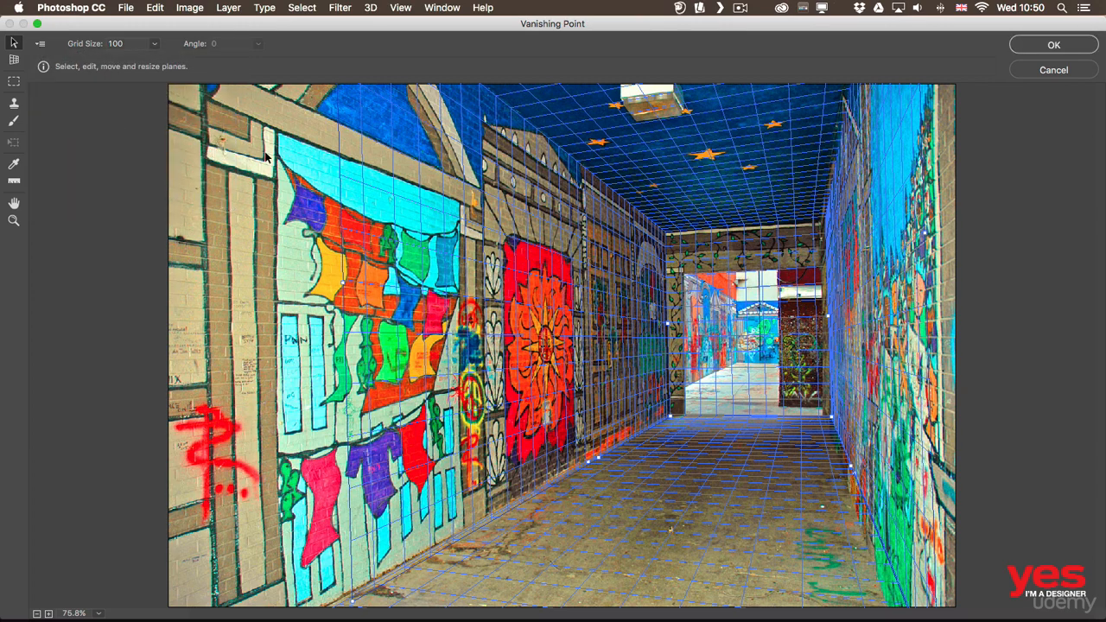
click(1051, 47)
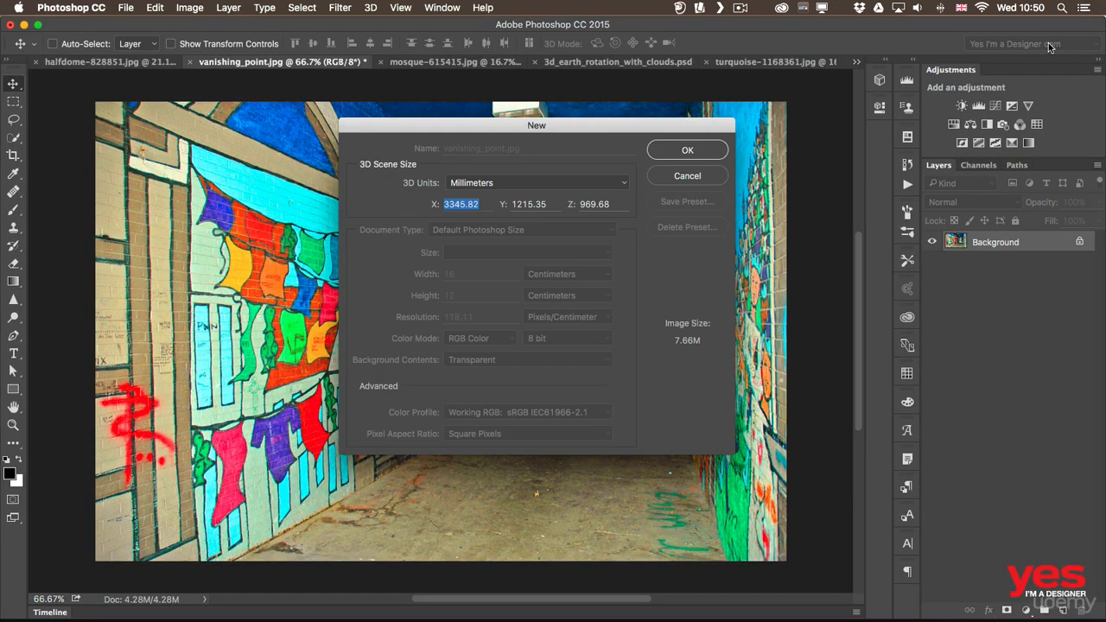
click(686, 151)
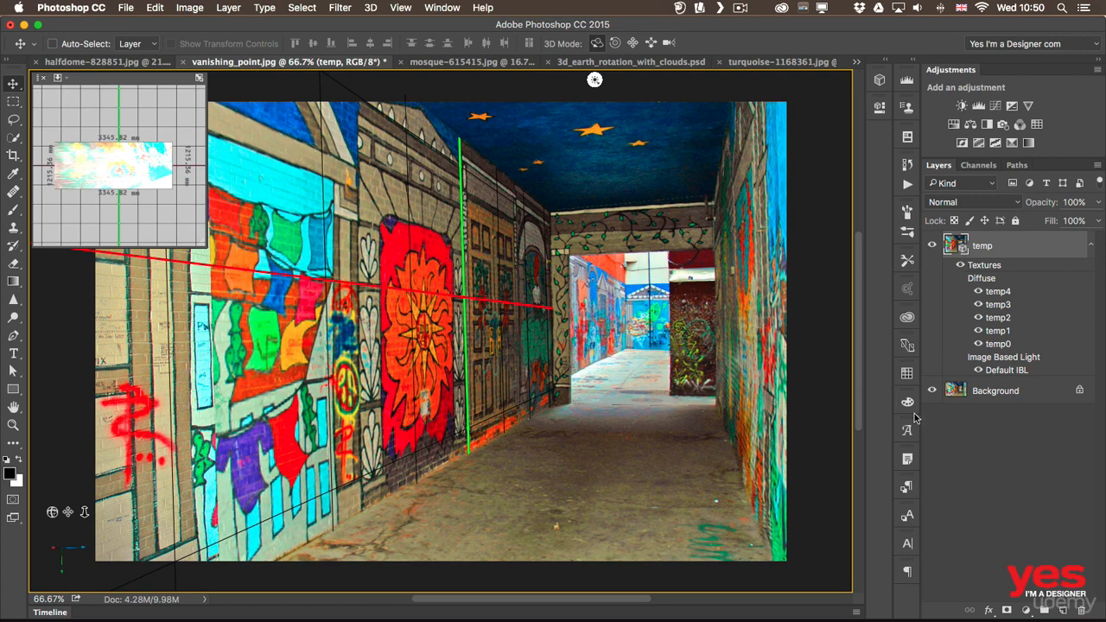
Hide the Background layer and move the 3D camera forward into the alley, orbiting to explore the reconstructed walls and ceiling
click(931, 391)
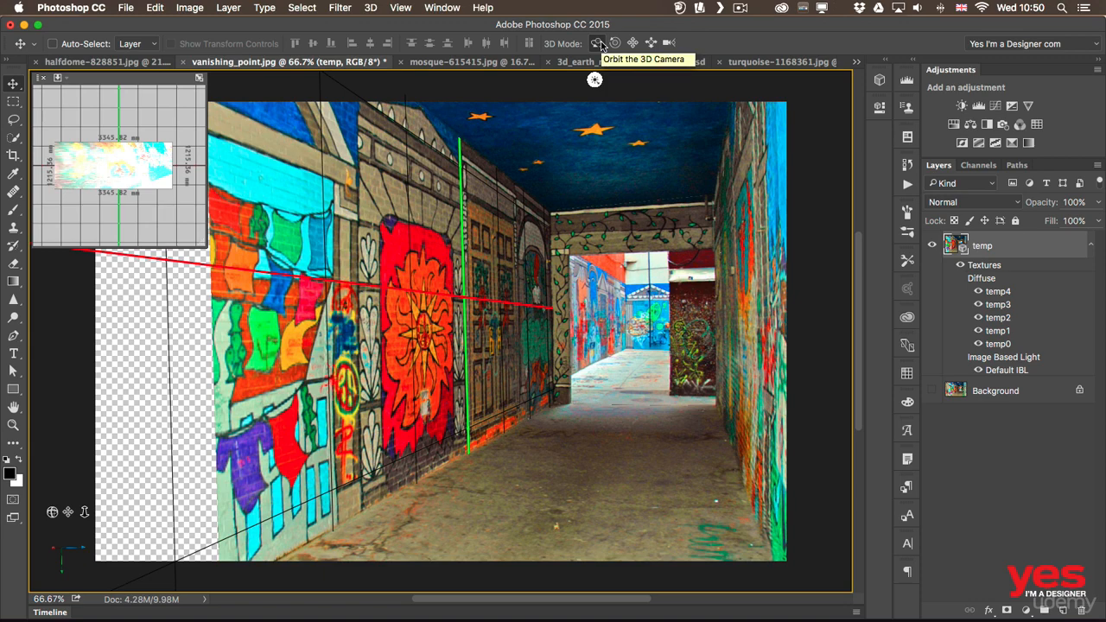
drag(555, 246, 670, 242)
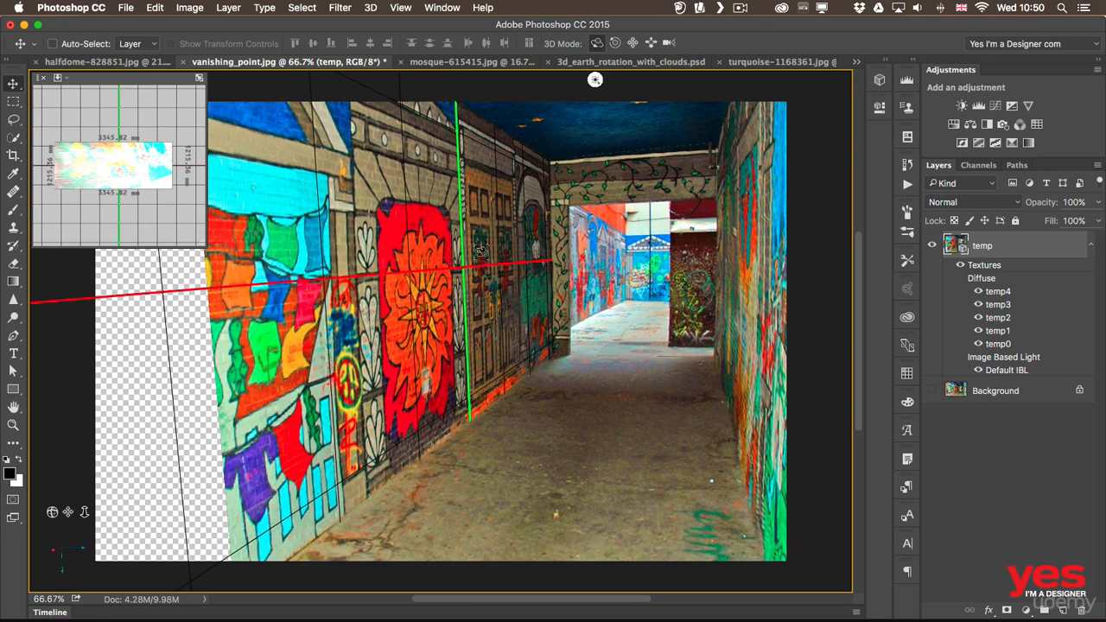
drag(132, 398, 146, 352)
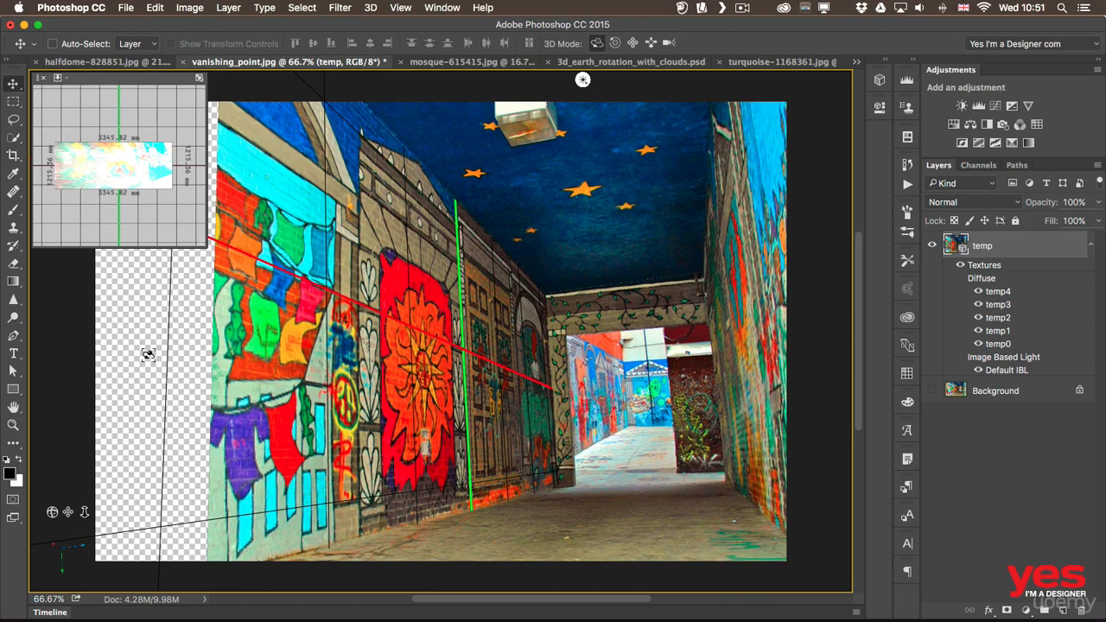
click(651, 42)
drag(622, 128, 448, 508)
click(597, 43)
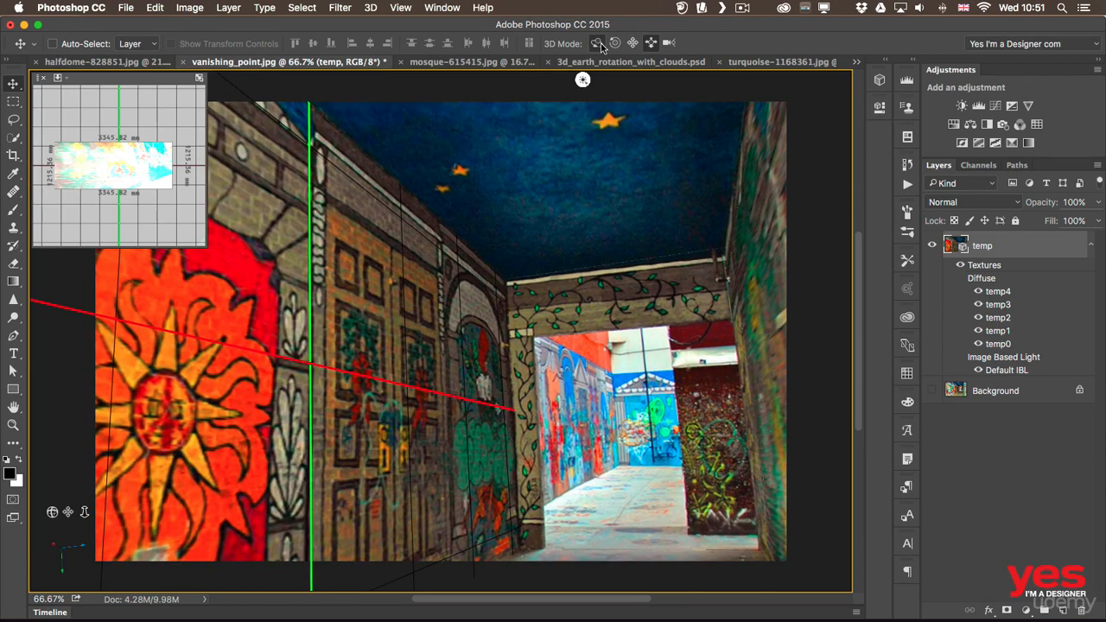
drag(517, 343, 602, 332)
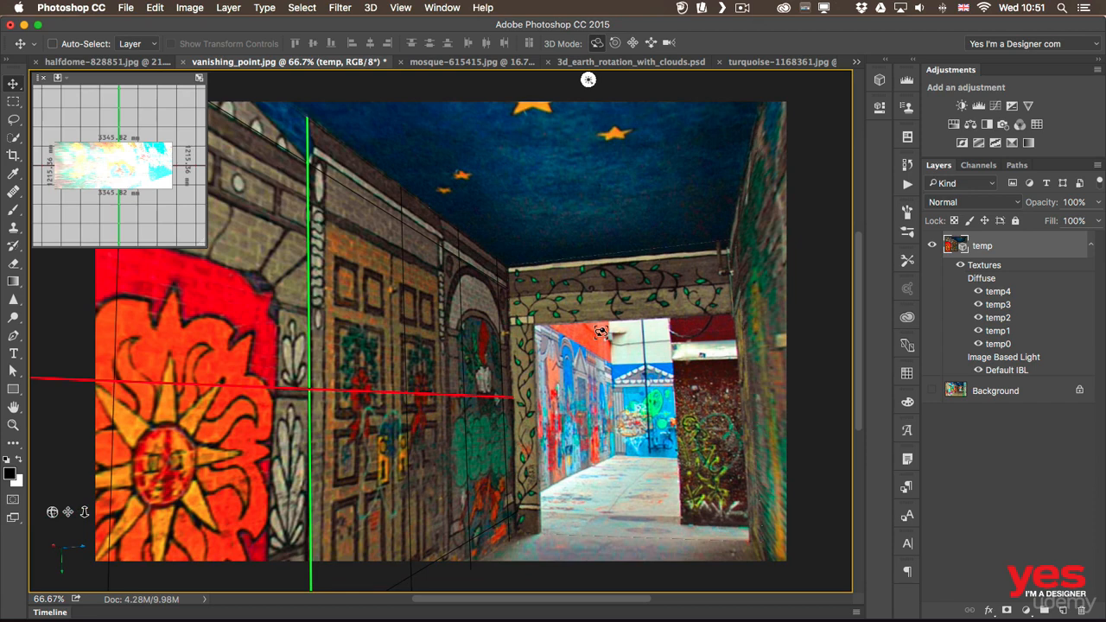
Switch the temp3, temp2 and temp1 textures off and back on to see which alley surface each one covers
click(981, 307)
click(981, 305)
click(978, 320)
click(979, 319)
click(977, 331)
click(978, 331)
Open the temp4 diffuse texture as its own document, inspect the flattened wall image up close and close it again
double_click(997, 291)
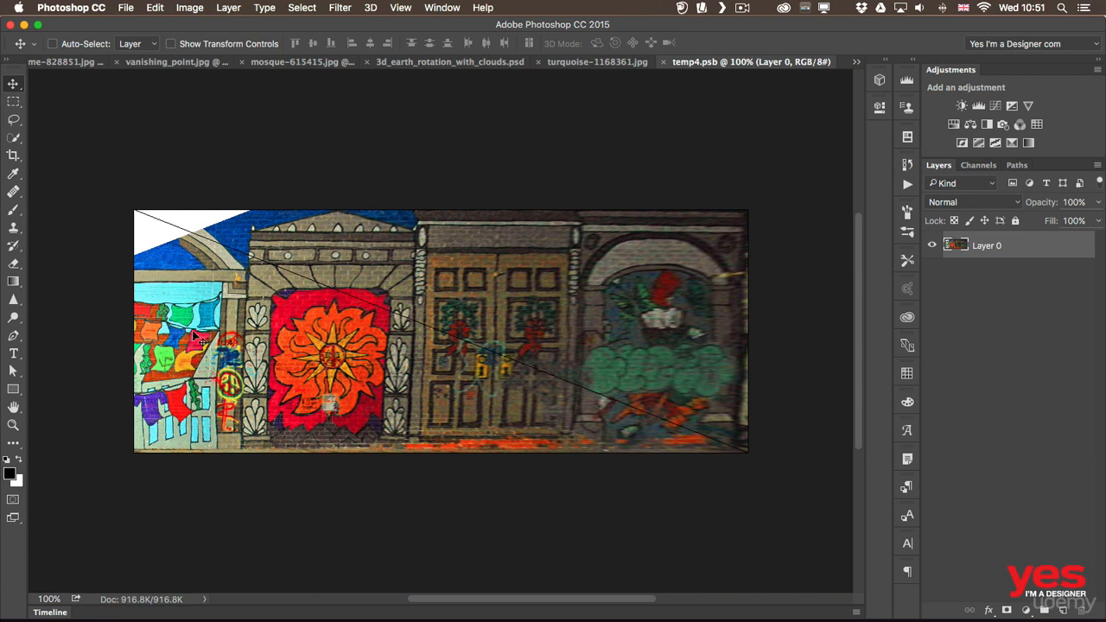
key(z)
drag(204, 334, 247, 317)
key(v)
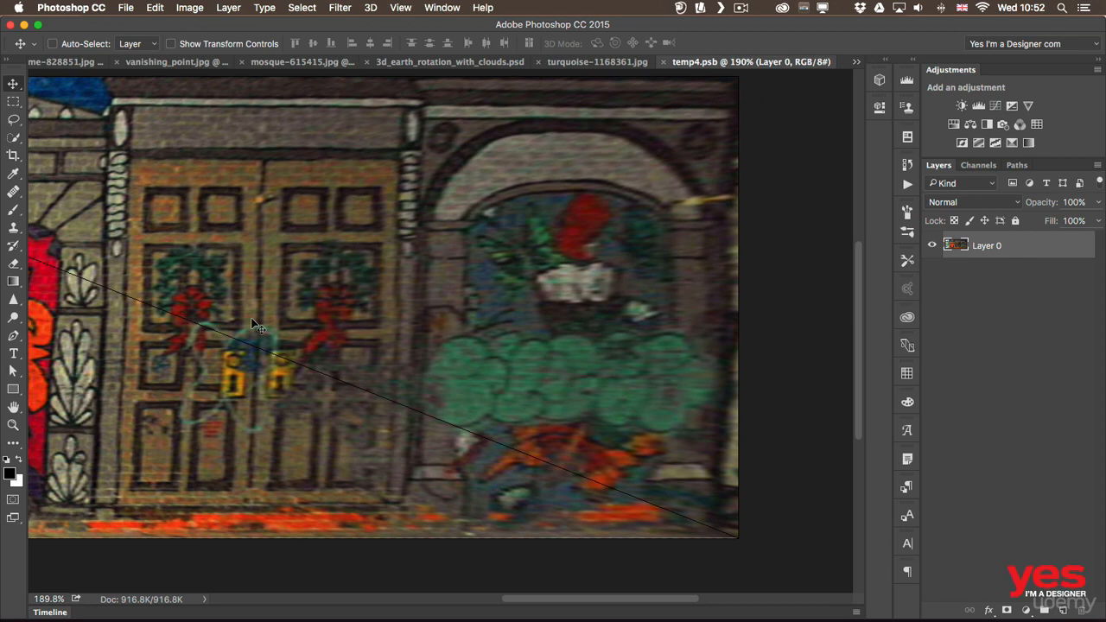
key(super+w)
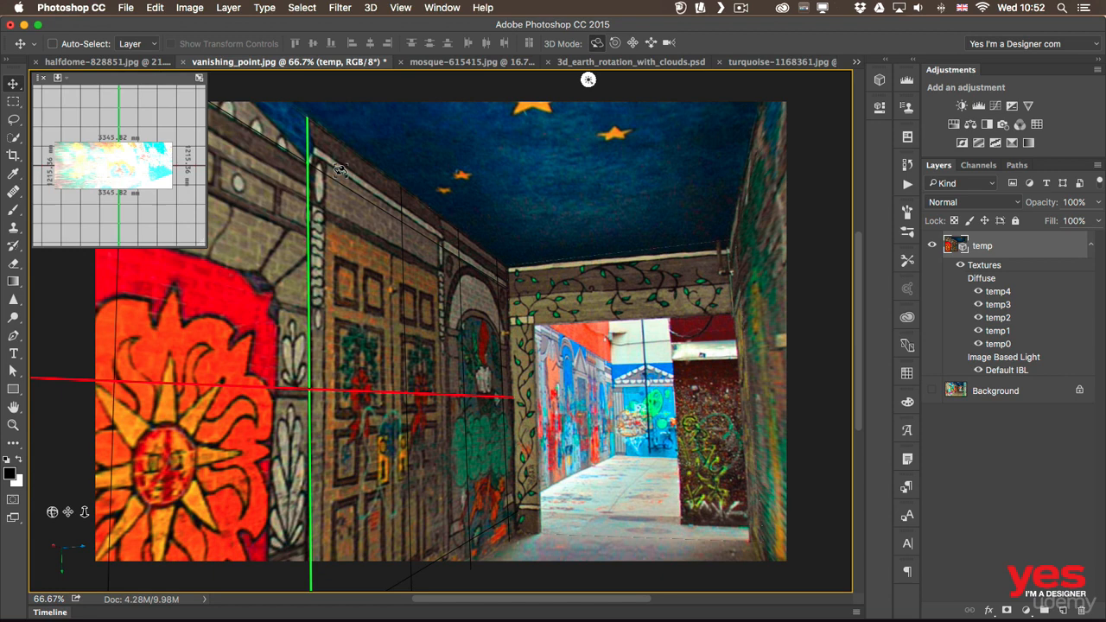
Paint black strokes with a 30 px brush across the alley's door wall, the far archway and the starry ceiling
key(b)
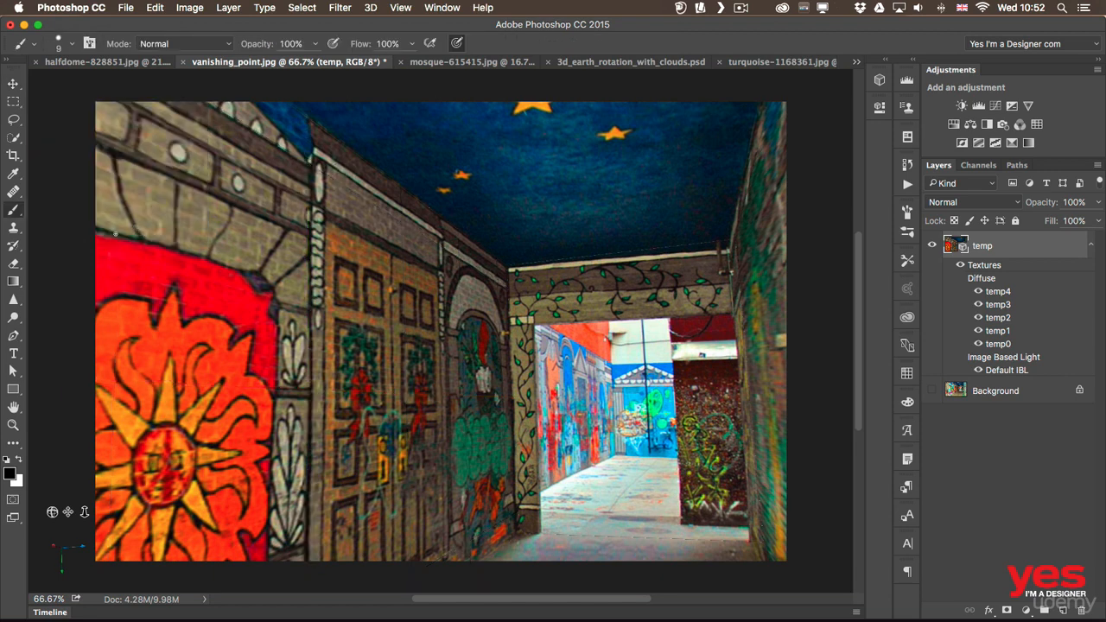
key(bracketright)
key(bracketright)
key(bracketright)
mouse_move(255, 273)
mouse_down()
mouse_move(370, 271)
mouse_move(374, 333)
mouse_move(407, 388)
mouse_move(461, 338)
mouse_move(495, 335)
mouse_move(503, 350)
mouse_move(556, 307)
mouse_move(669, 337)
mouse_move(685, 331)
mouse_move(707, 381)
mouse_up()
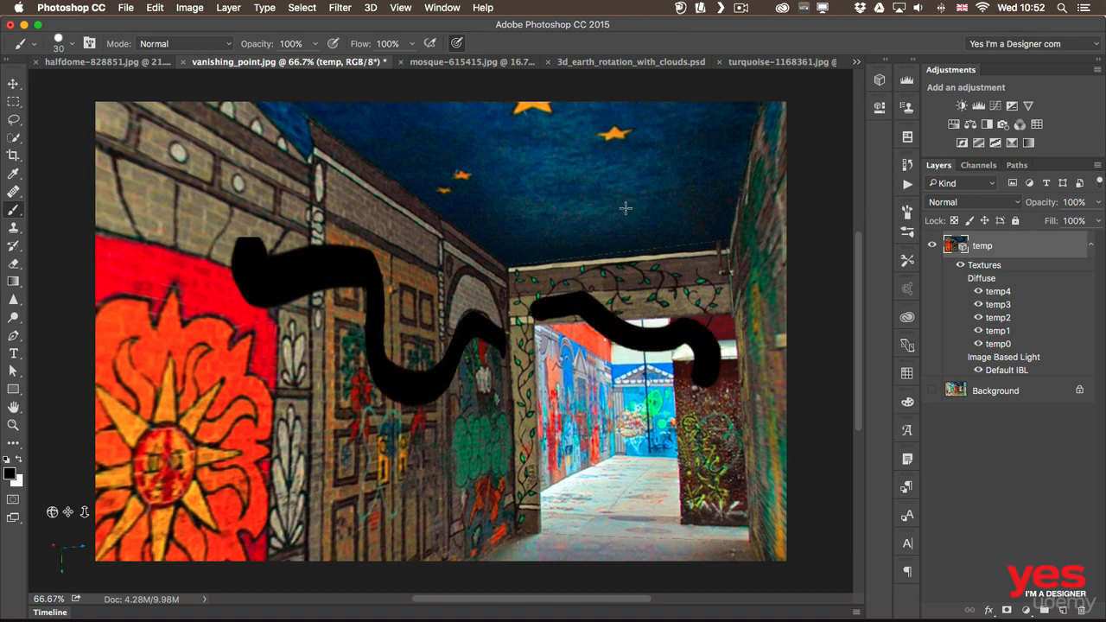
mouse_move(644, 207)
mouse_down()
mouse_move(565, 200)
mouse_move(599, 172)
mouse_move(492, 160)
mouse_move(520, 137)
mouse_move(432, 139)
mouse_up()
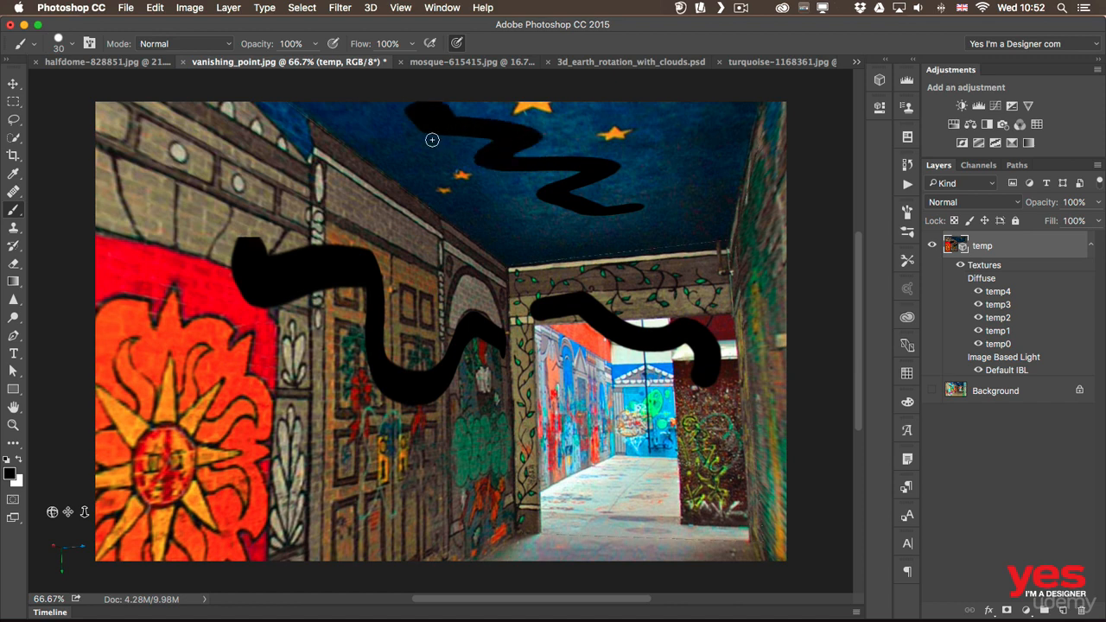
Switch to mosque-615415.jpg and convert the inspire text layer into extruded 3D text
click(434, 64)
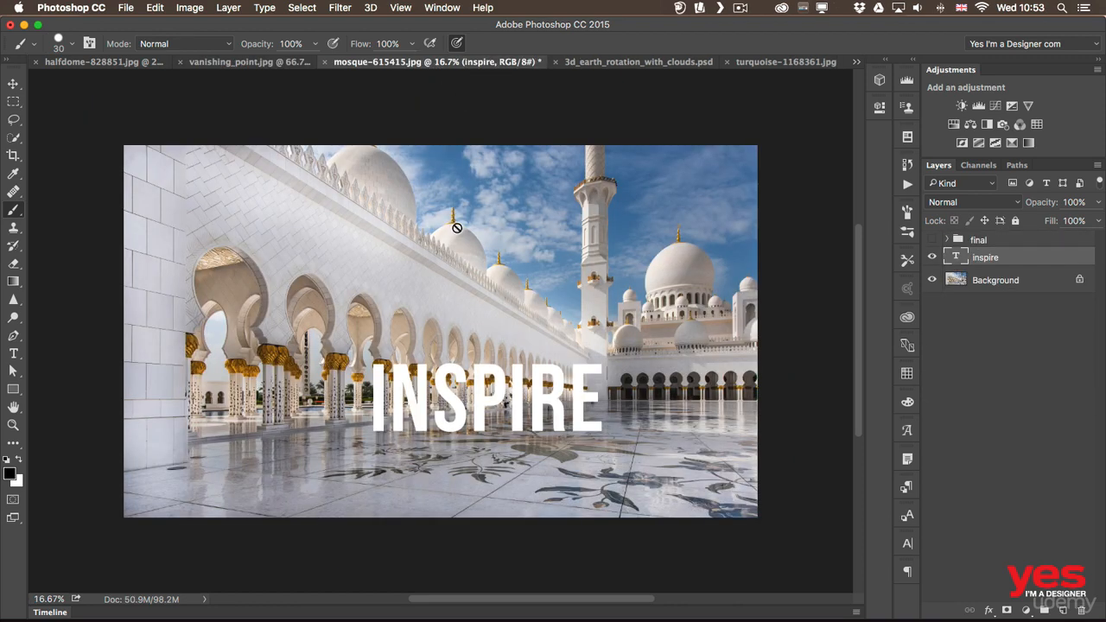
key(v)
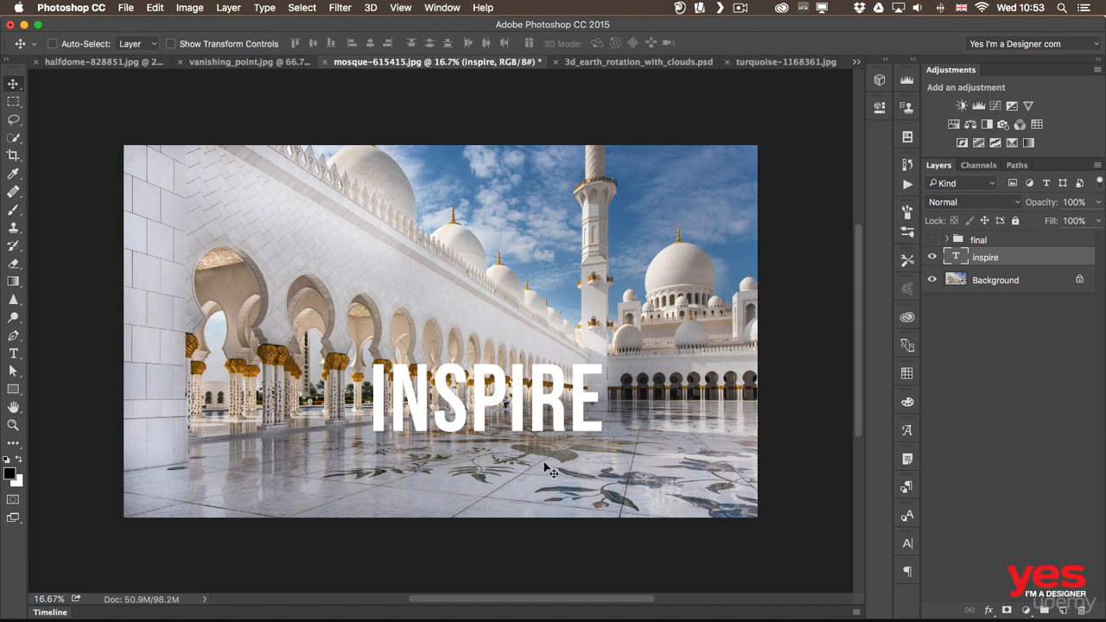
scroll(546, 469, up, 1)
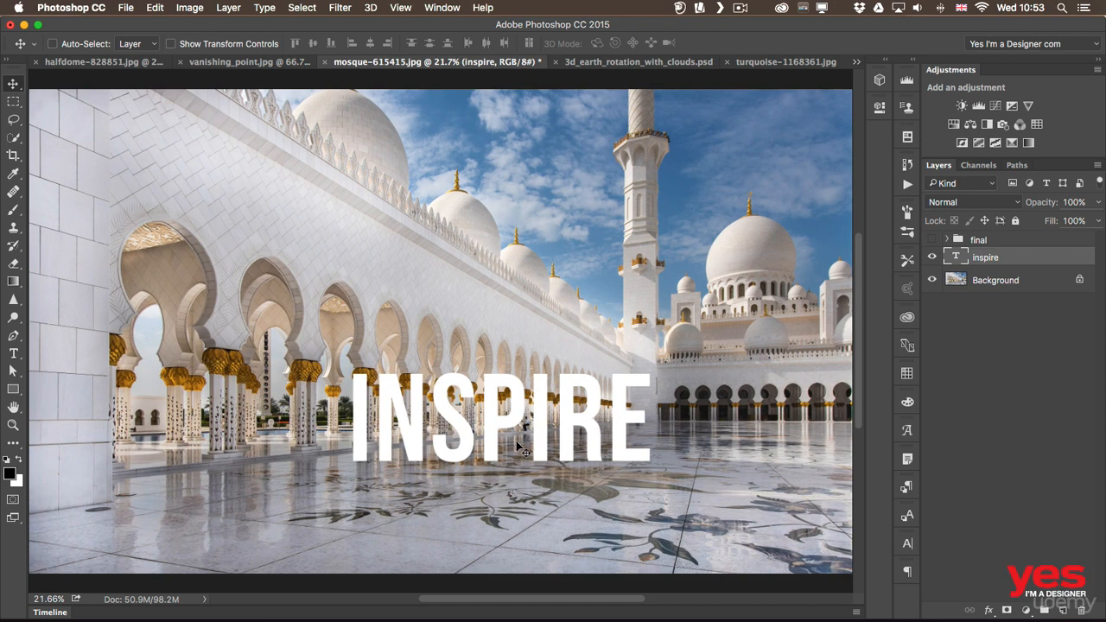
key(t)
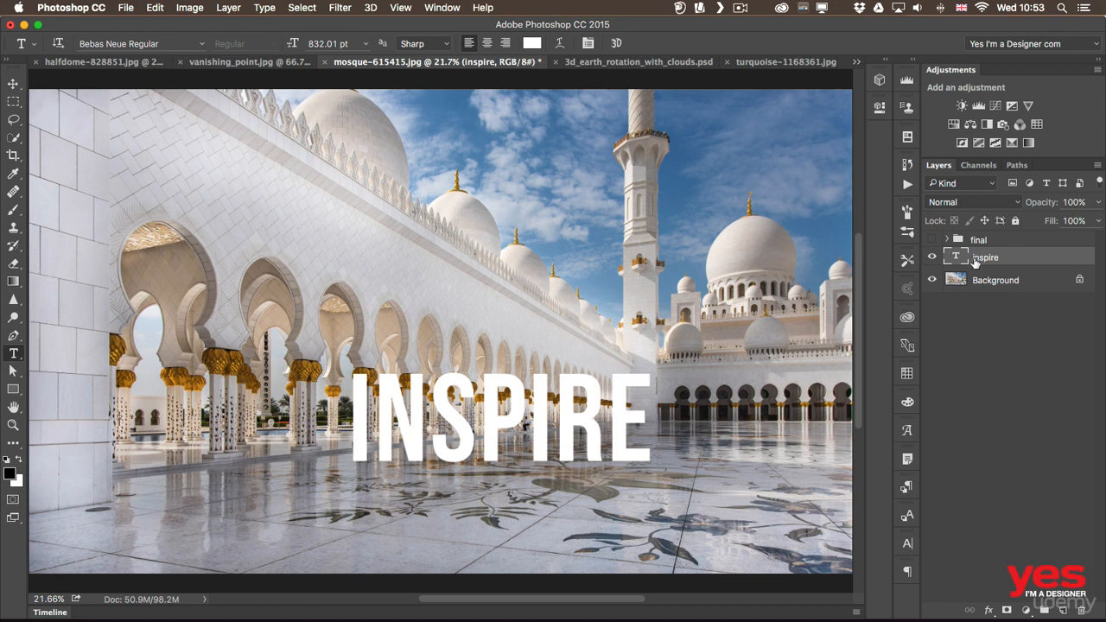
click(617, 44)
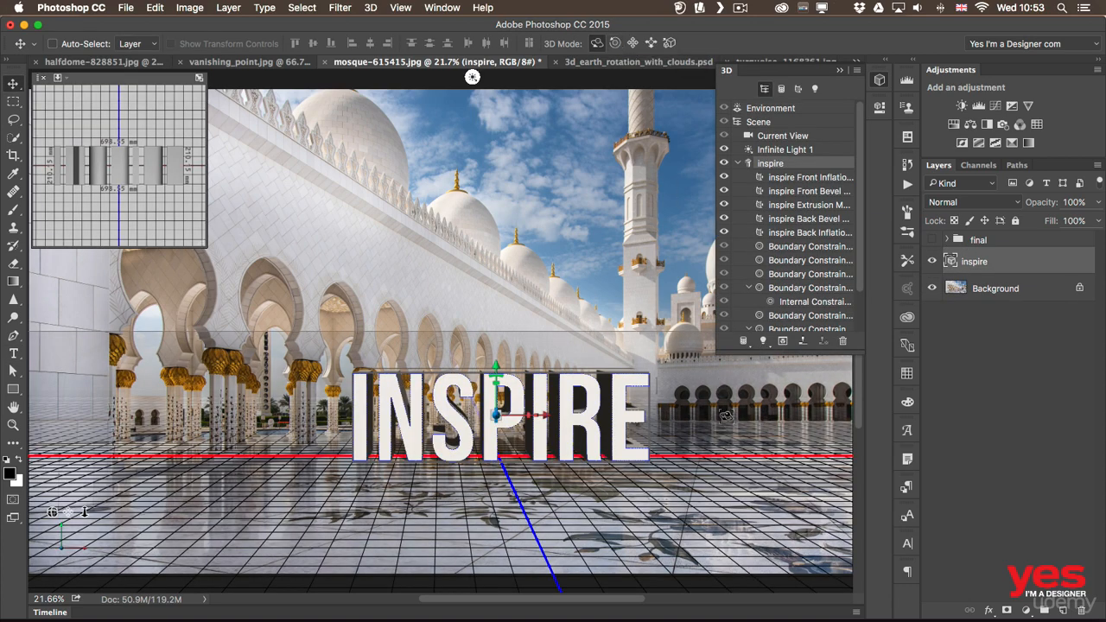
Rotate the 3D INSPIRE text to follow the colonnade's angle and reduce its extrusion depth to 89.62 mm
drag(725, 431, 548, 430)
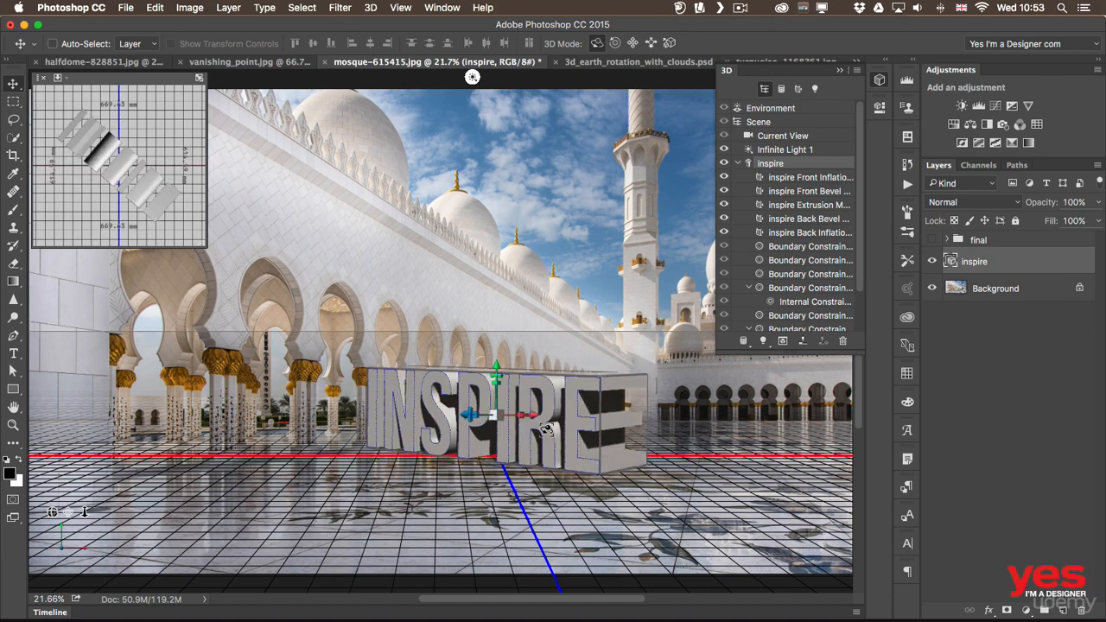
click(885, 62)
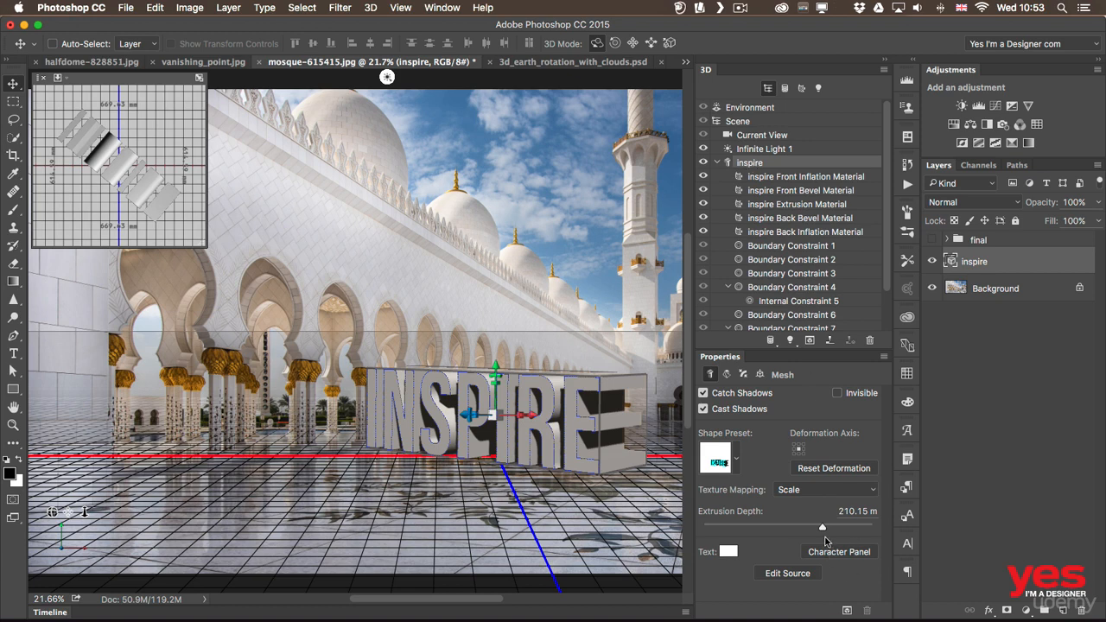
drag(822, 529, 806, 526)
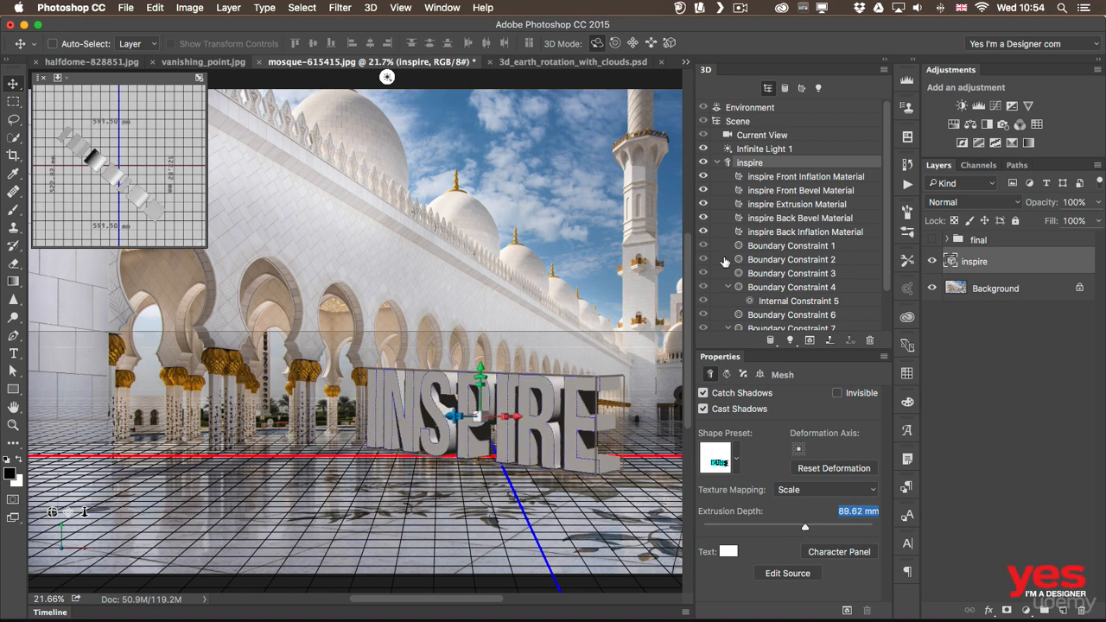
Set the current view's camera to a 21 mm lens FOV and slide it closer to the text
click(764, 137)
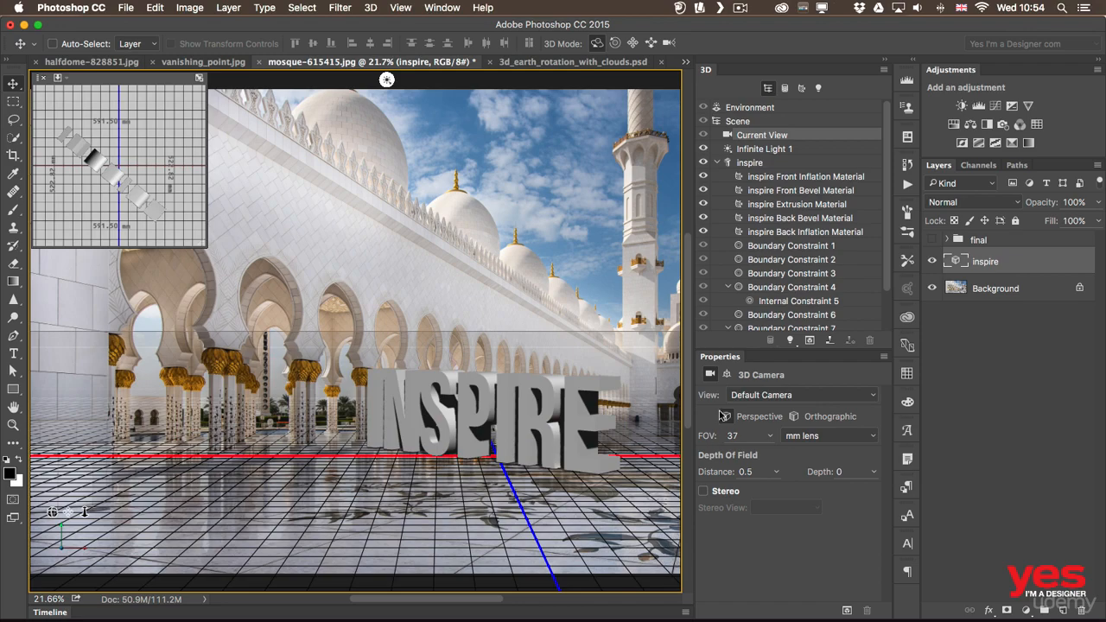
drag(704, 441, 694, 442)
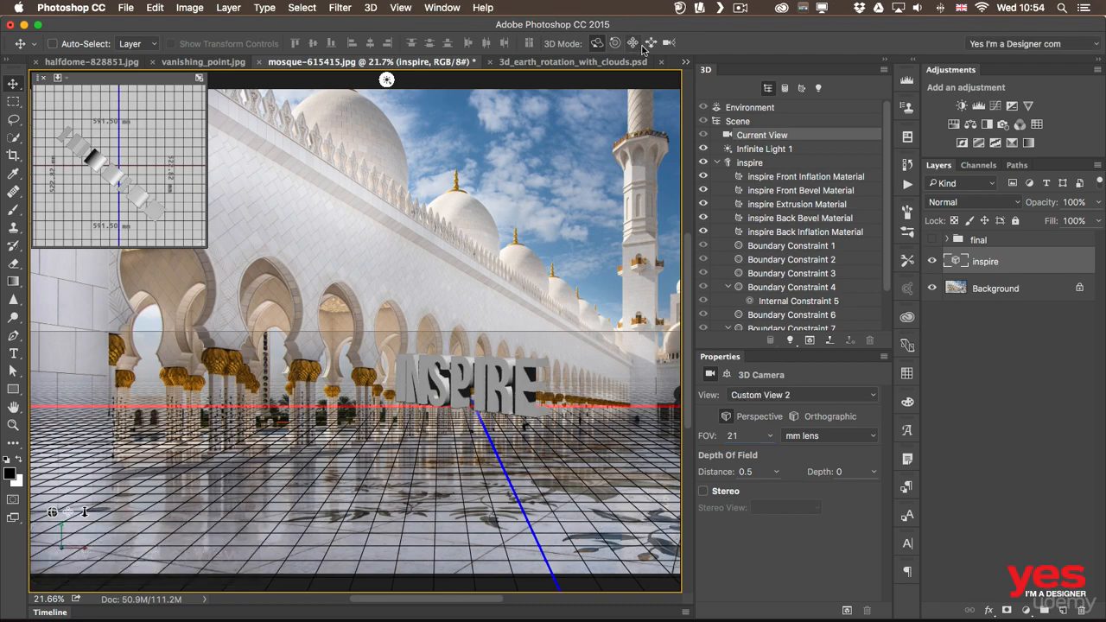
click(650, 49)
drag(489, 415, 473, 310)
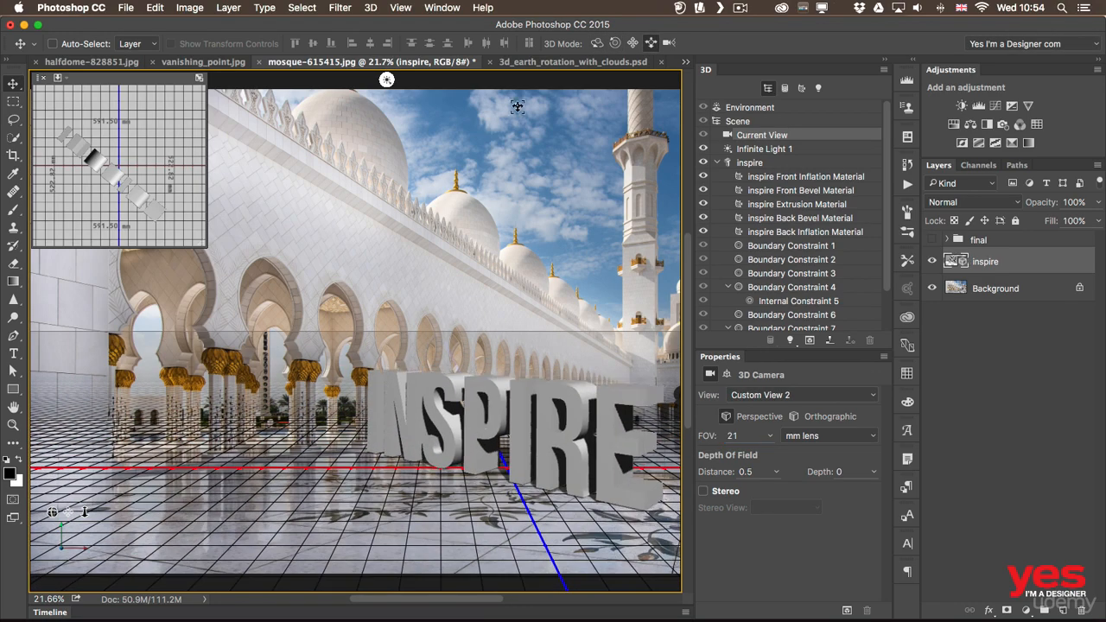
Orbit the camera to fit the text and ground grid to the mosque floor's perspective, and undo the last rotation
click(596, 42)
drag(510, 424, 433, 450)
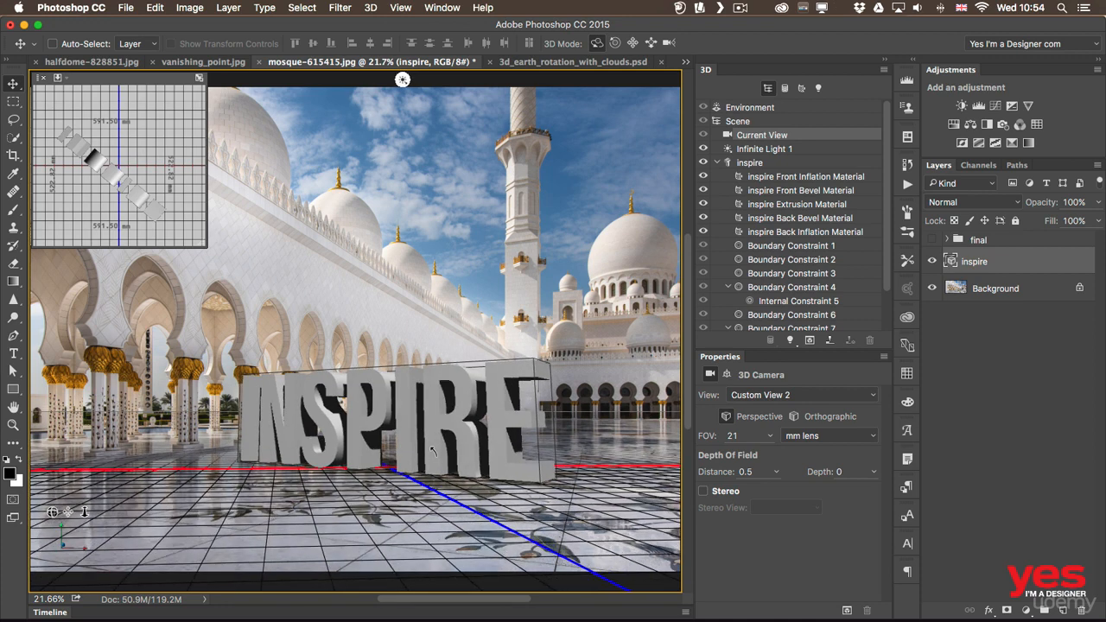
key(super+z)
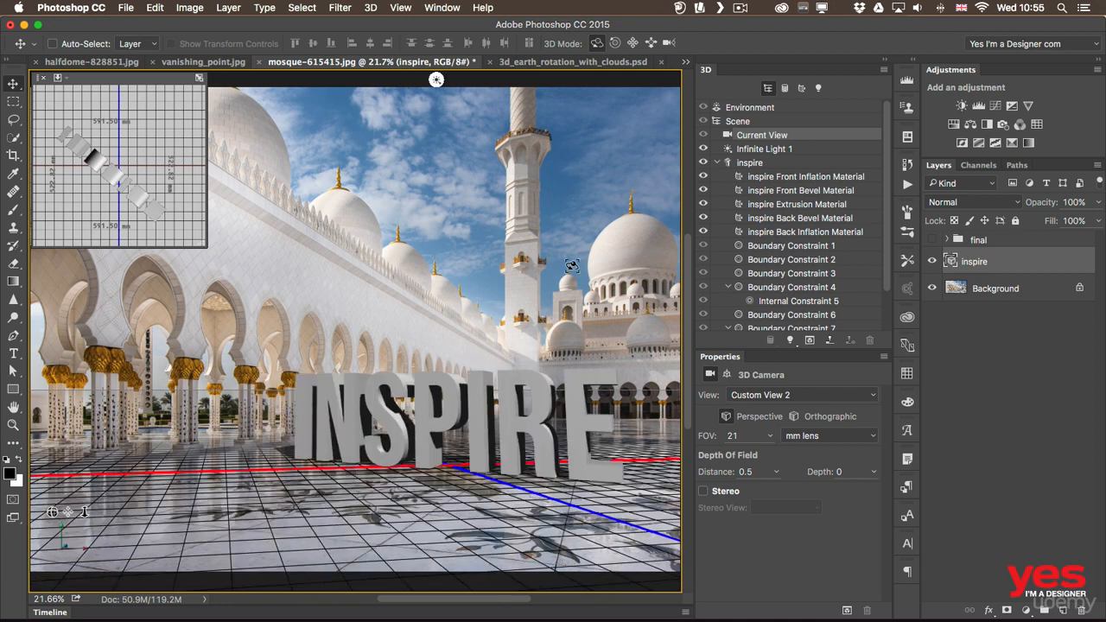
Aim Infinite Light 1 from the upper left so that it lights the front faces of the letters
click(764, 149)
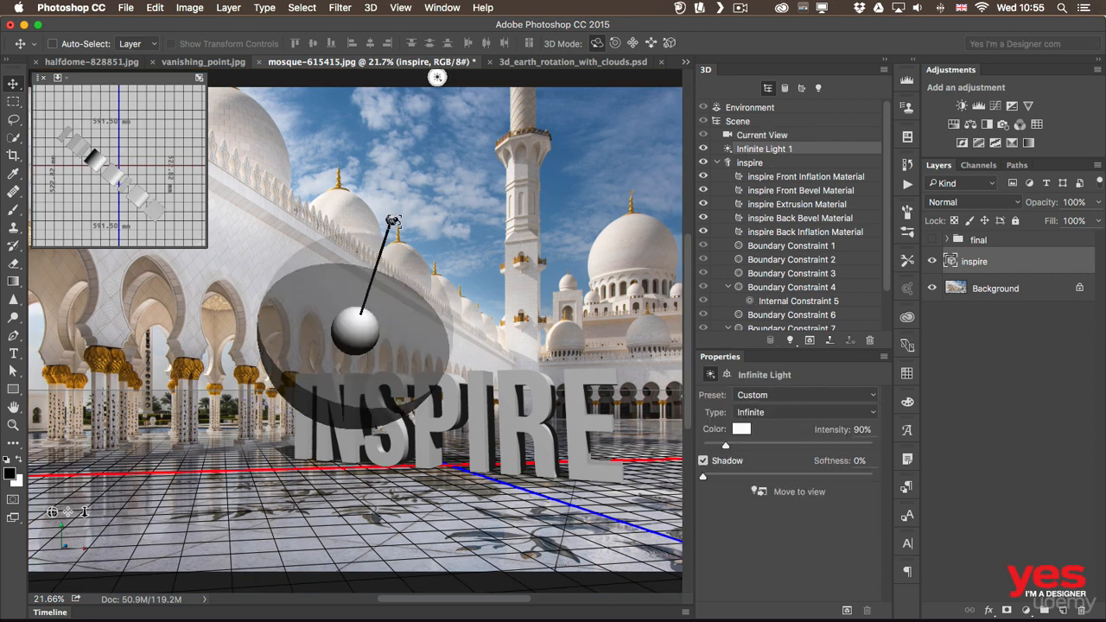
mouse_move(391, 221)
mouse_down()
mouse_move(316, 239)
mouse_move(250, 230)
mouse_move(289, 193)
mouse_move(276, 217)
mouse_move(225, 229)
mouse_move(199, 215)
mouse_up()
drag(230, 253, 215, 245)
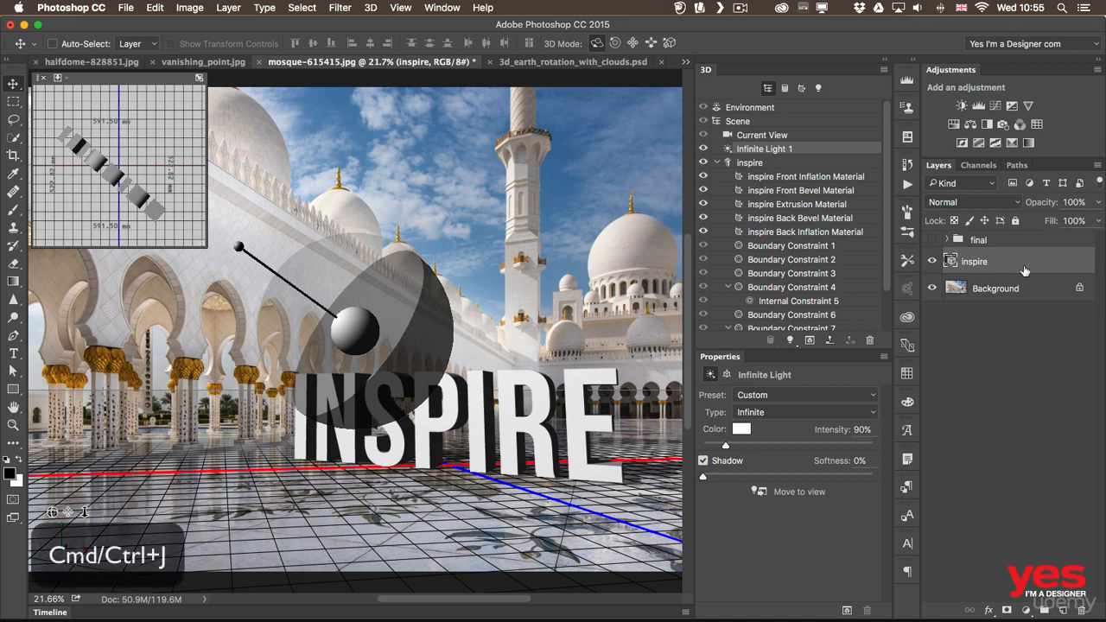
Duplicate the inspire 3D layer, place the copy beneath the original and rename it reflection
key(super+j)
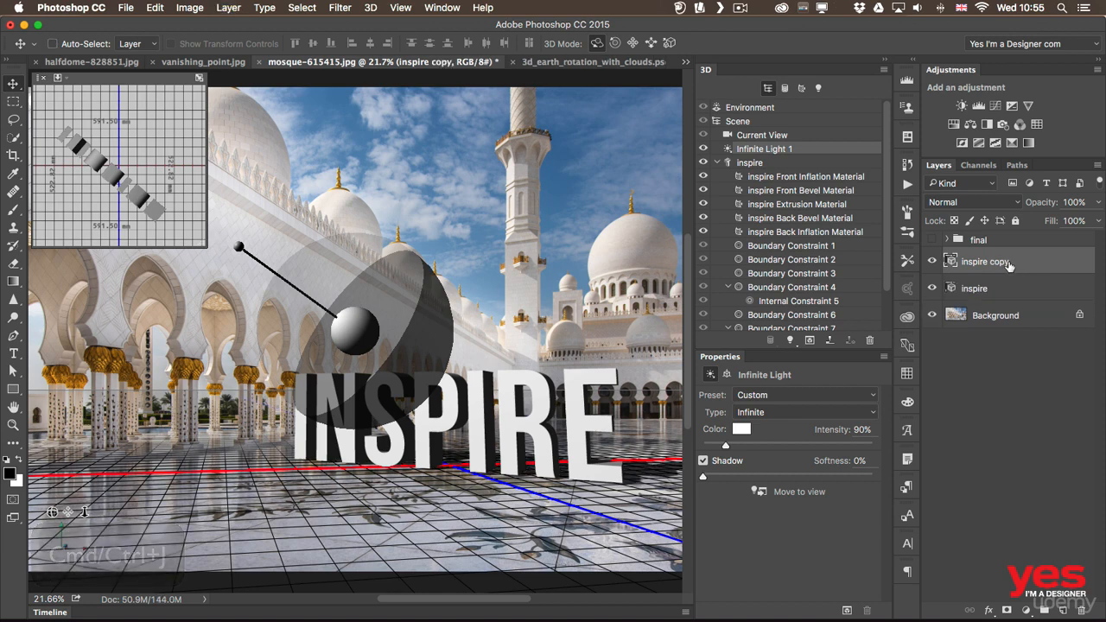
drag(1016, 270, 1004, 294)
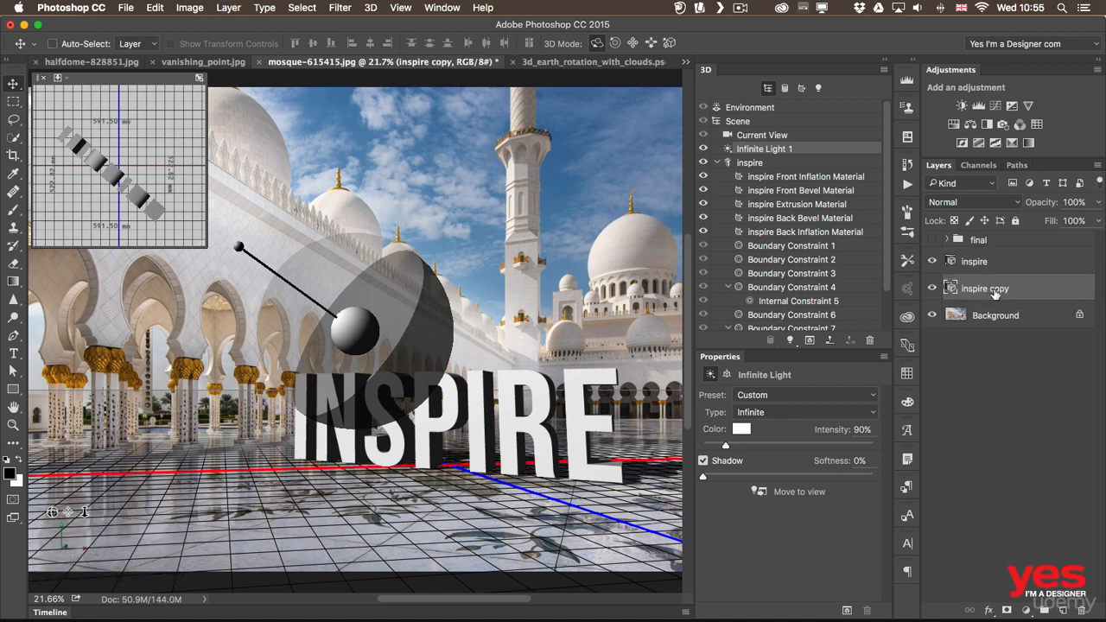
double_click(990, 289)
text(reflection)
key(Return)
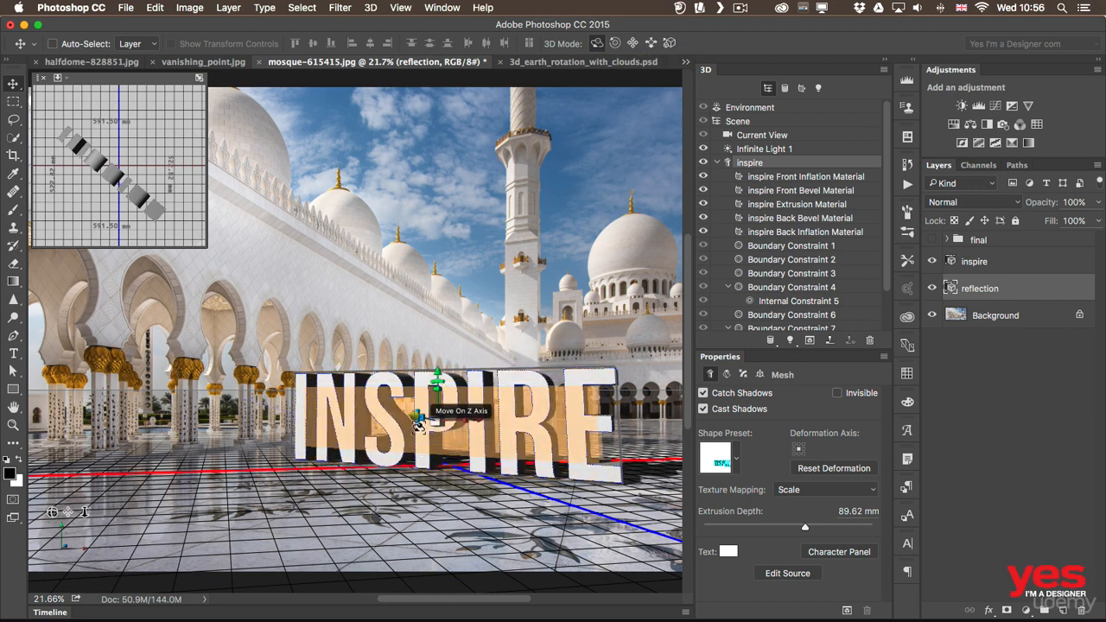
Turn the reflection layer's text upside down directly beneath the original letters and lower the layer's opacity to 39%
mouse_move(417, 418)
mouse_down()
mouse_move(446, 299)
mouse_move(501, 247)
mouse_move(517, 164)
mouse_move(471, 432)
mouse_move(469, 390)
mouse_move(439, 476)
mouse_move(437, 536)
mouse_move(437, 519)
mouse_up()
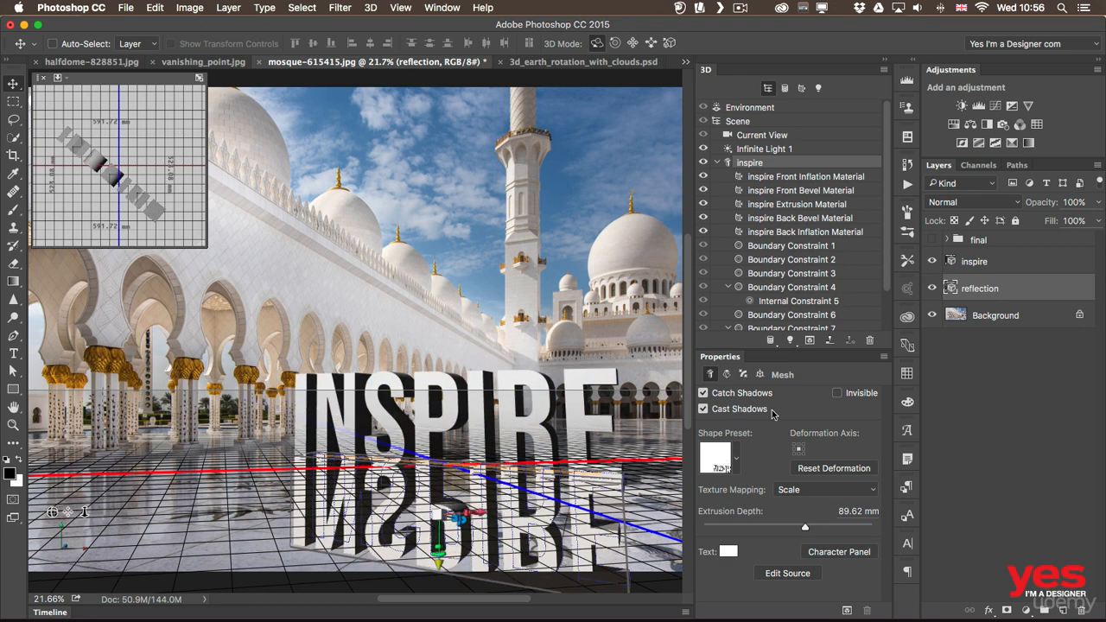
click(990, 398)
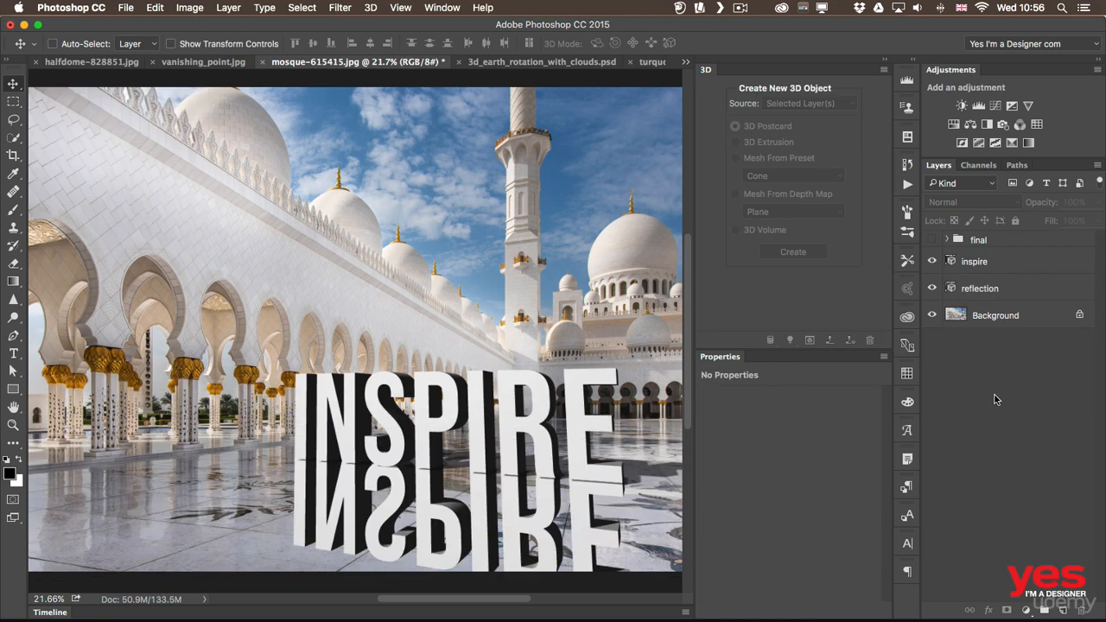
click(991, 292)
drag(1048, 201, 1005, 208)
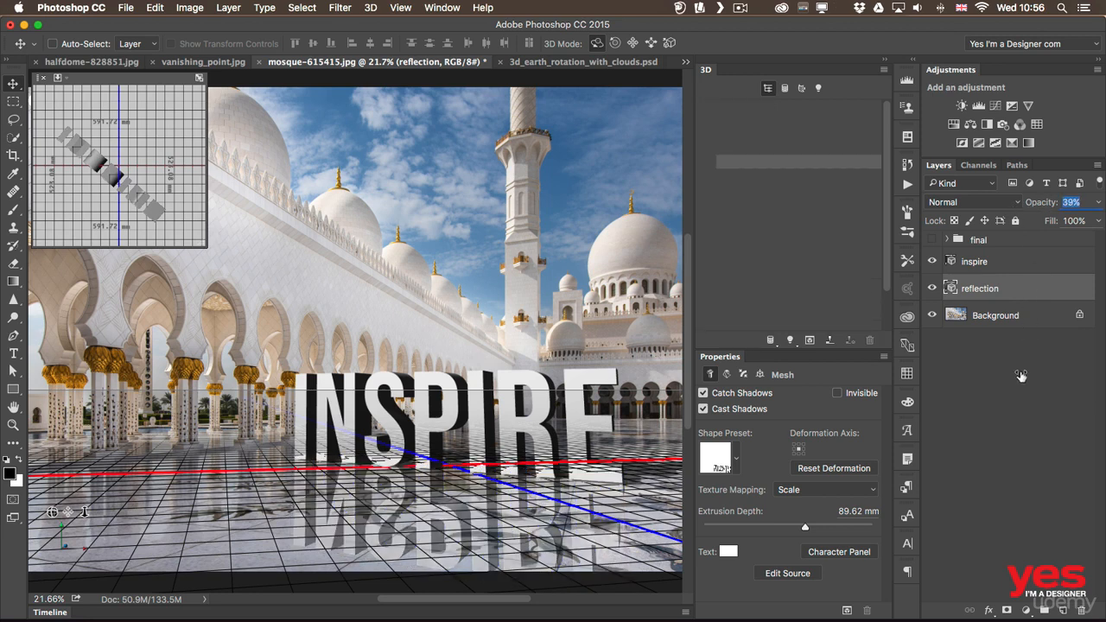
click(1009, 320)
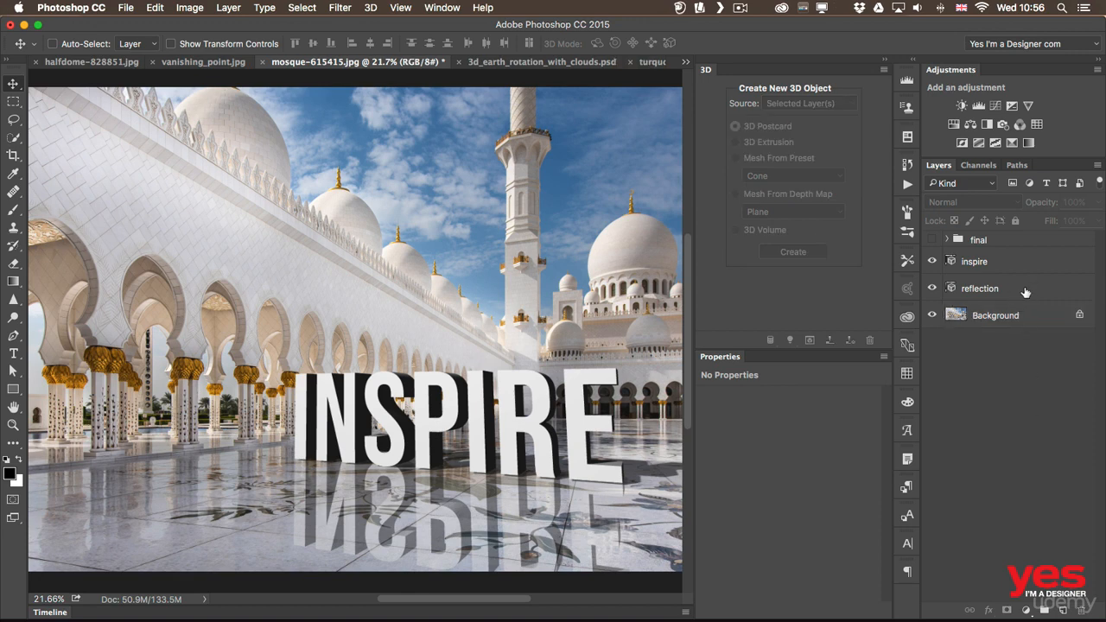
Add a layer mask to the reflection layer and fade out its lower part with a short vertical linear gradient
click(1026, 291)
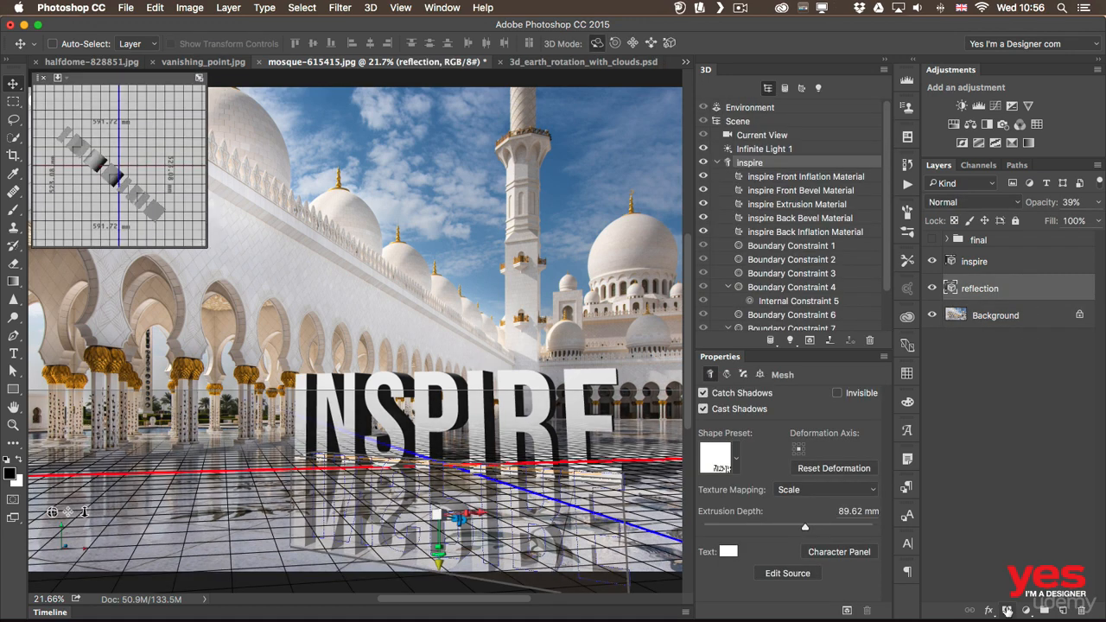
click(1008, 610)
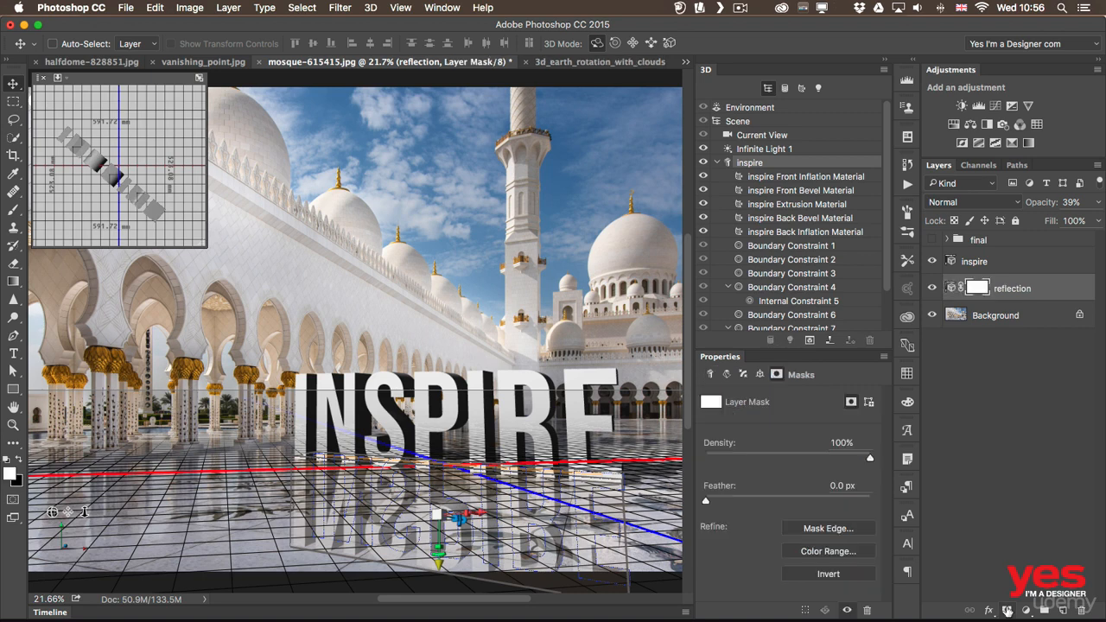
key(g)
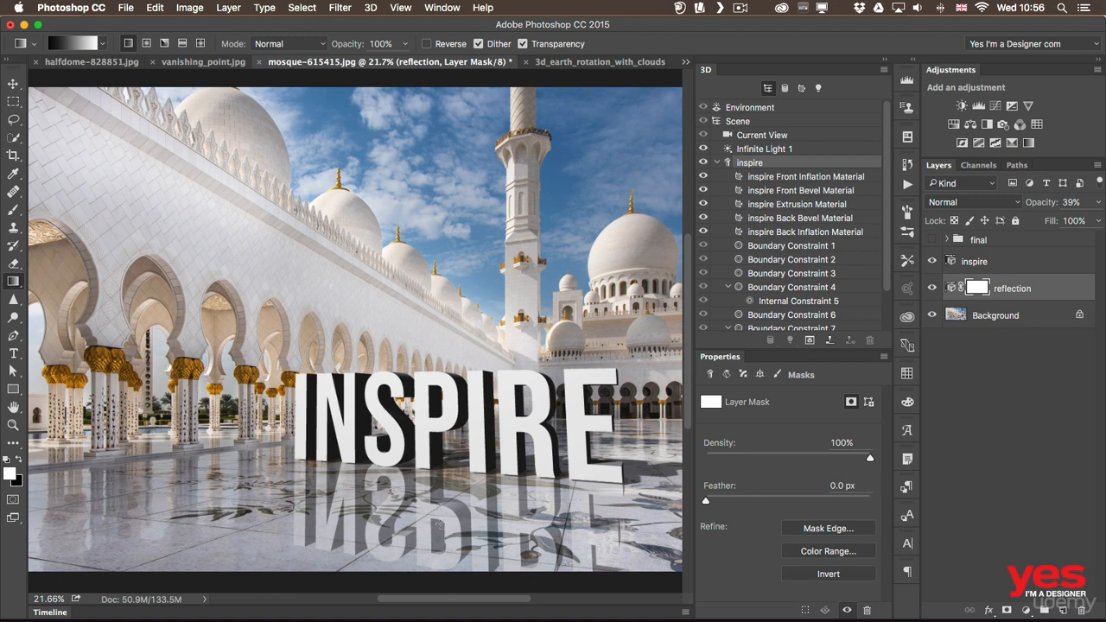
mouse_move(439, 545)
mouse_down()
mouse_move(436, 509)
mouse_move(441, 518)
mouse_up()
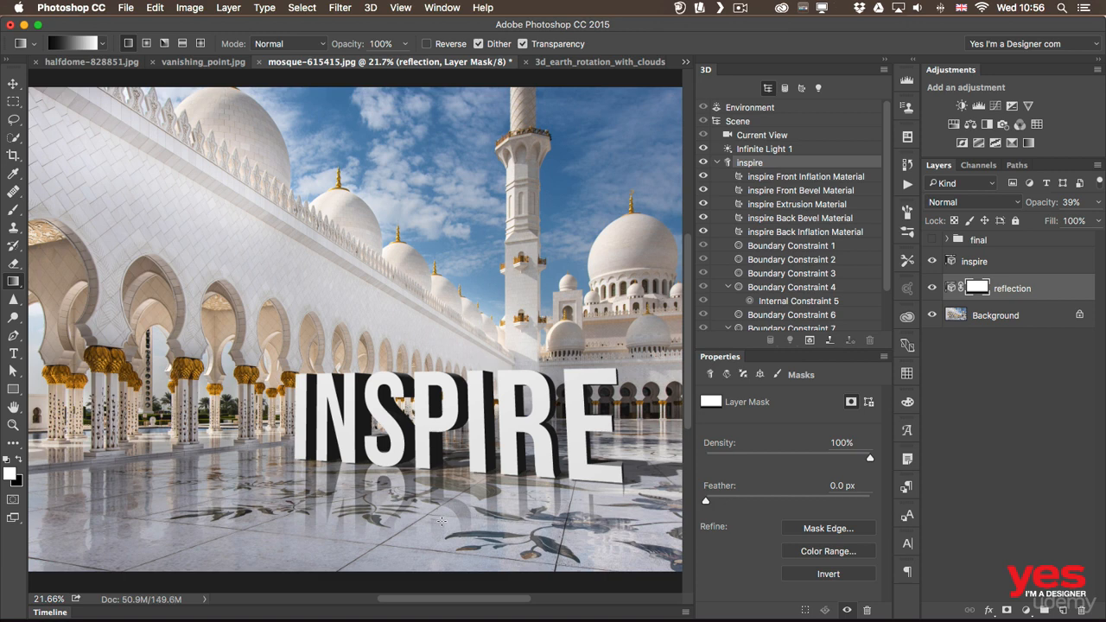
Apply a lime green Color Overlay in Multiply mode at 100% opacity to the inspire layer
click(975, 262)
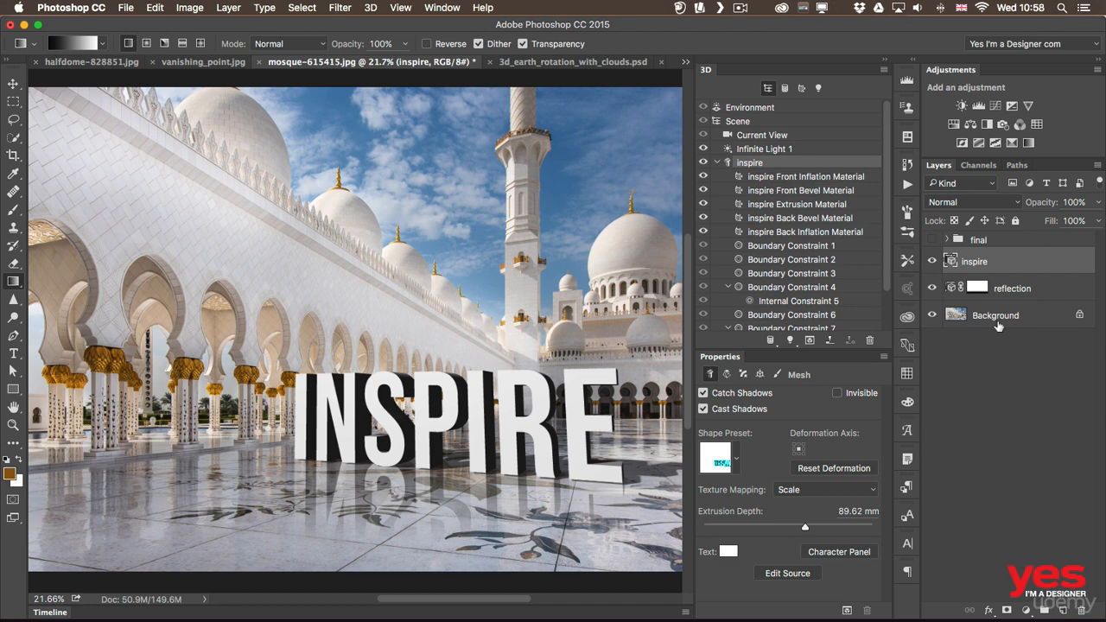
double_click(1047, 262)
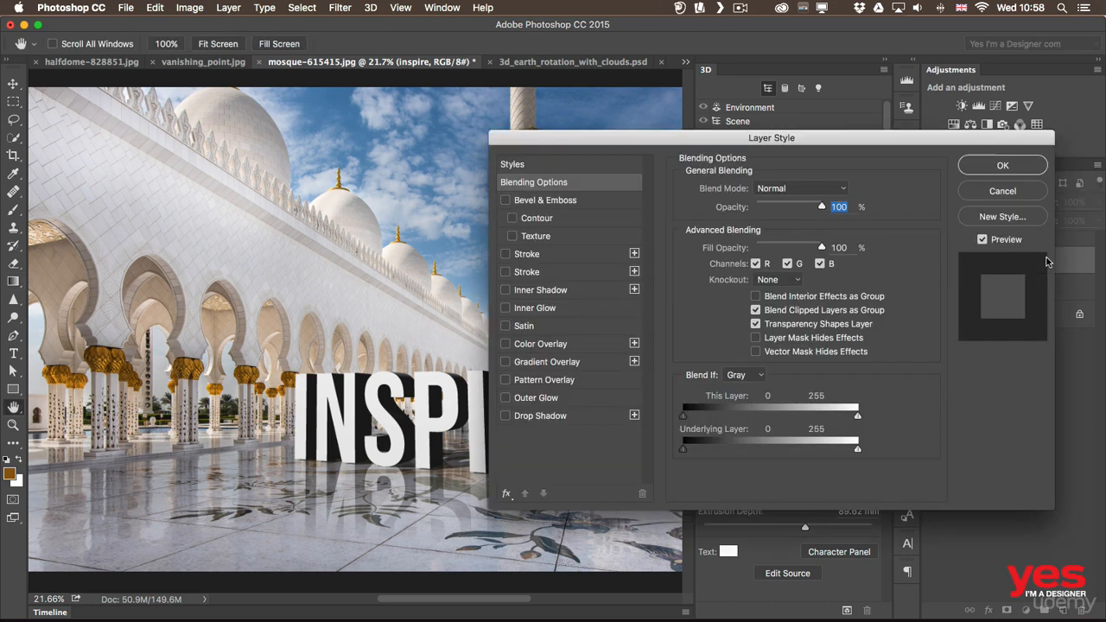
click(538, 344)
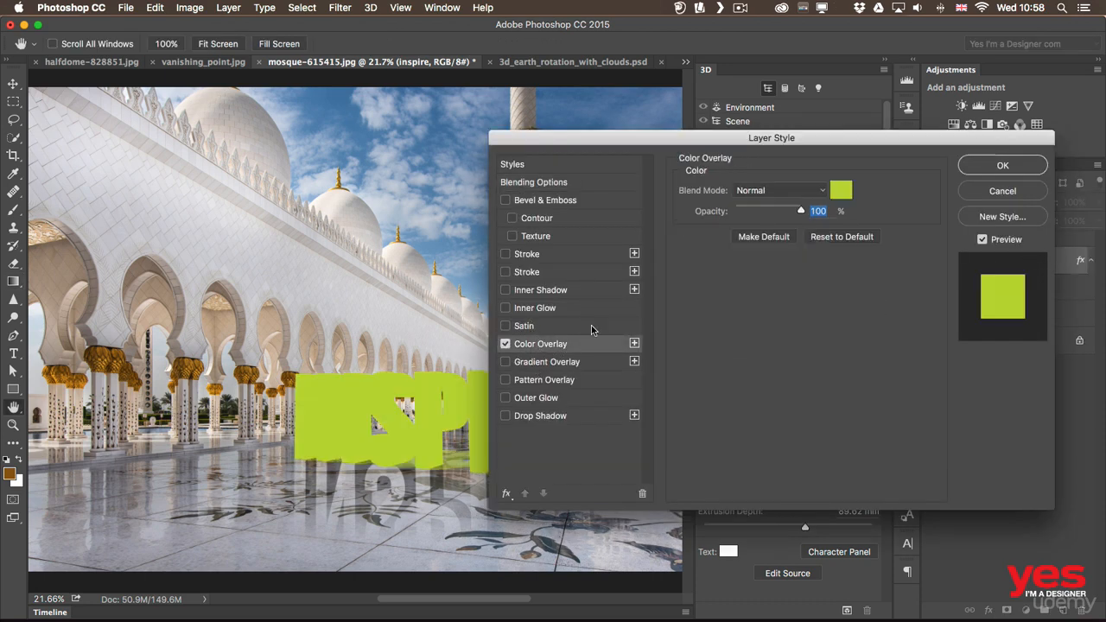
click(759, 190)
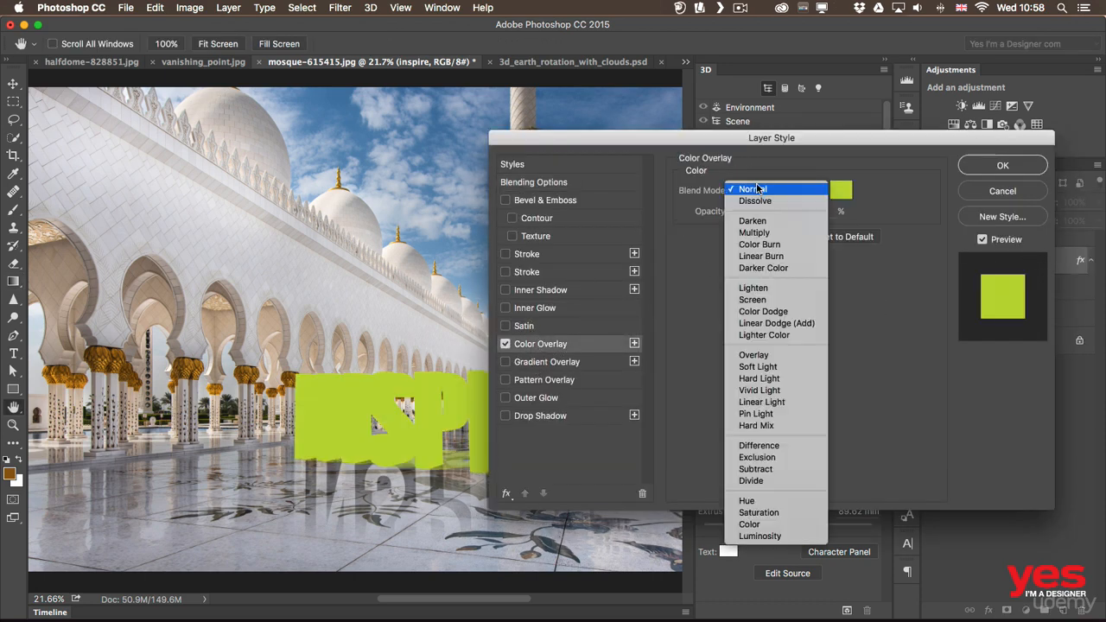
click(764, 232)
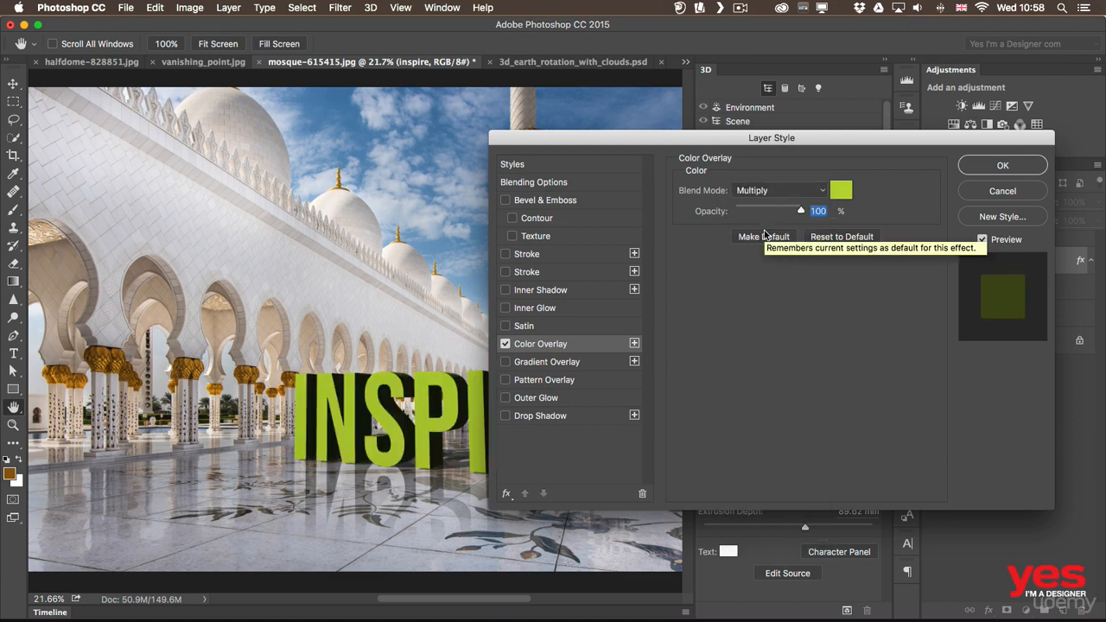
click(982, 170)
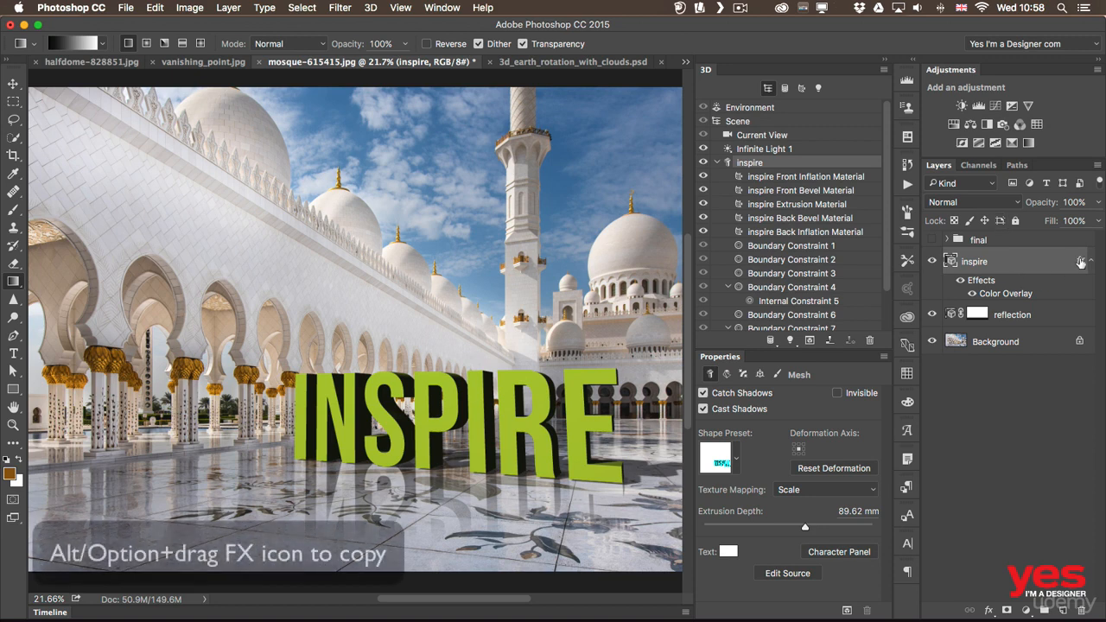
Copy the inspire layer's Color Overlay effect onto the reflection layer
drag(1081, 263, 1071, 320)
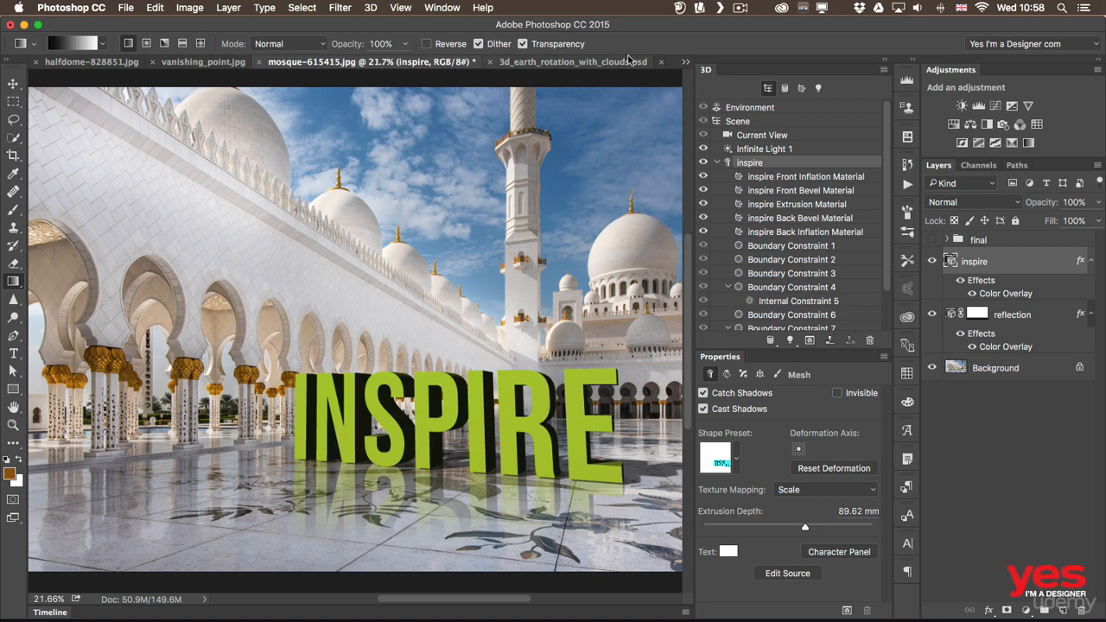
Switch to the 3d_earth_rotation_with_clouds.psd document, select the Earth layer and expand the timeline to show its animation properties
click(593, 63)
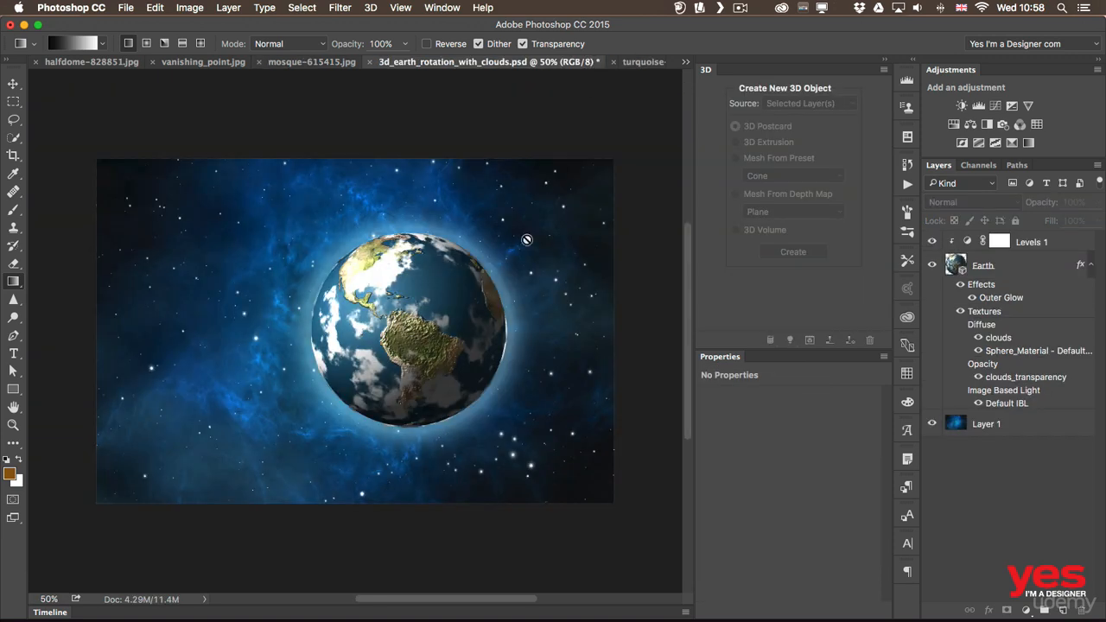
key(super+equal)
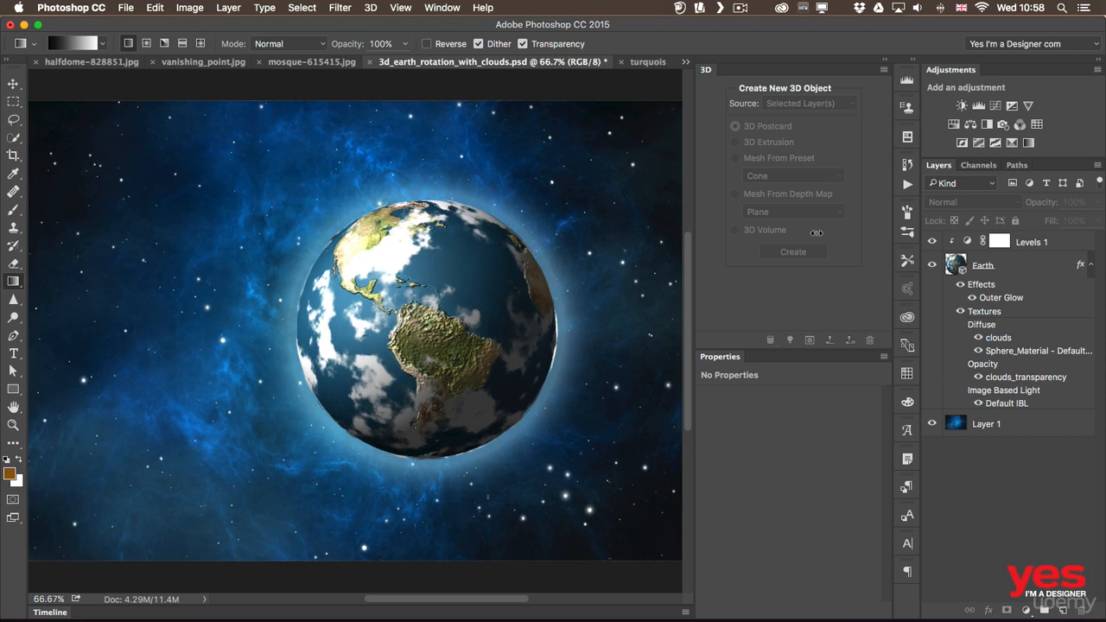
click(1003, 264)
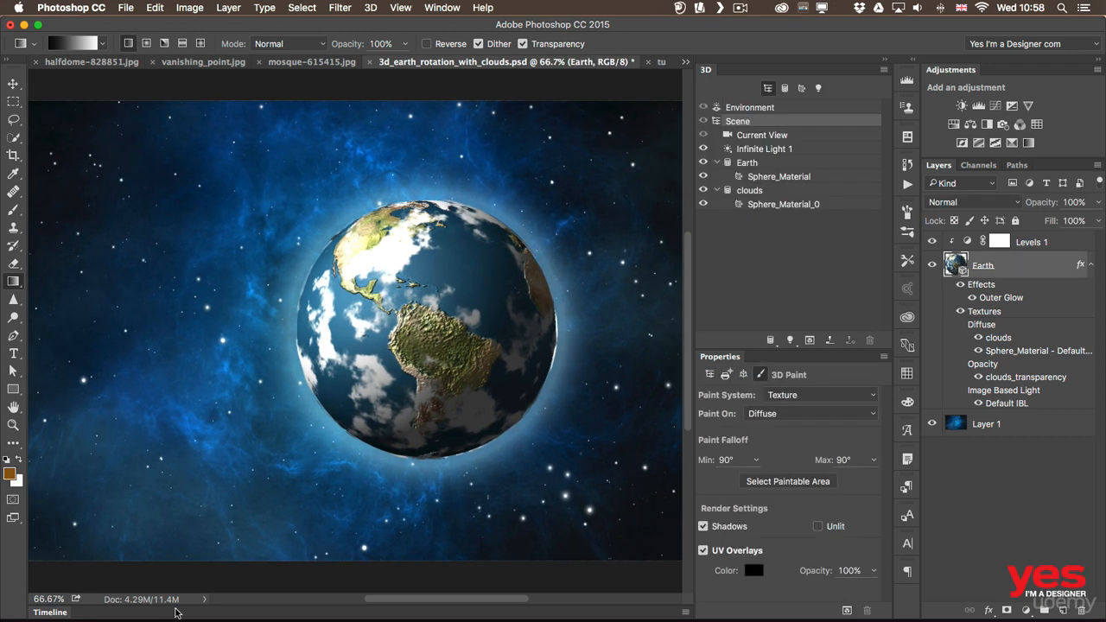
click(62, 614)
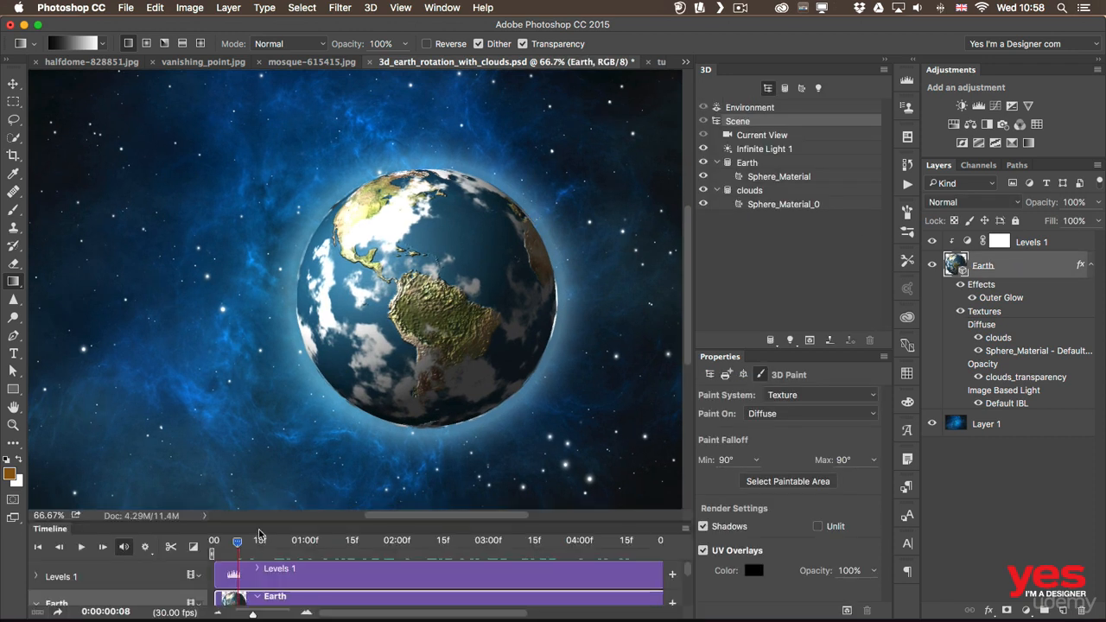
drag(220, 521, 214, 350)
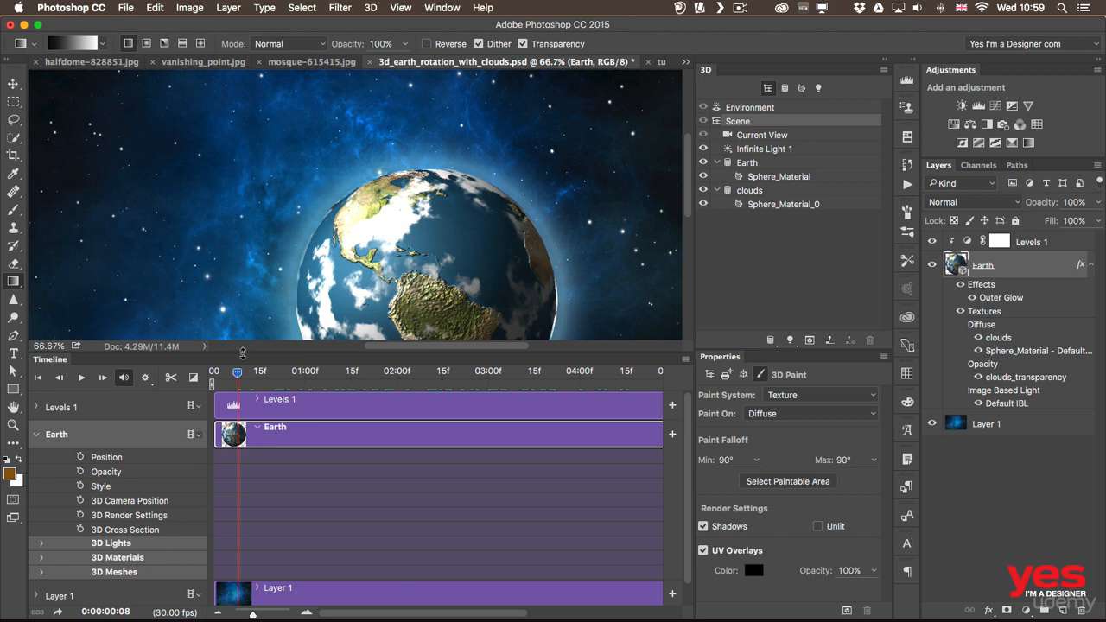
Fit the globe above a shorter timeline and scrub to 0:00:01:12 to preview the Earth's rotation
key(z)
drag(425, 228, 387, 236)
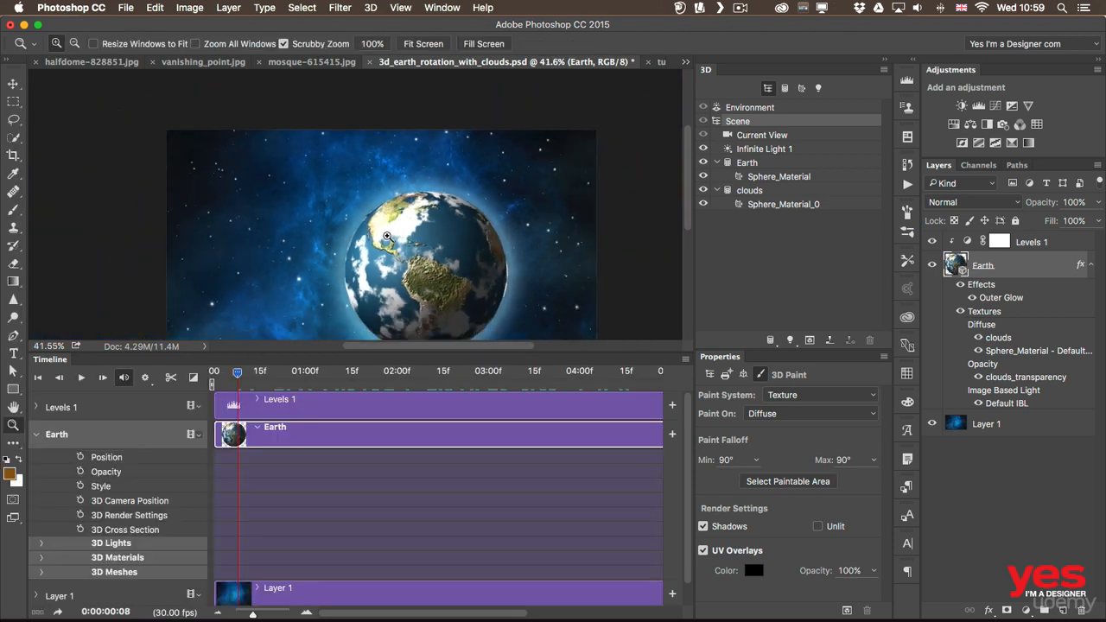
drag(321, 353, 321, 401)
drag(243, 422, 344, 426)
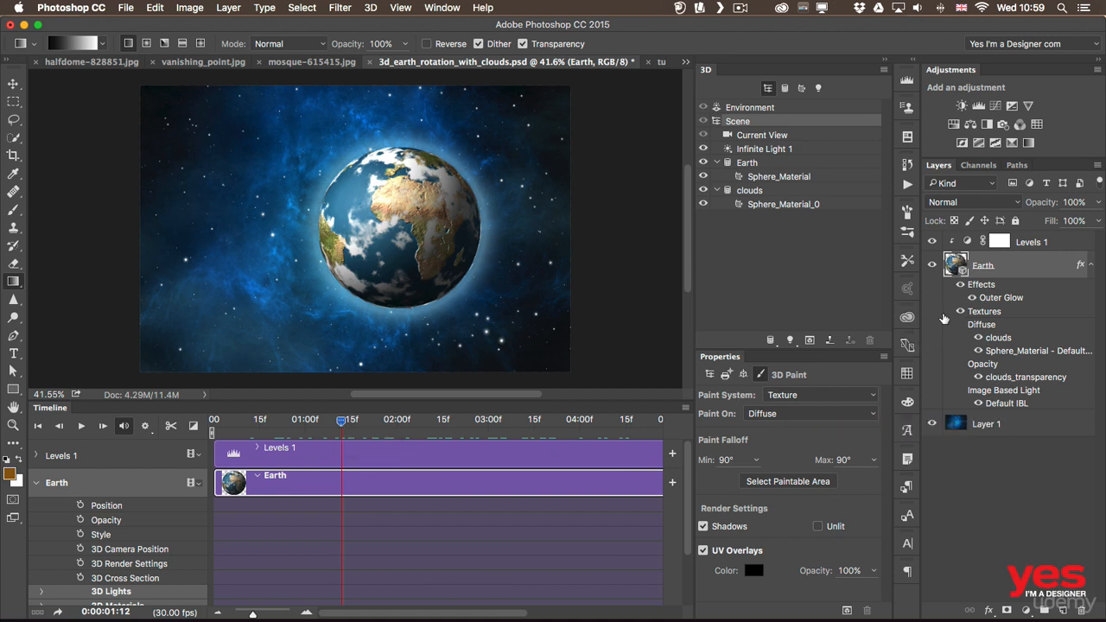
Compare the globe with and without the Earth layer's effects and the Levels 1 adjustment, leaving both switched on
click(960, 288)
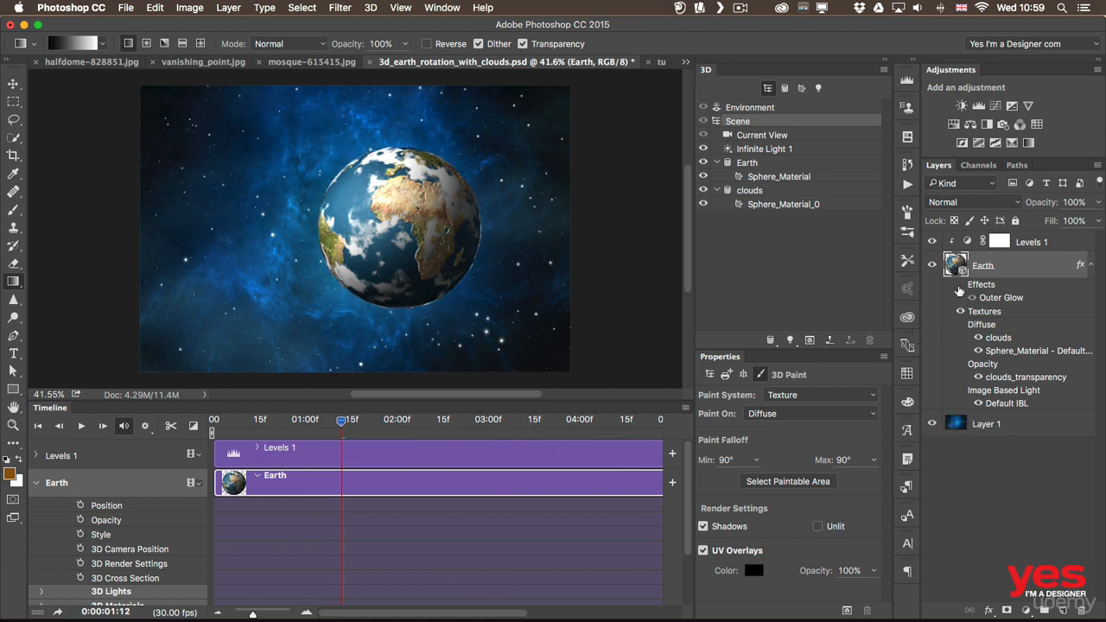
click(960, 288)
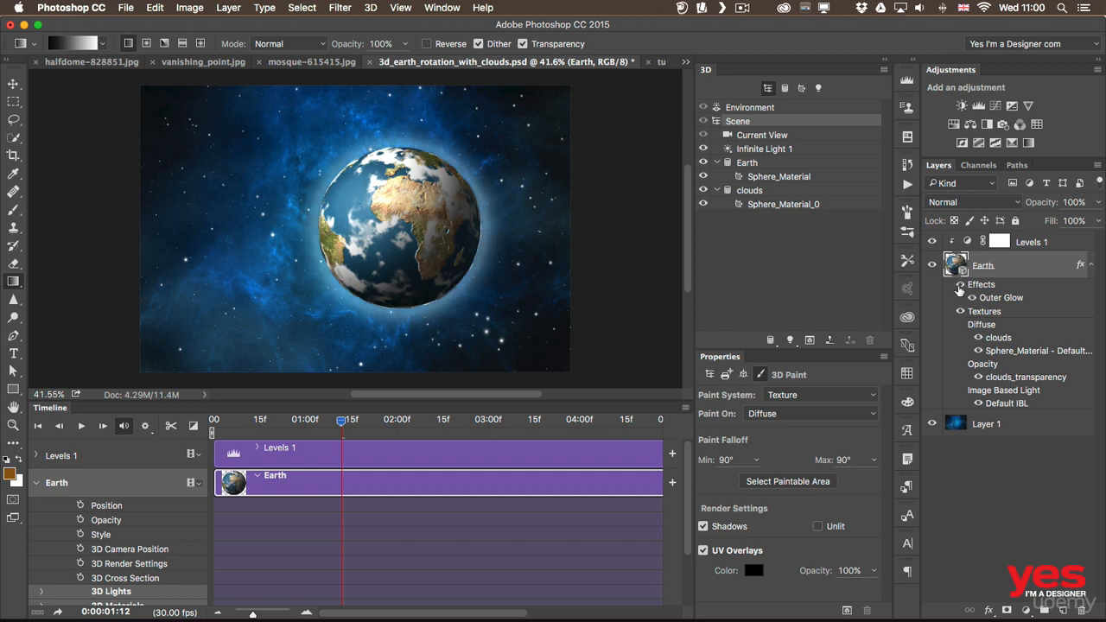
click(932, 243)
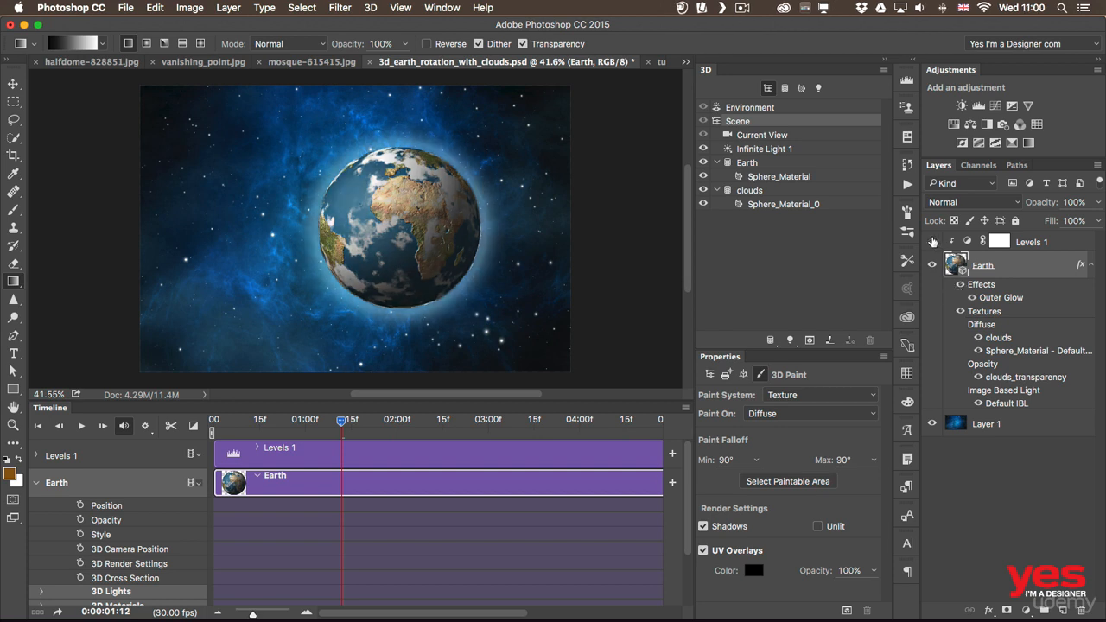
click(933, 242)
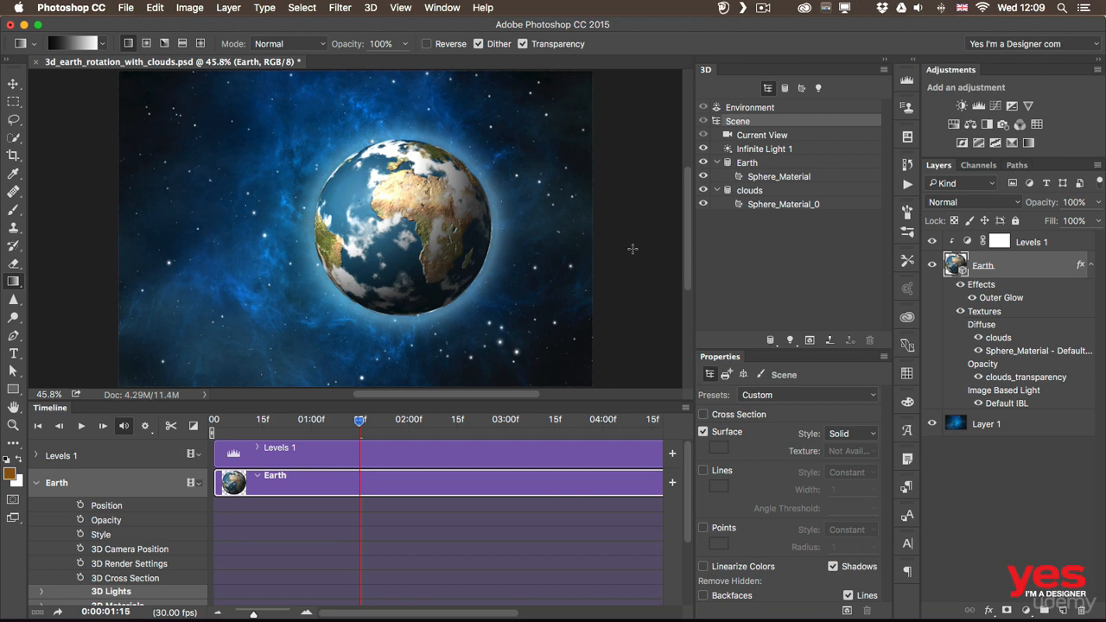
Browse the installed applications in Creative Cloud to locate Fuse CC (Preview)
click(804, 9)
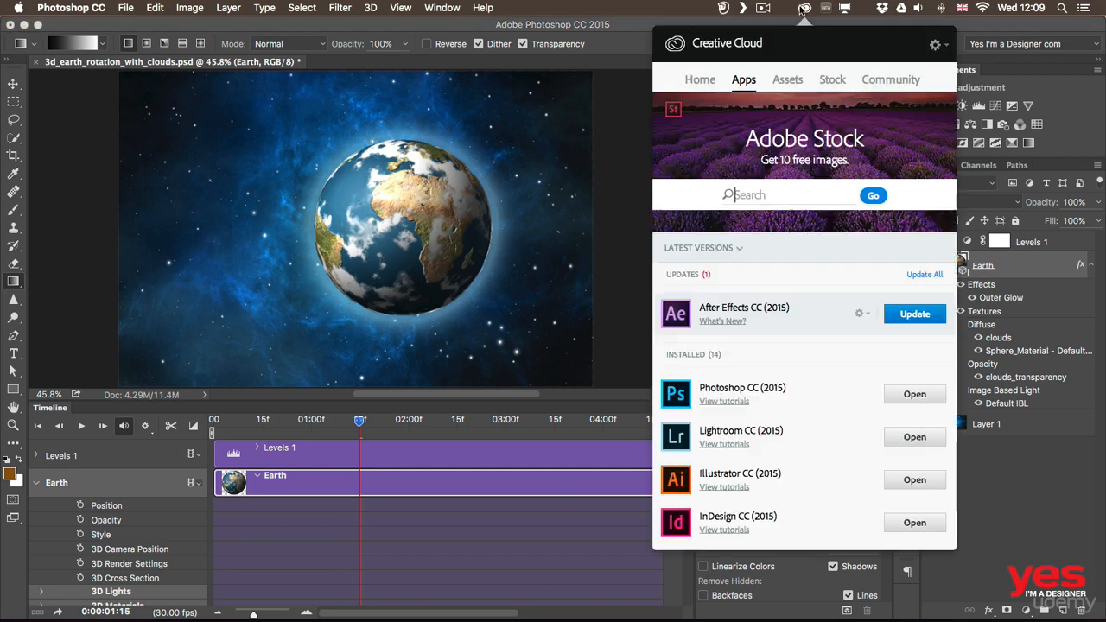
scroll(768, 345, down, 10)
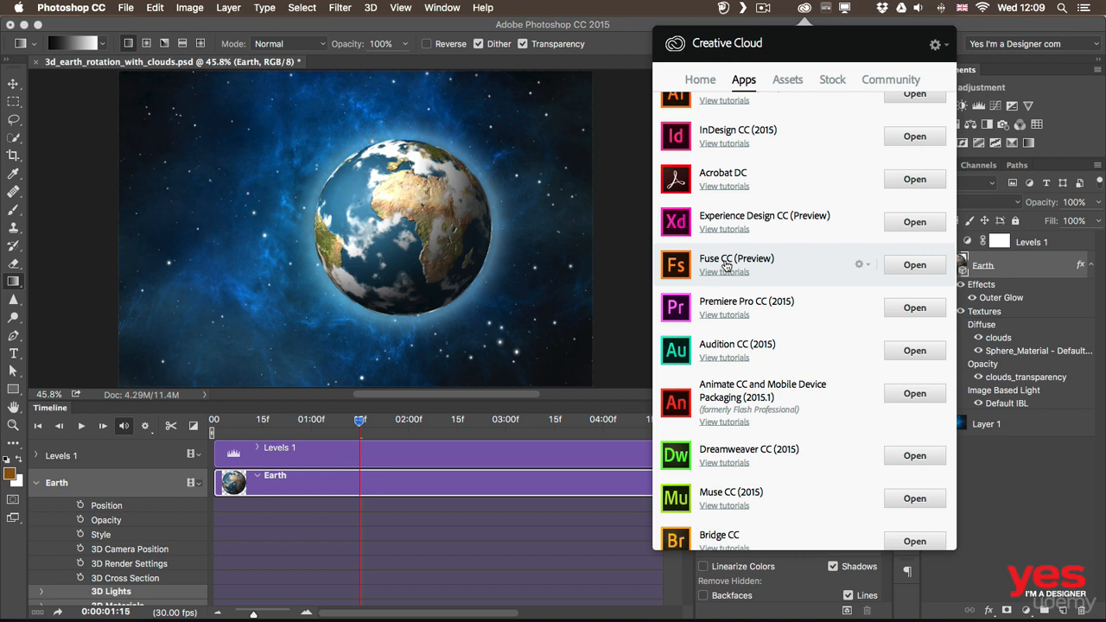
scroll(726, 265, up, 3)
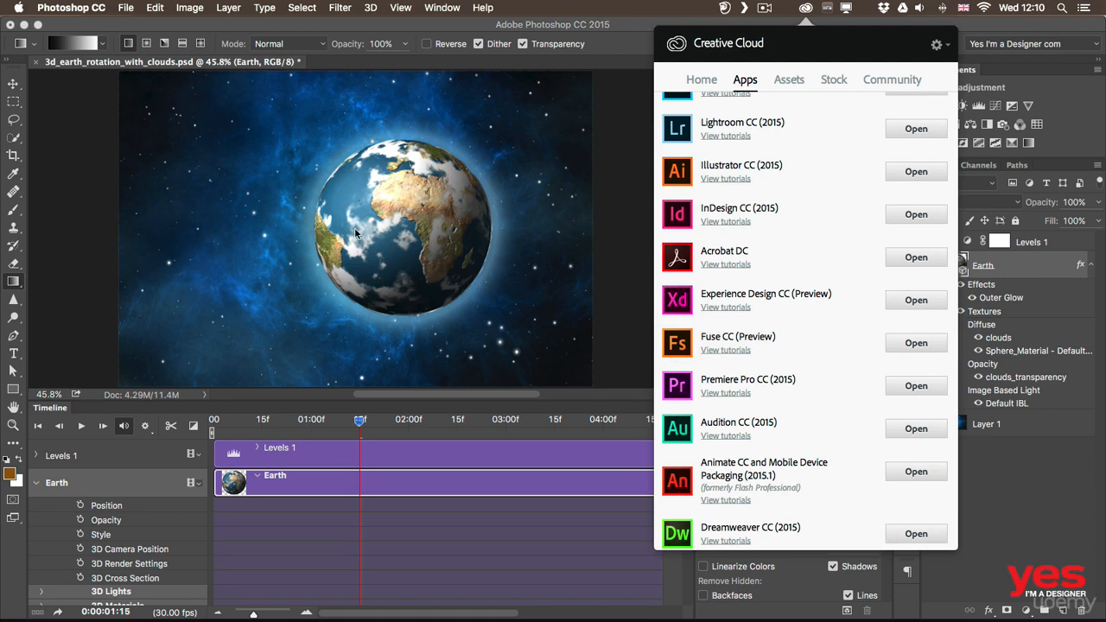
Review the Technology Previews preferences, including Enable CC 3D Animations (Preview), and leave them without making changes
click(98, 14)
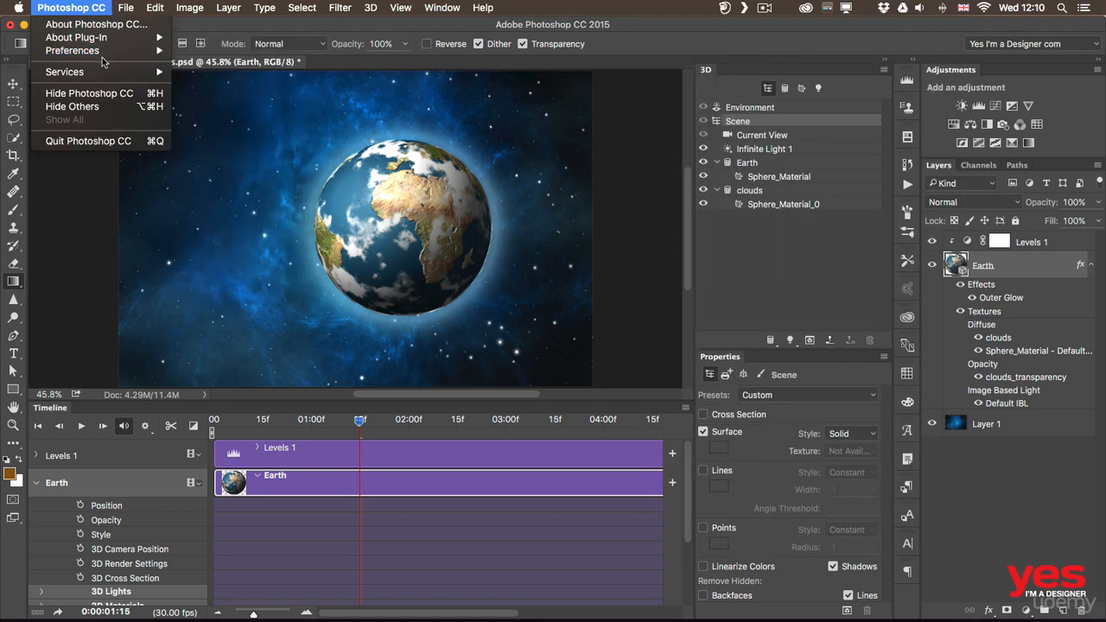
mouse_move(121, 52)
click(268, 271)
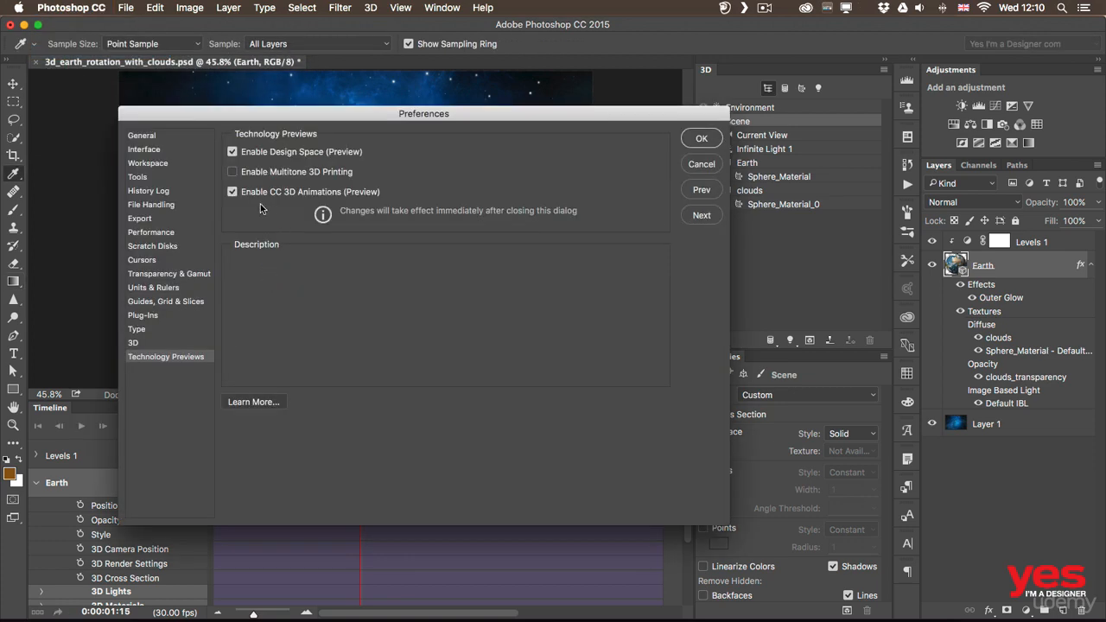
mouse_move(291, 201)
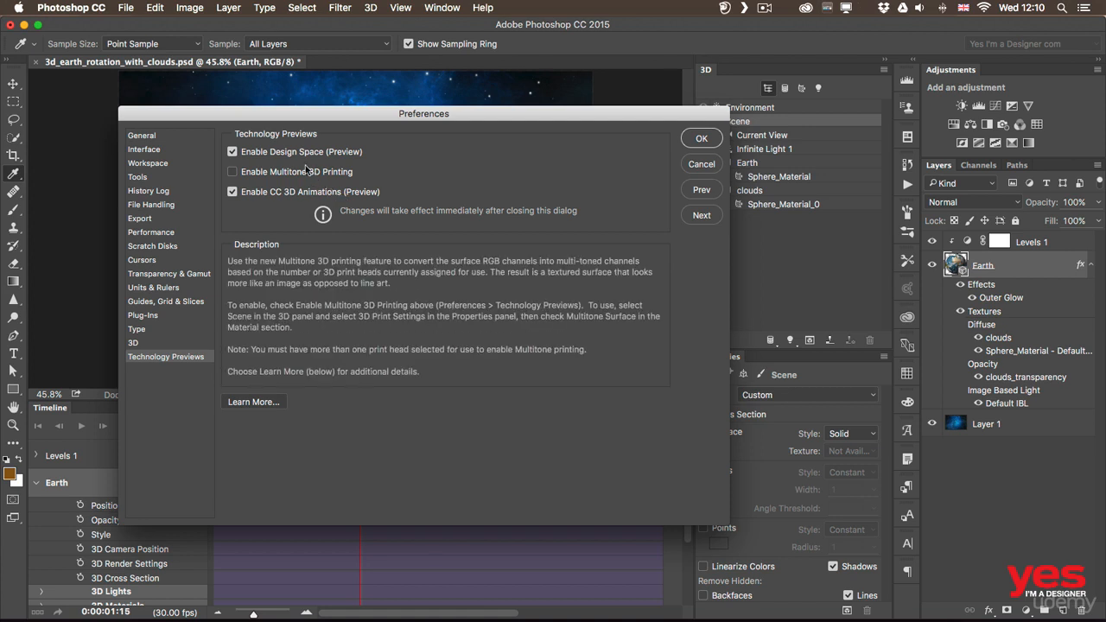
mouse_move(298, 156)
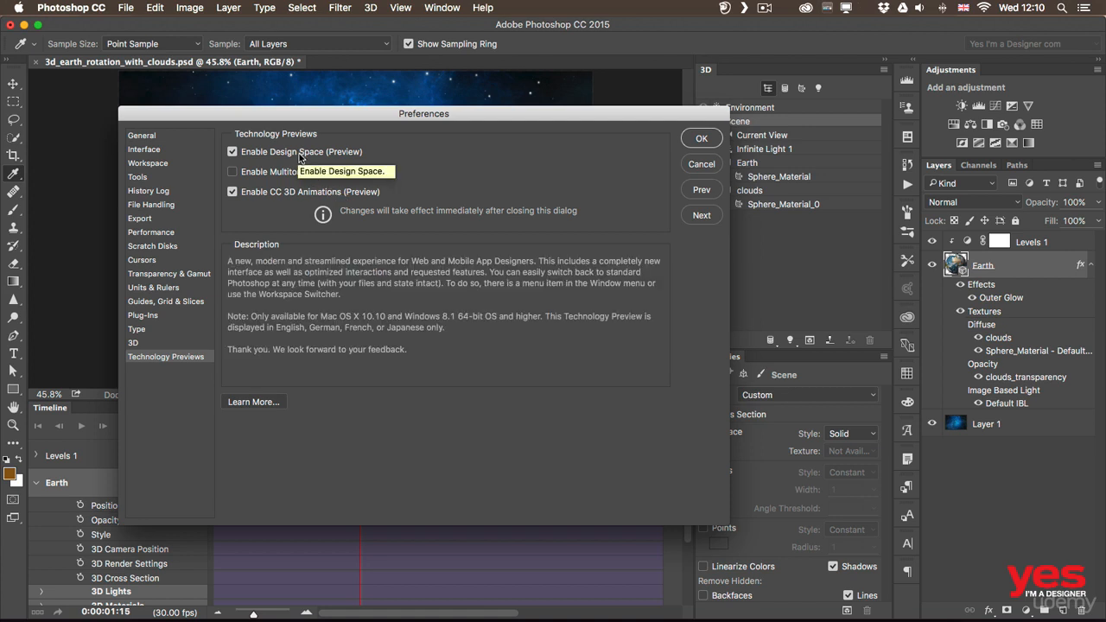
click(701, 163)
Launch Fuse CC (Preview) from the Creative Cloud application list
click(805, 9)
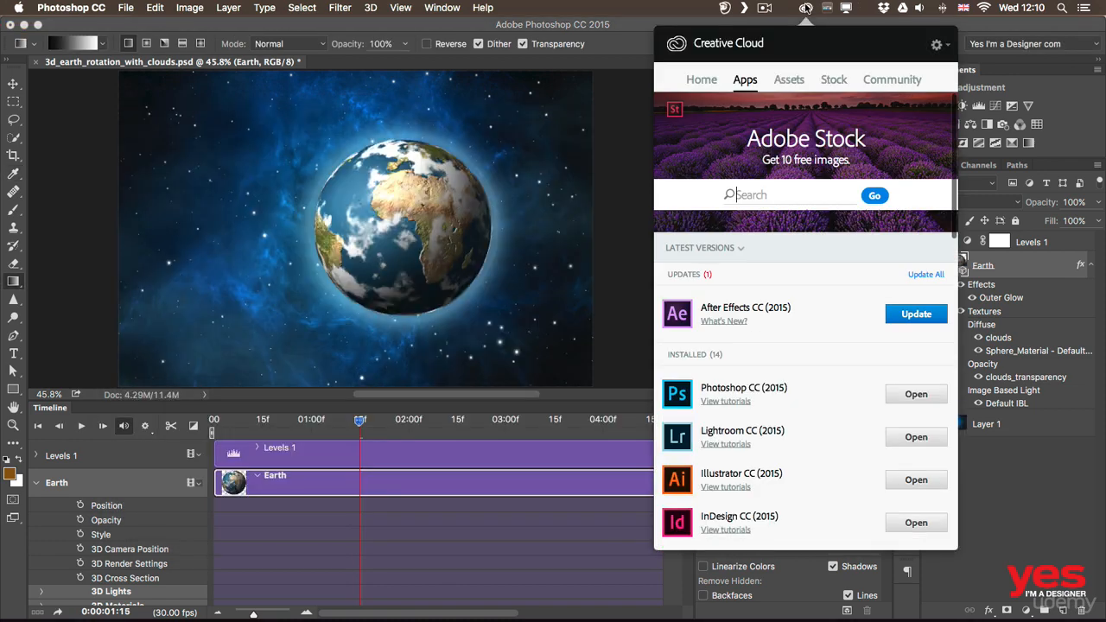
scroll(786, 420, down, 8)
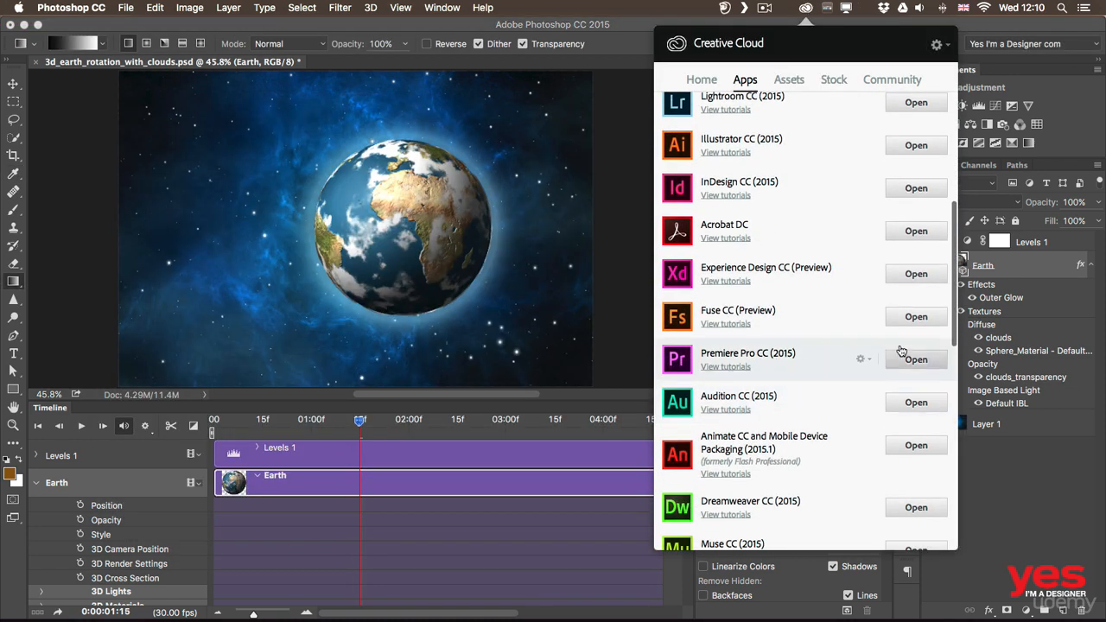
click(916, 316)
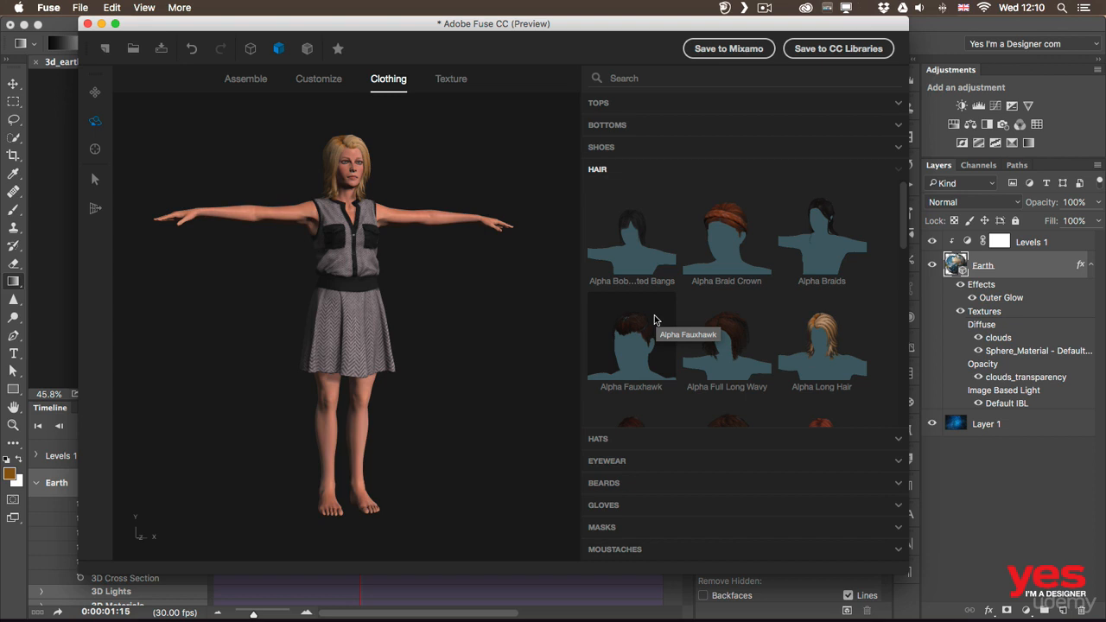
Examine the female character's body customization and clothing options in Fuse, and turn her slightly in the preview
click(322, 83)
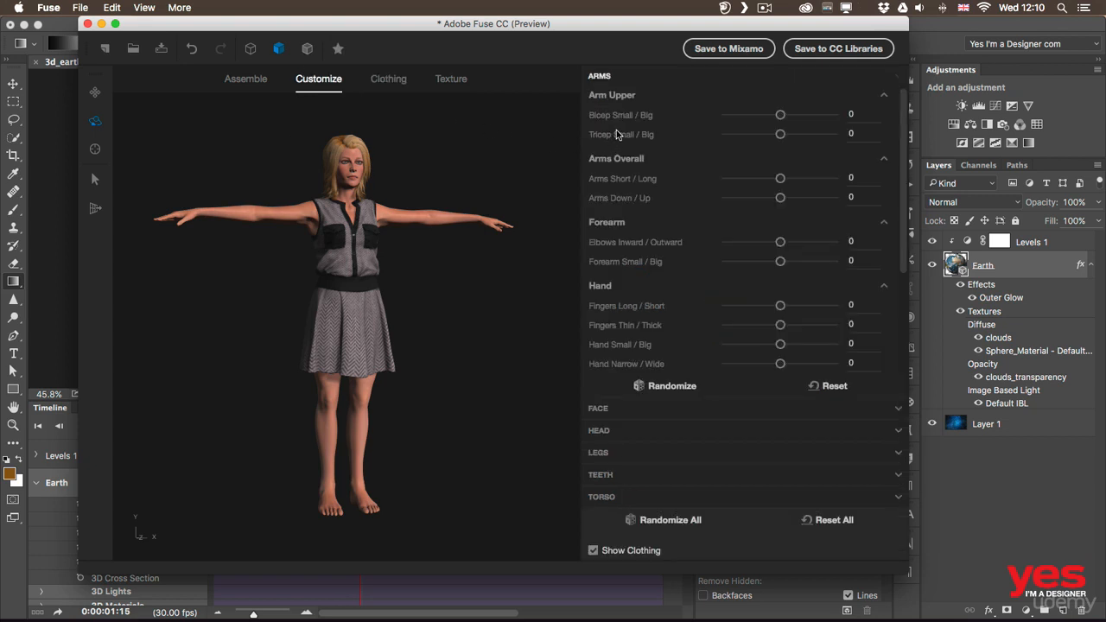
click(389, 82)
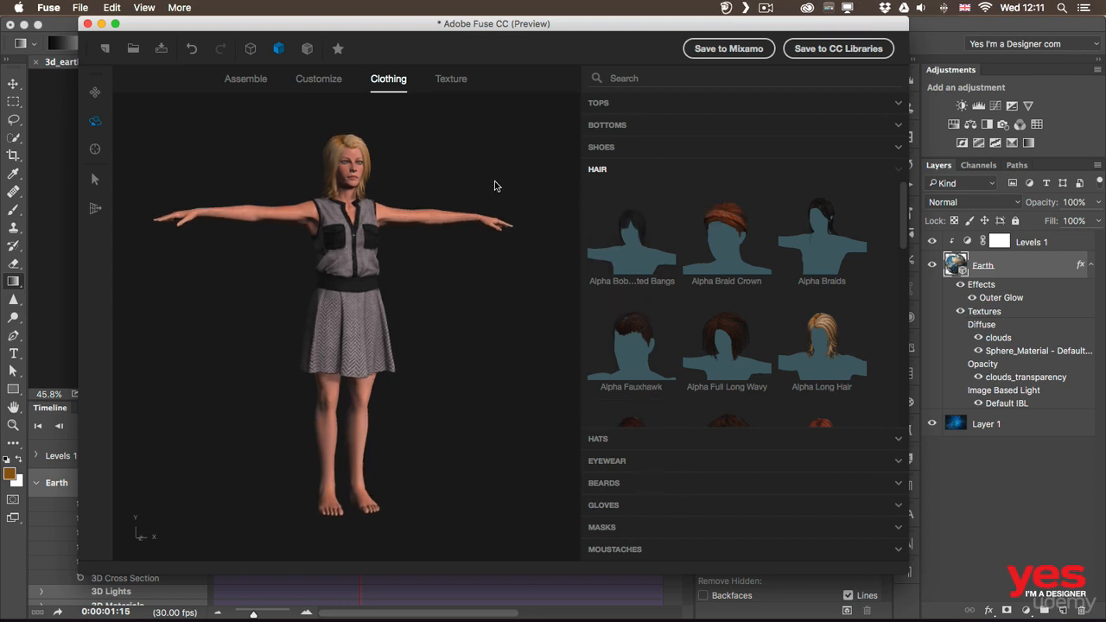
mouse_move(496, 185)
mouse_down()
mouse_move(273, 166)
mouse_move(216, 199)
mouse_move(242, 217)
mouse_move(410, 207)
mouse_move(489, 164)
mouse_move(511, 186)
mouse_up()
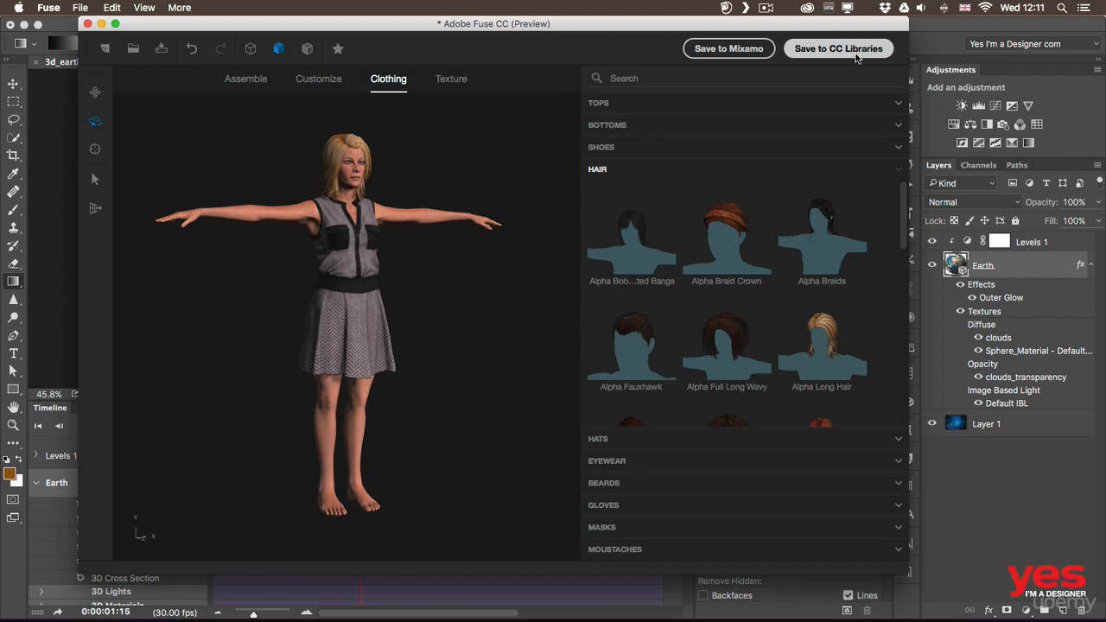
Return to Photoshop and close 3d_earth_rotation_with_clouds.psd without saving the changes
click(985, 510)
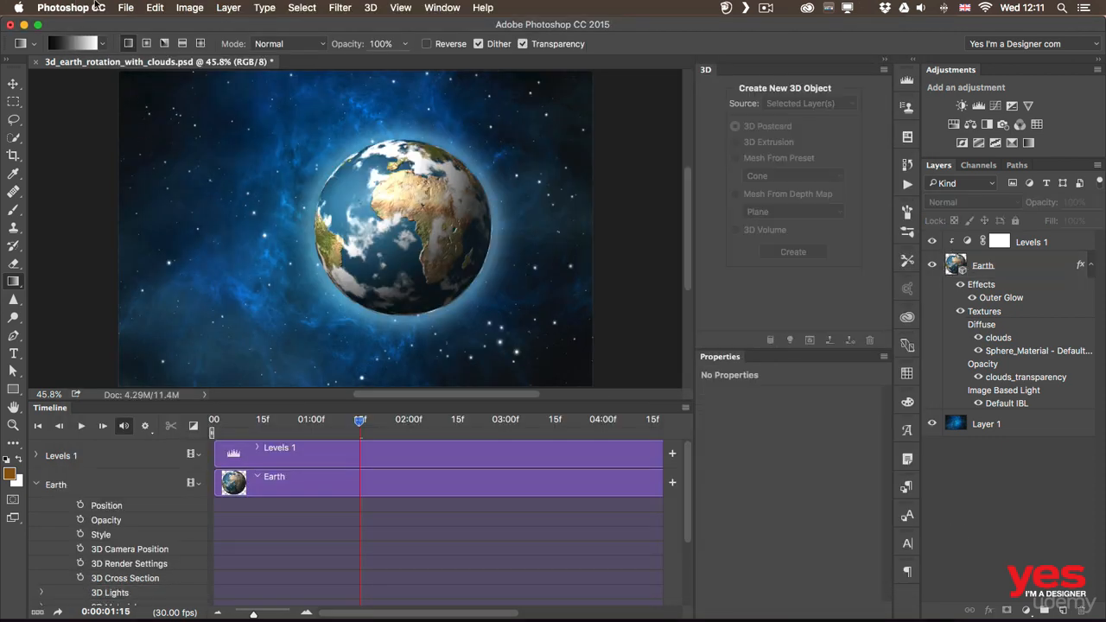
click(35, 62)
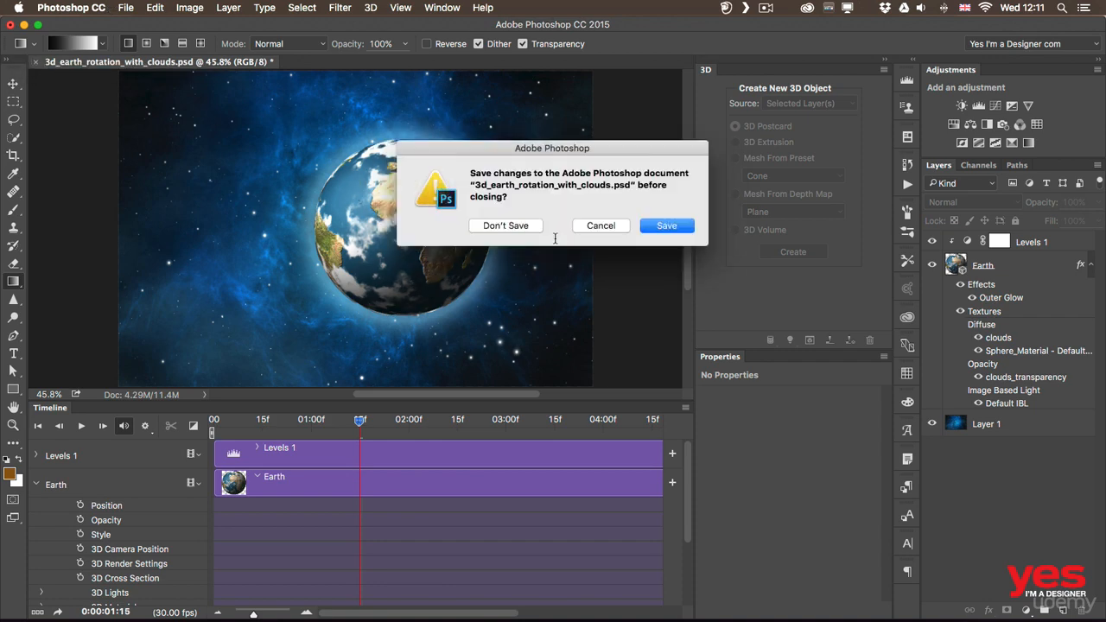
click(534, 230)
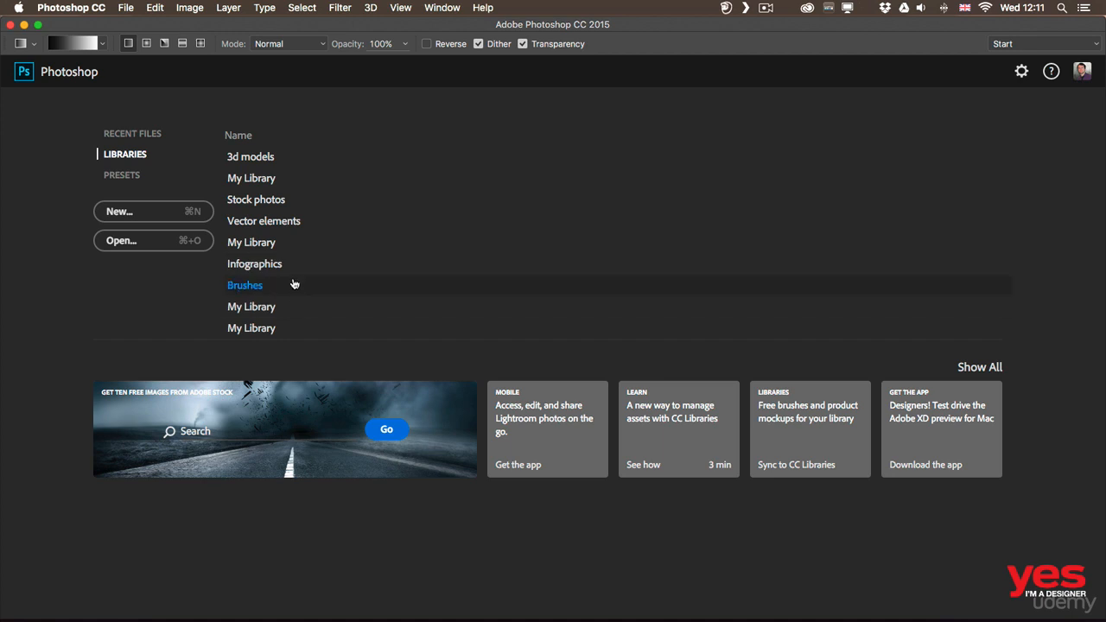
Open the Girl model from the 3d models library, collapse the timeline and view the document at 100%
click(262, 159)
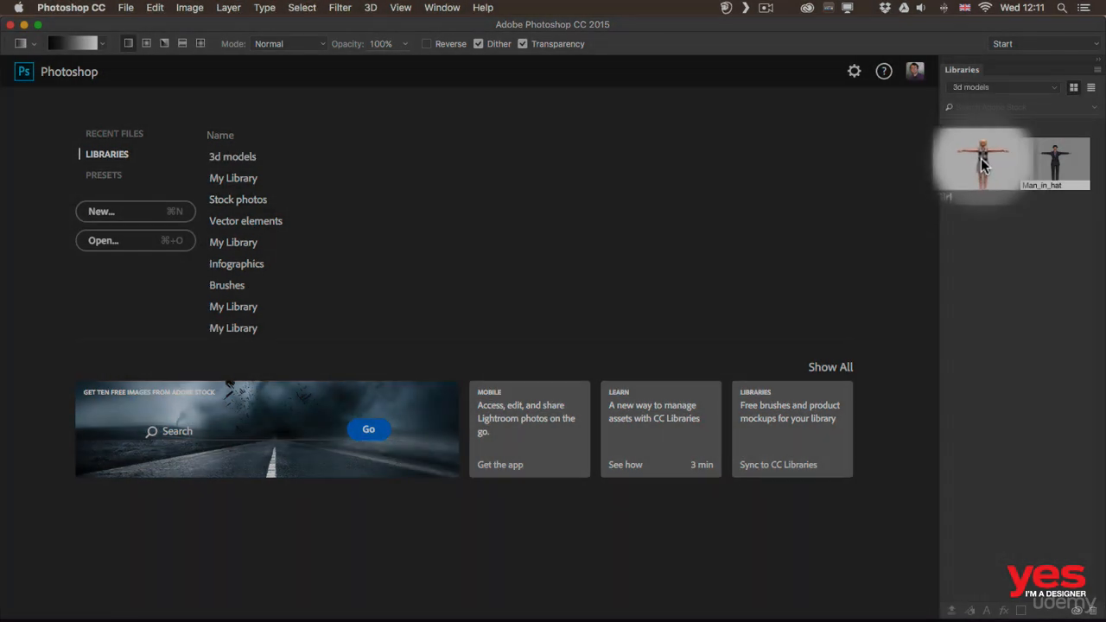
double_click(981, 158)
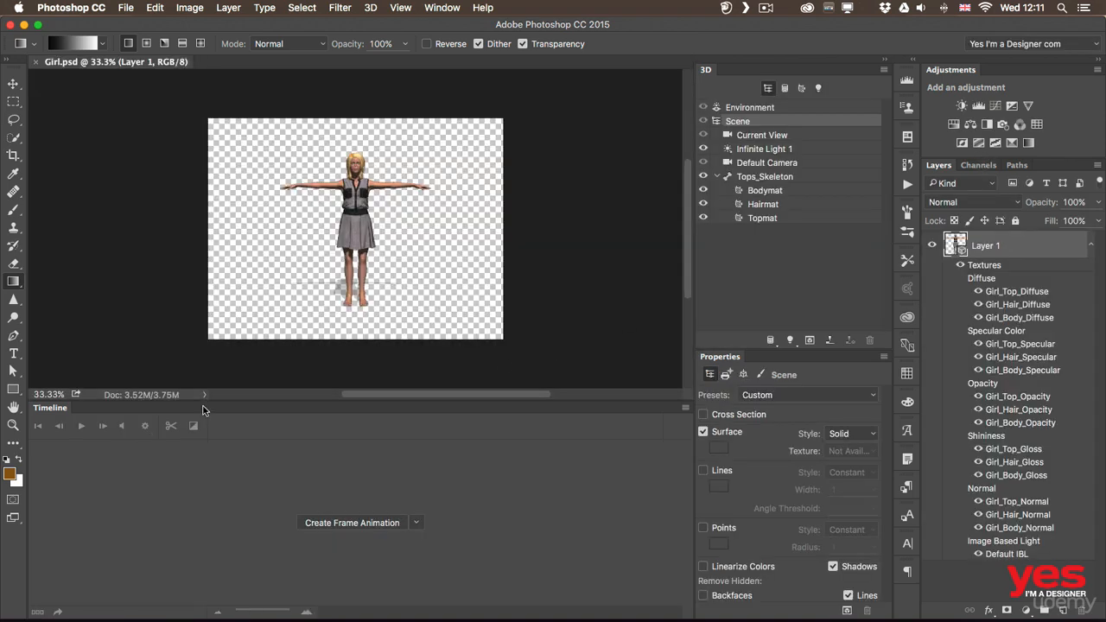
double_click(63, 411)
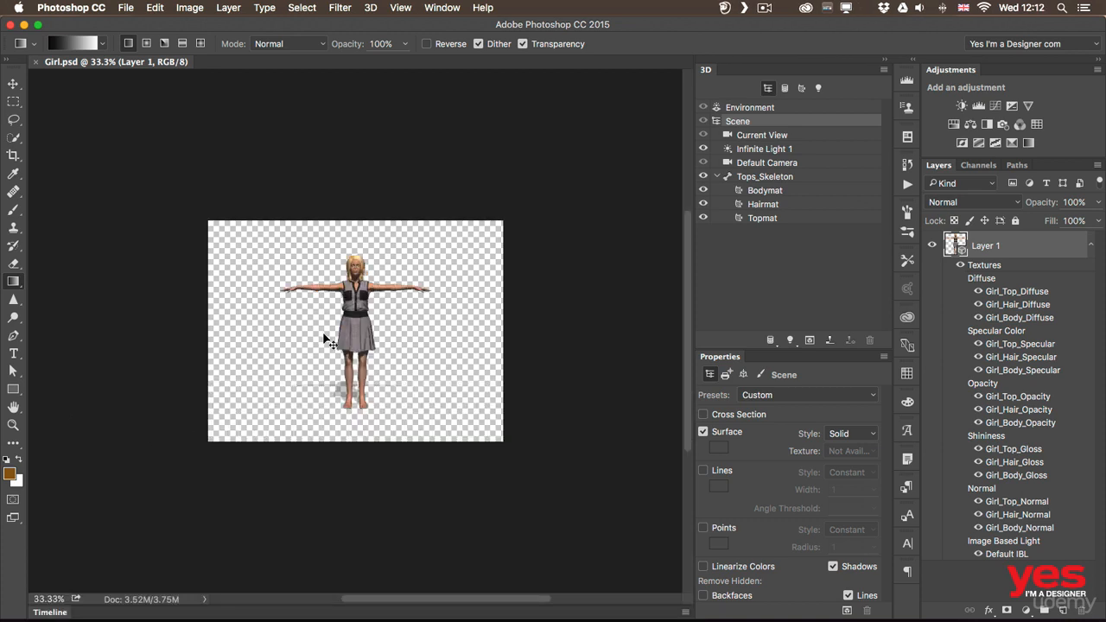
key(super+1)
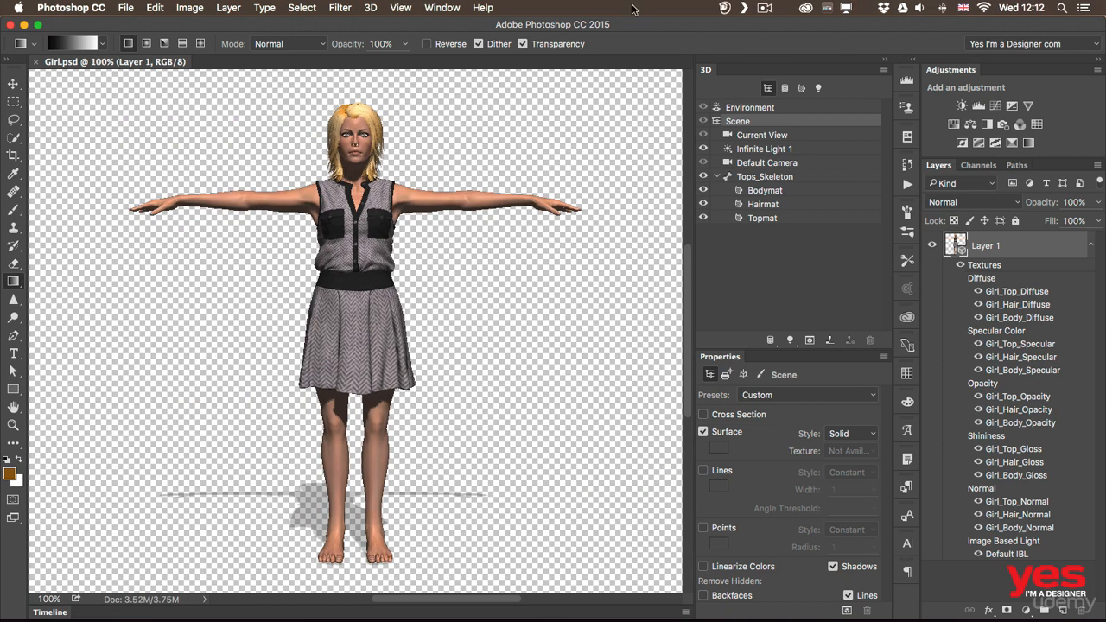
Select Tops_Skeleton in the 3D scene and rotate the girl around her vertical axis to a three-quarter view
click(788, 177)
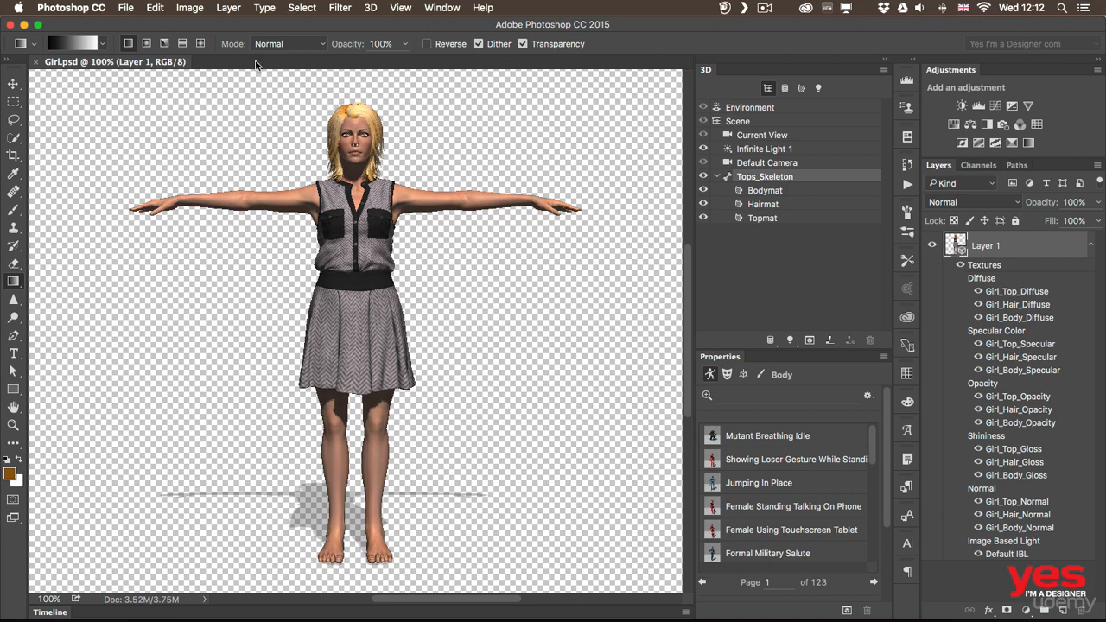
key(v)
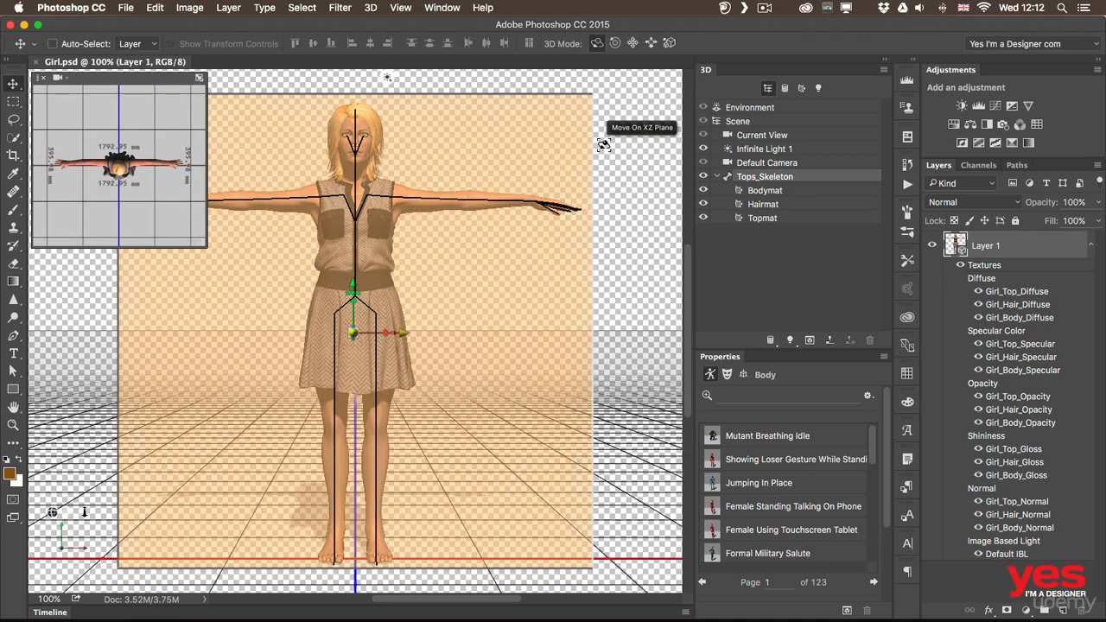
drag(620, 154, 404, 152)
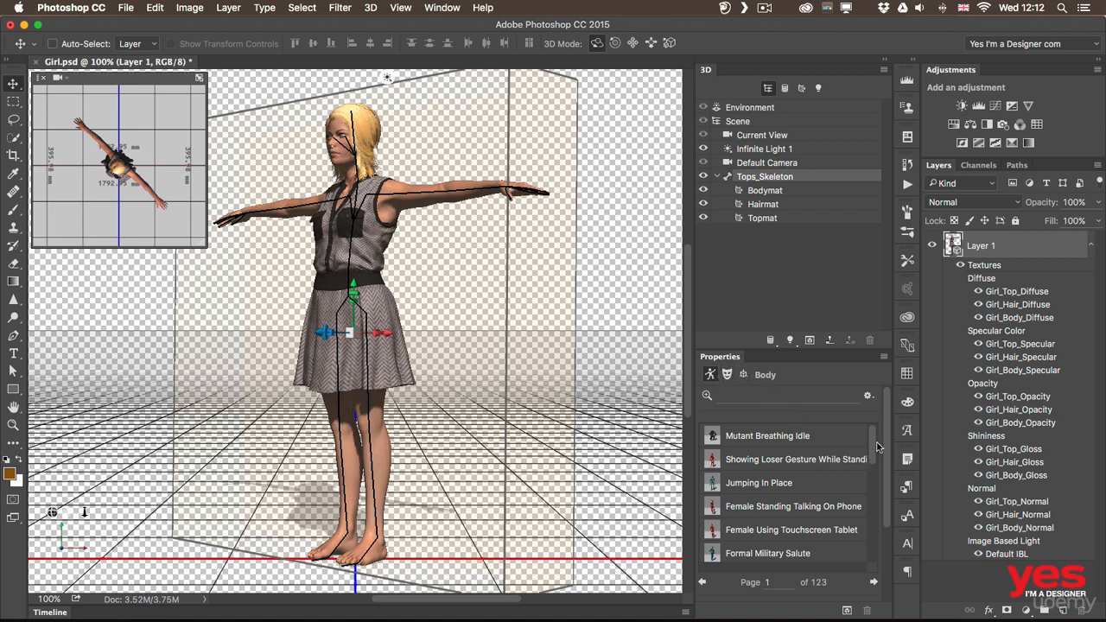
Try the Jumping In Place body animation on the girl, replace it with Female Standing Talking On Phone, and expand the timeline
click(748, 486)
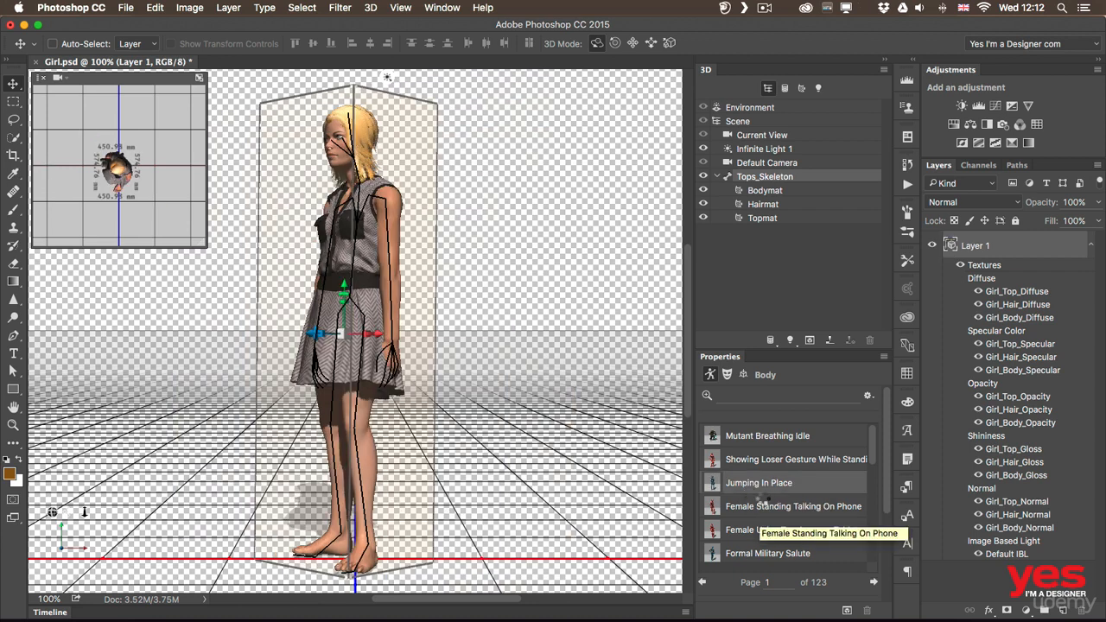
click(762, 498)
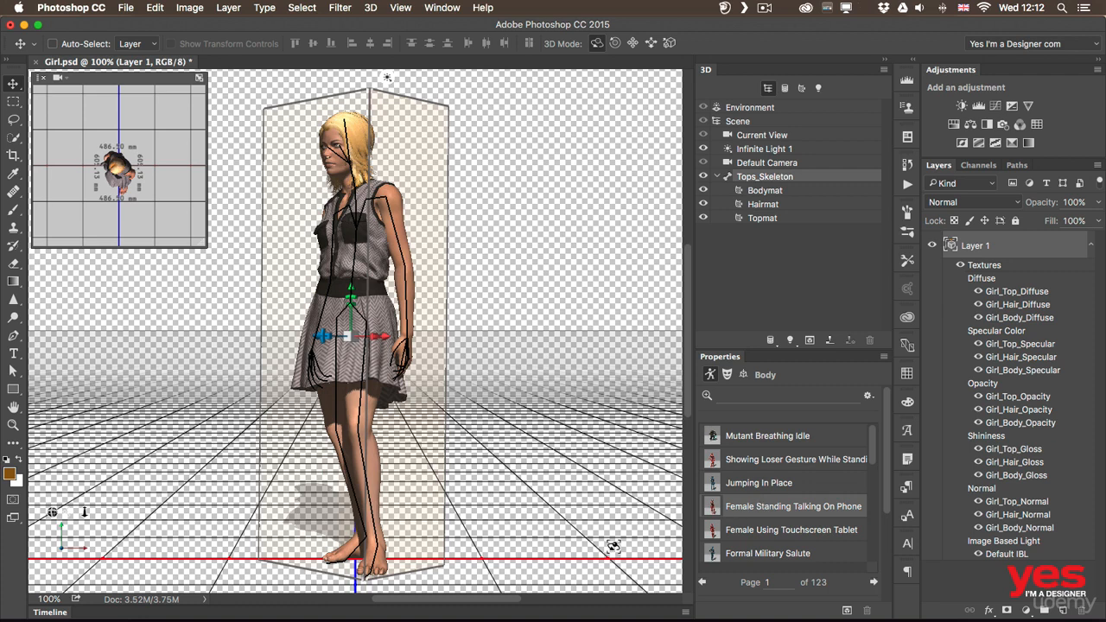
double_click(205, 613)
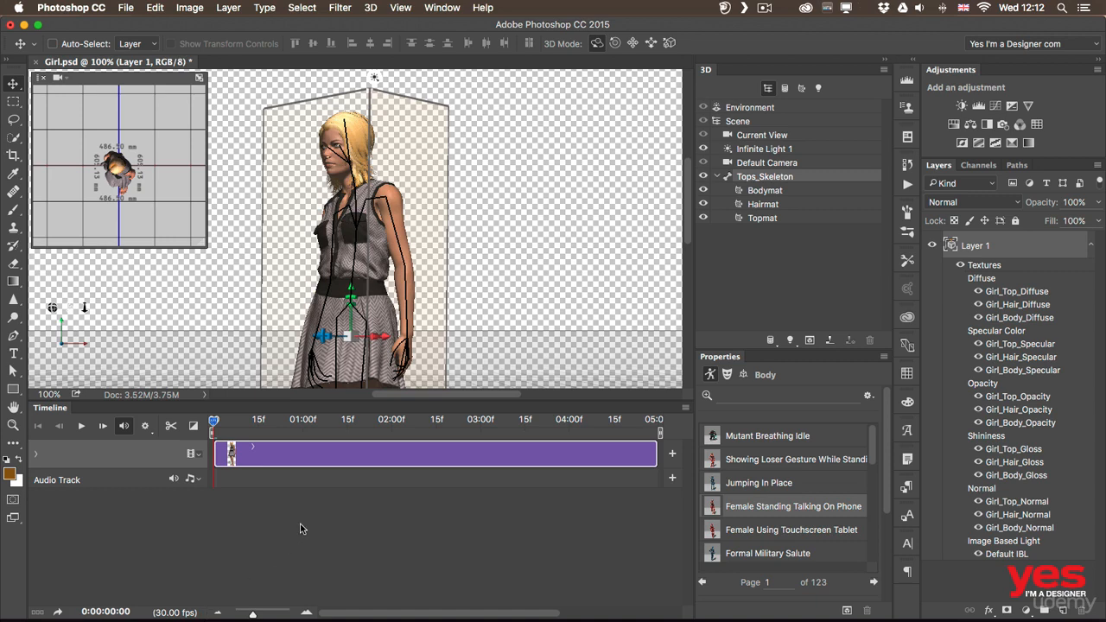
Preview the girl's phone animation by scrubbing and playing it with the layer deselected, and park the playhead at 0:00:01:10
drag(232, 426, 367, 425)
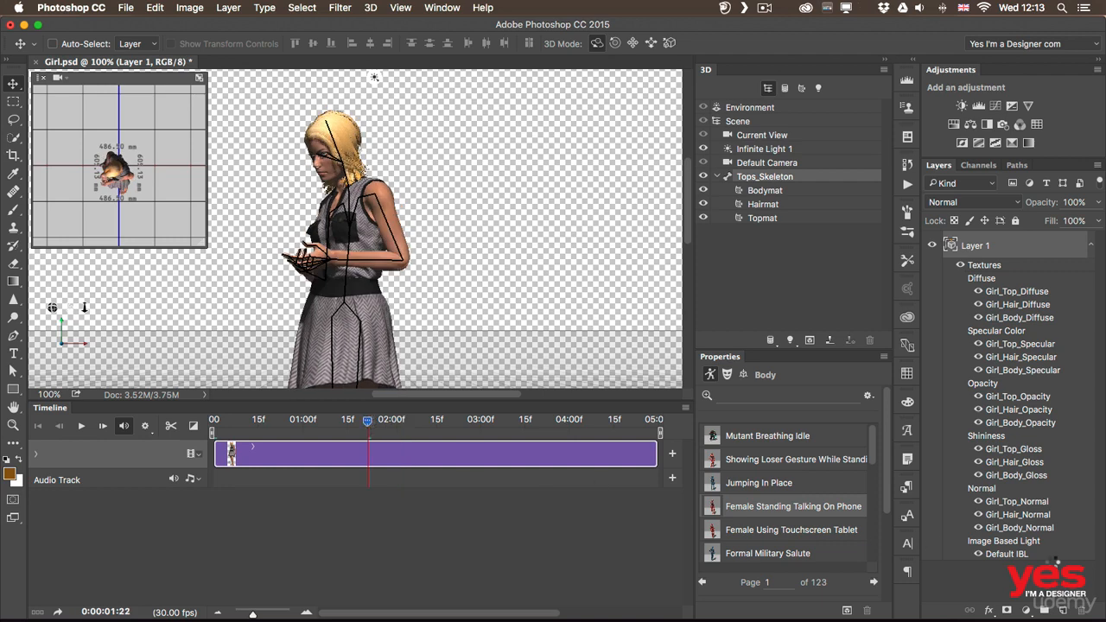
click(1049, 581)
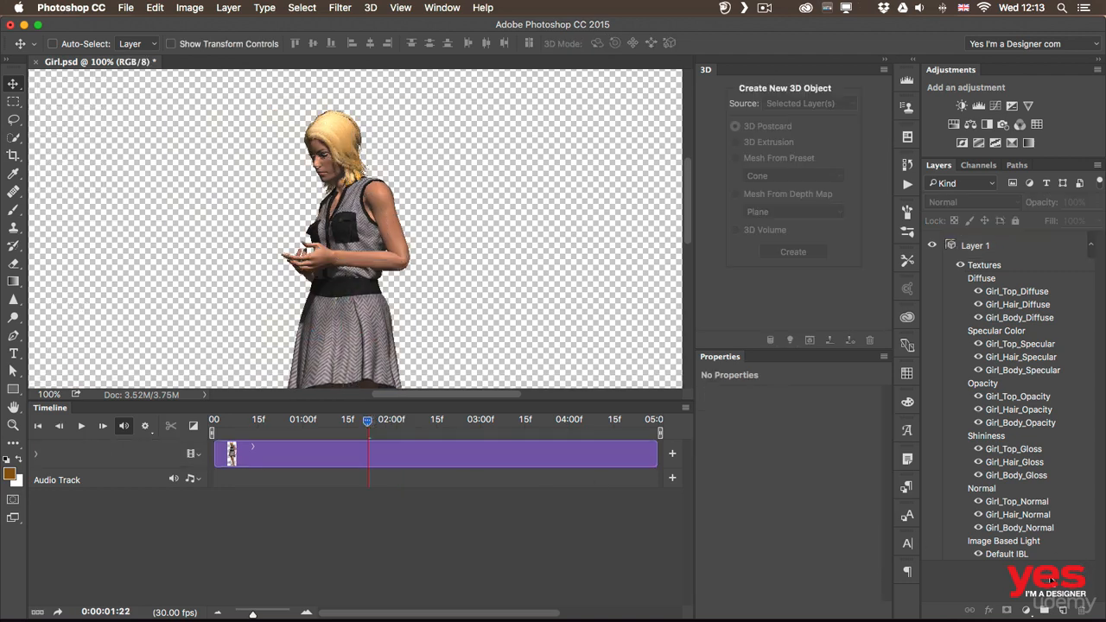
click(266, 421)
key(space)
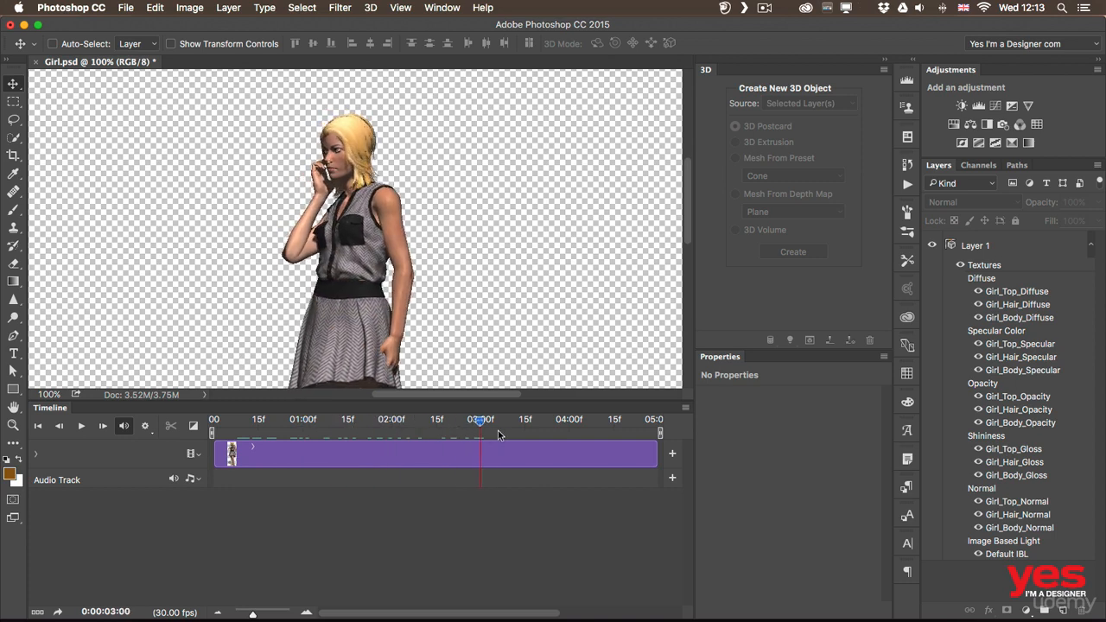
drag(448, 430, 331, 423)
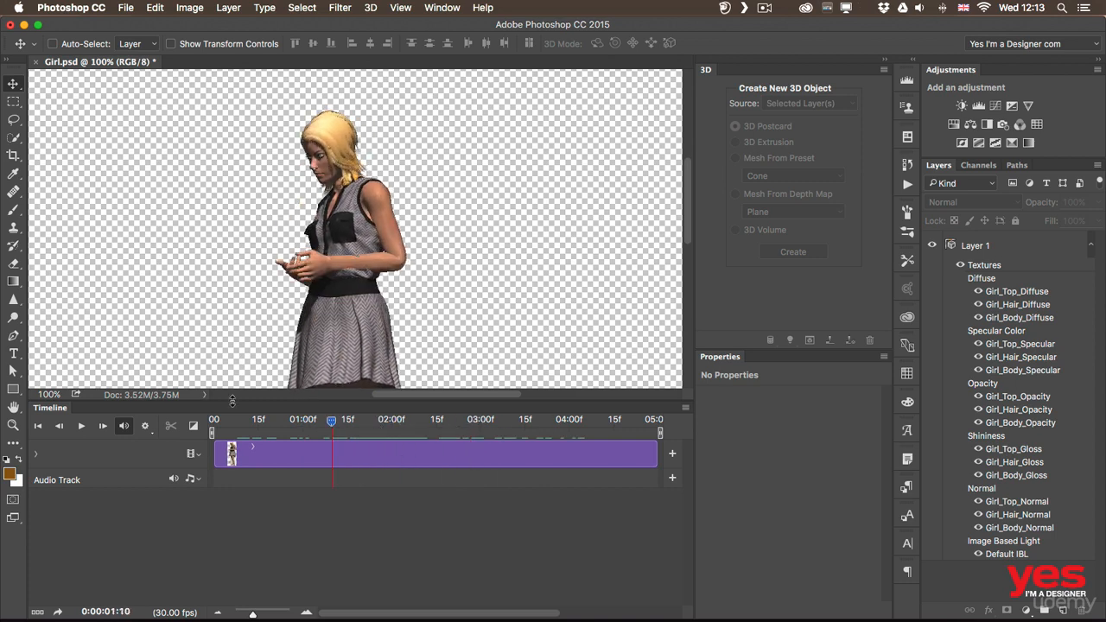
Shrink the timeline, view the document at 50%, and place turquoise-1168361.jpg from the Architecture folder as an embedded image
drag(234, 402, 268, 538)
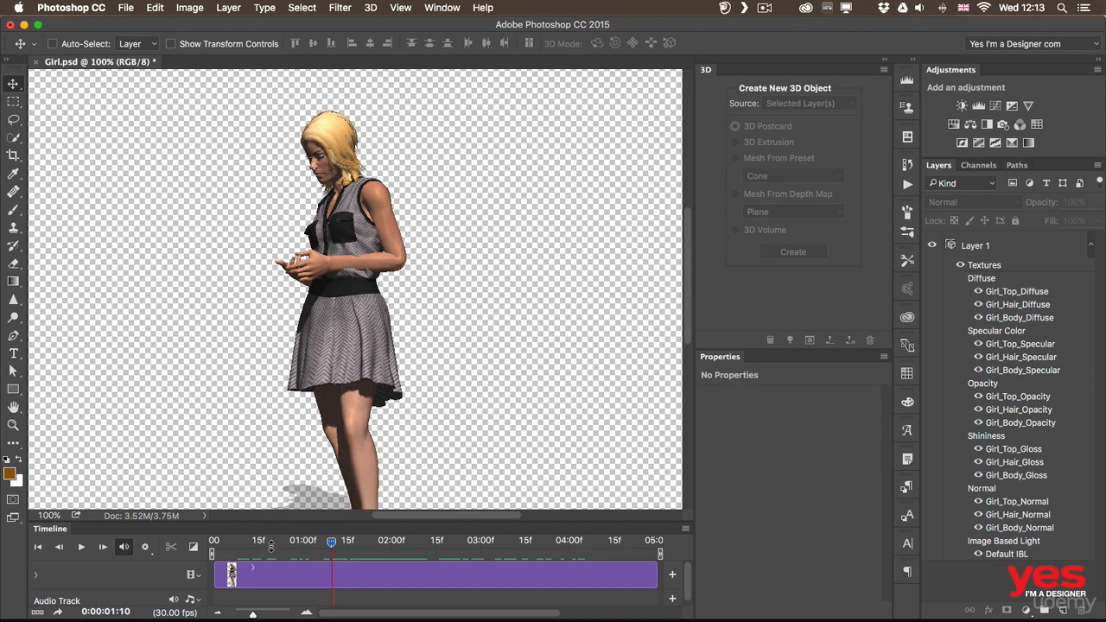
key(super+minus)
key(super+minus)
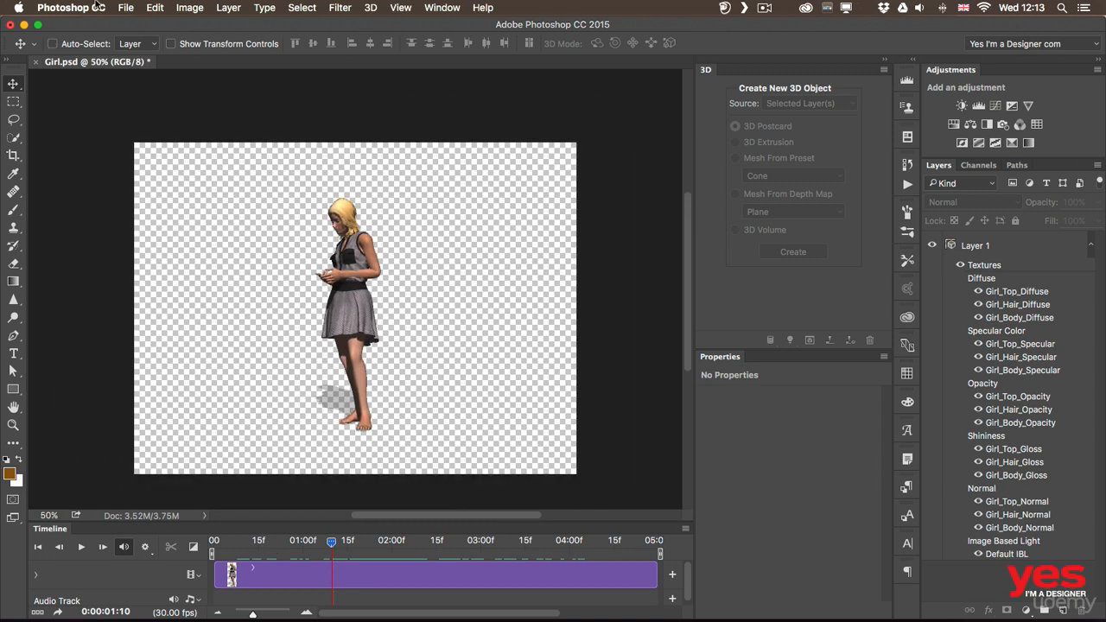
click(126, 8)
click(179, 273)
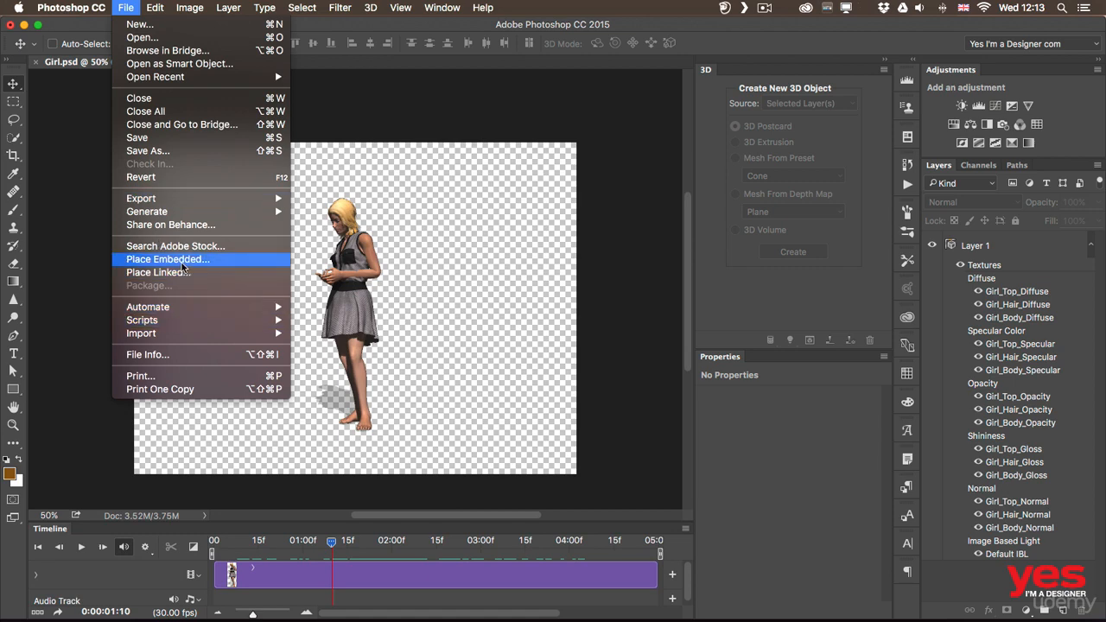
click(511, 199)
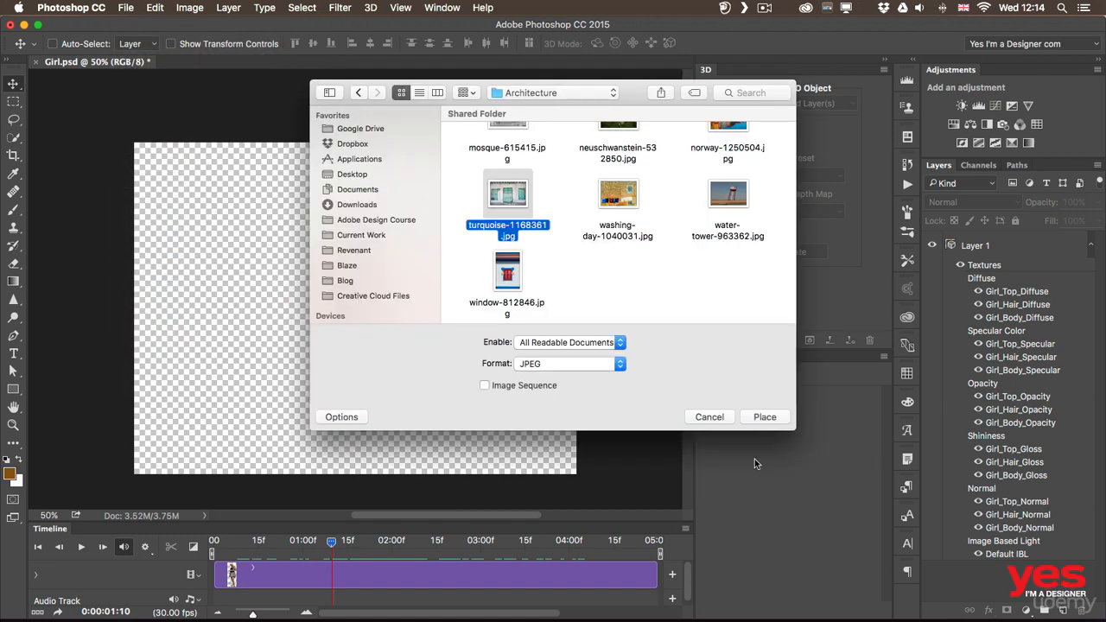
click(765, 417)
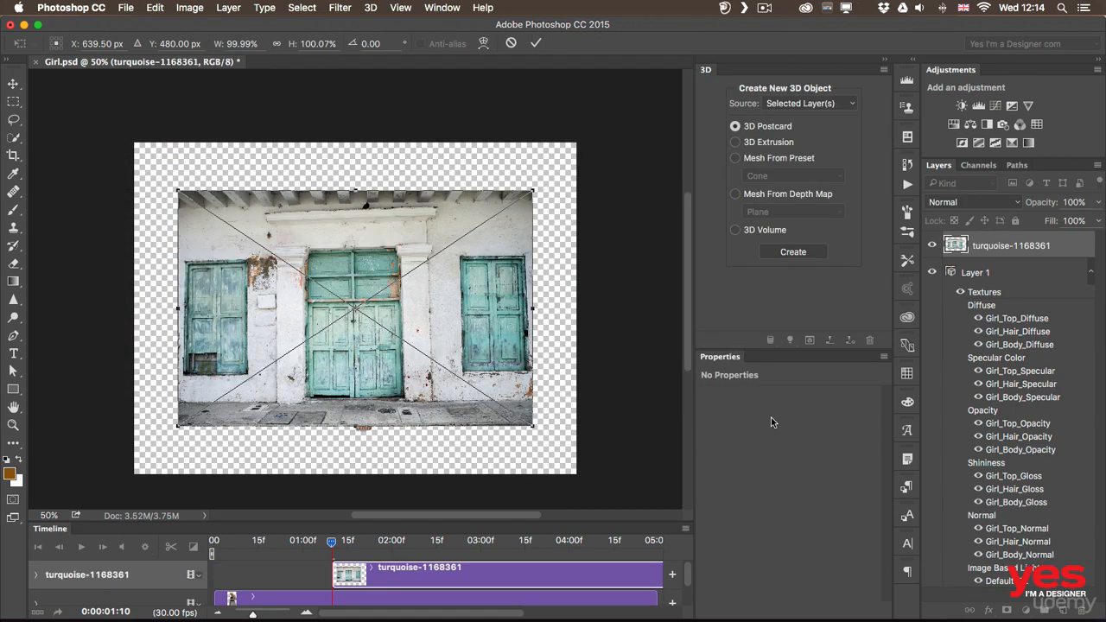
Enlarge the placed turquoise door photo to about 141% so it fills the canvas, and stack it beneath the girl's 3D layer
drag(534, 189, 607, 140)
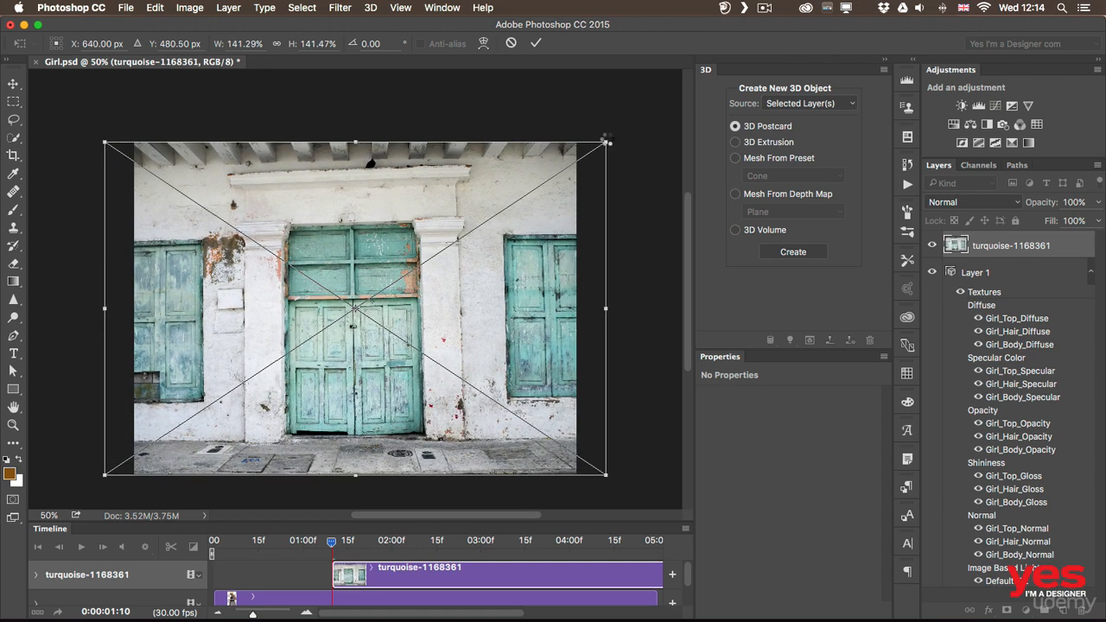
key(Return)
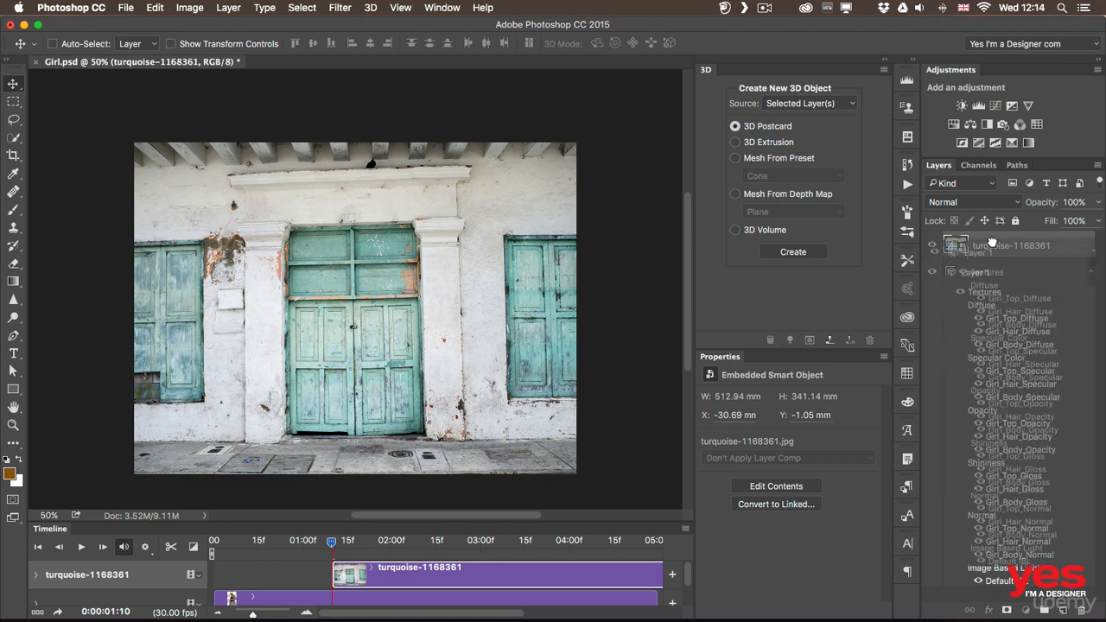
drag(993, 242, 992, 243)
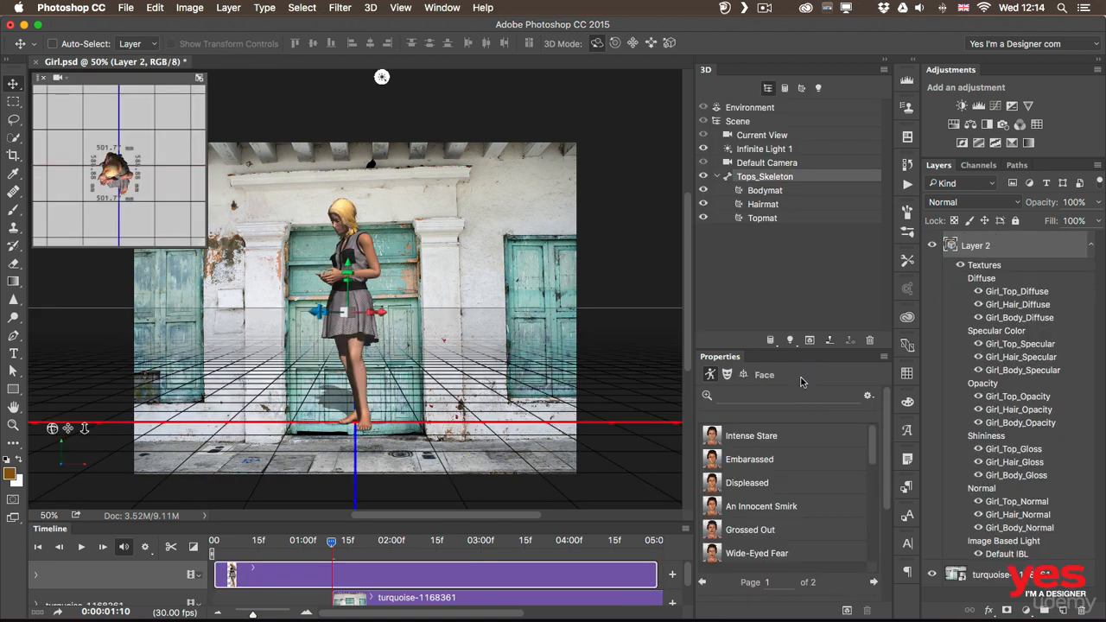
Slide the girl farther back in the 3D scene and shift her onto the pavement between the door and the right window
click(651, 42)
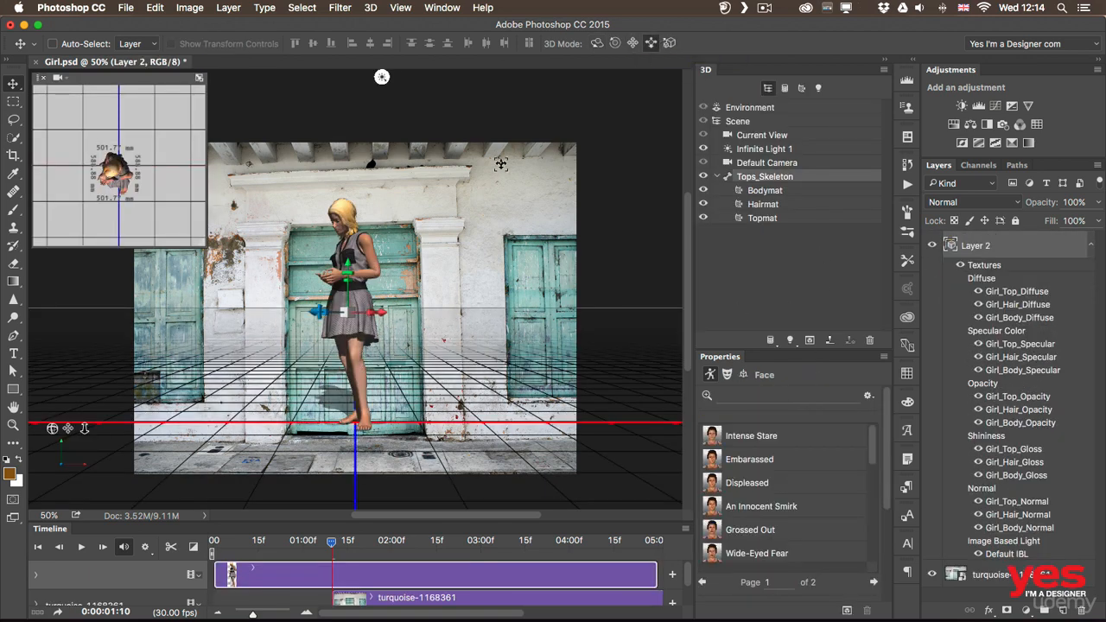
drag(406, 246, 374, 170)
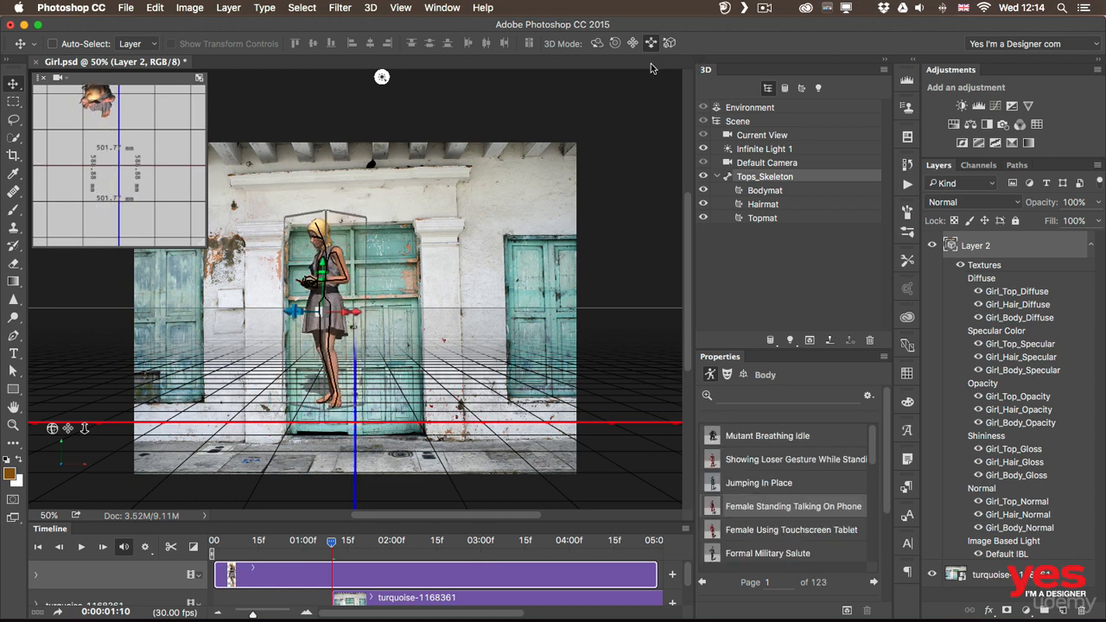
click(632, 42)
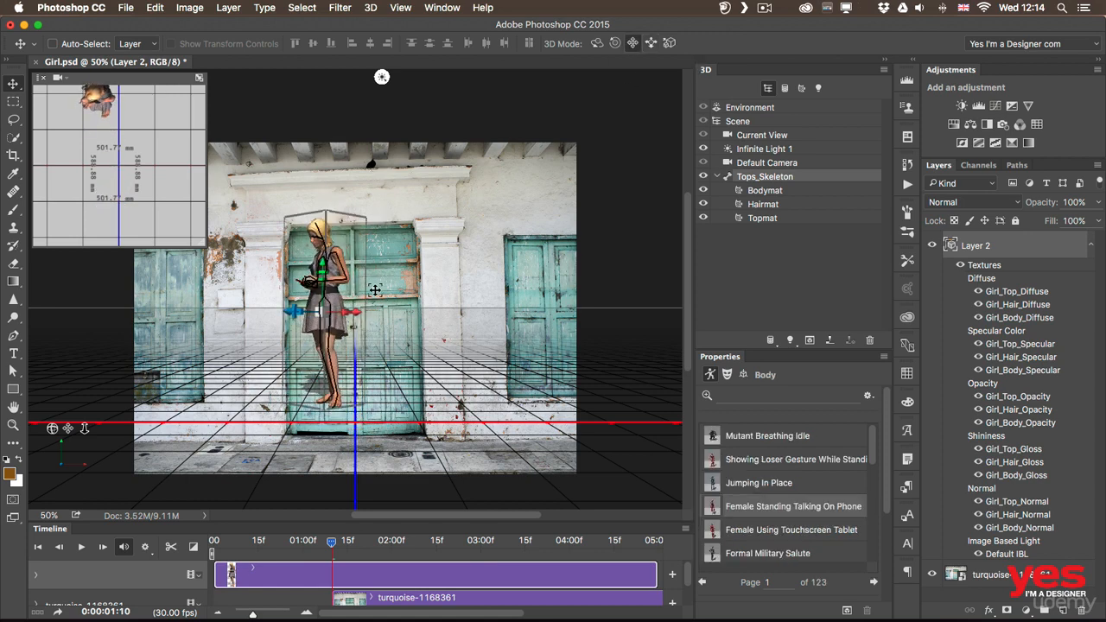
drag(419, 331, 542, 354)
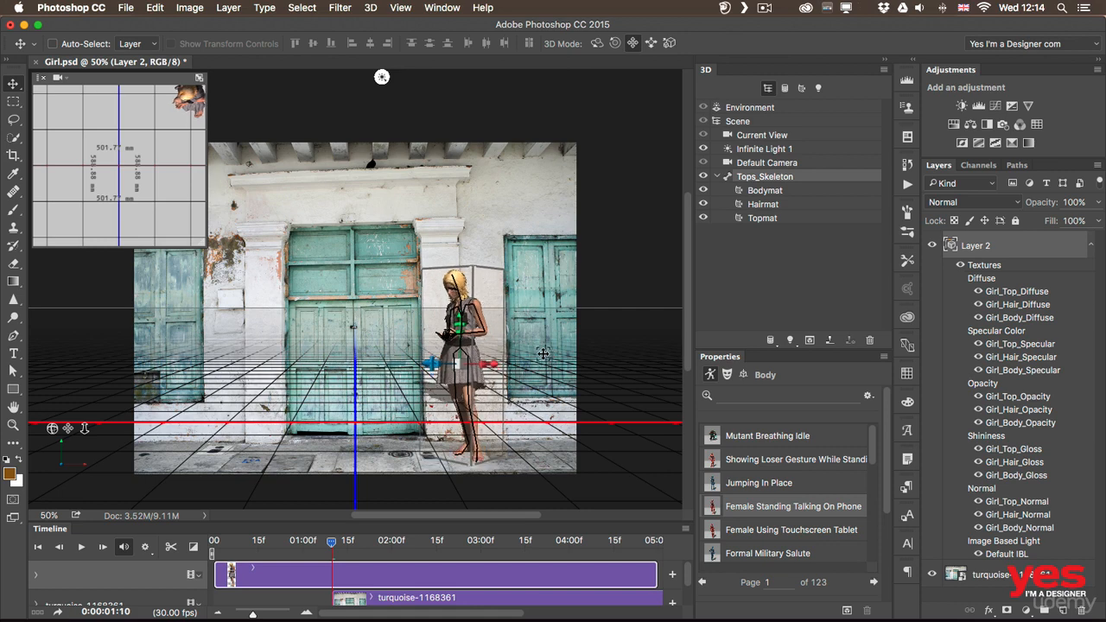
click(1014, 581)
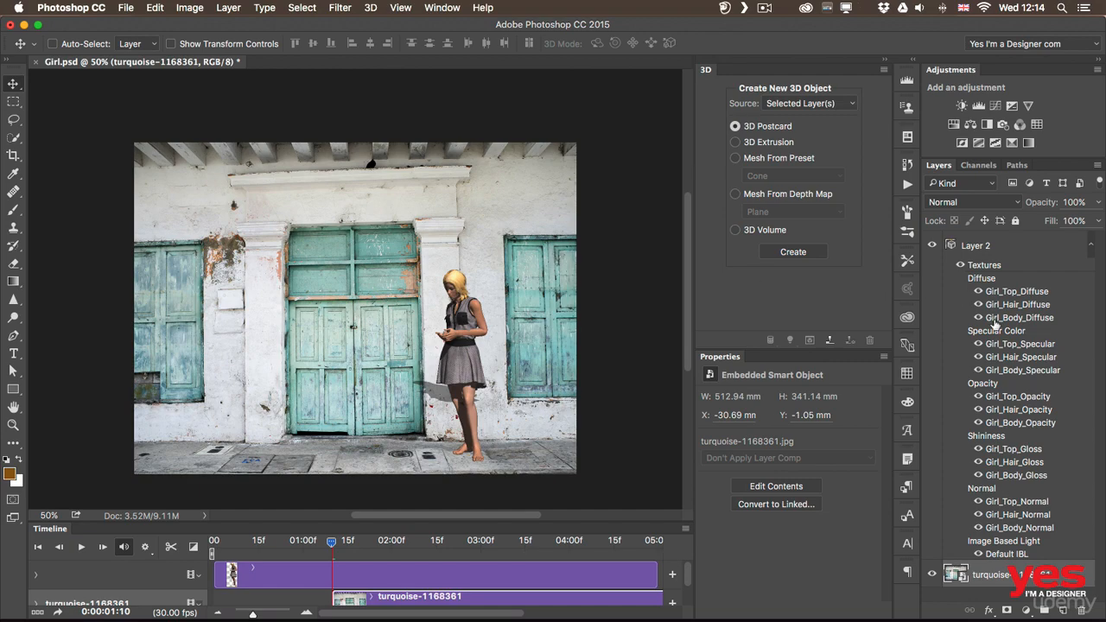
Select Infinite Light 1 on the girl's layer and rotate it to shine on her from the upper left
click(1009, 245)
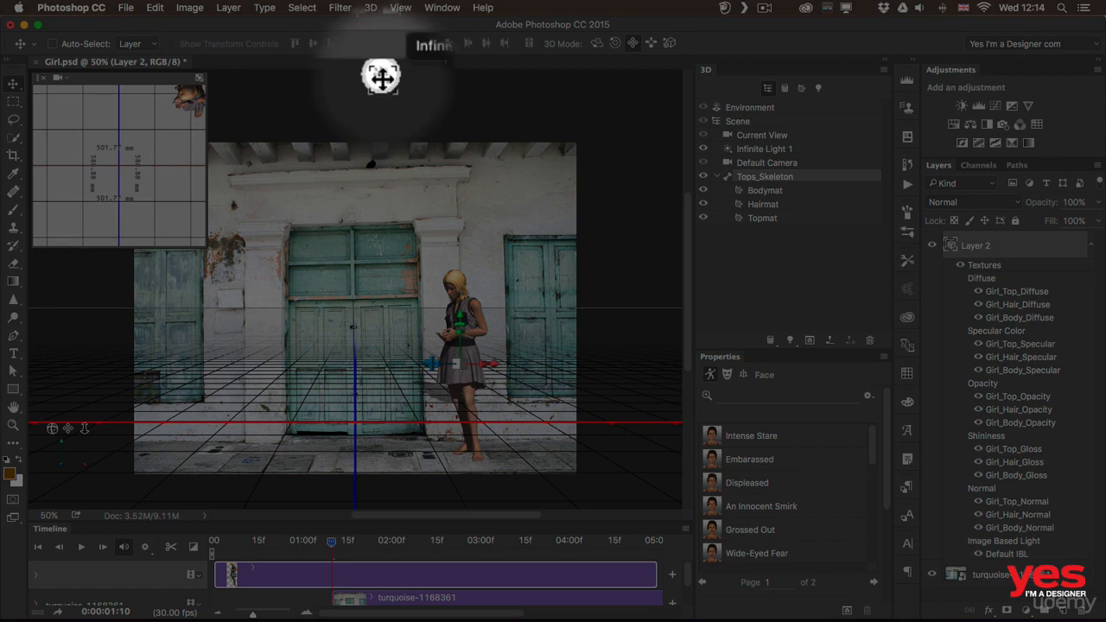
click(382, 77)
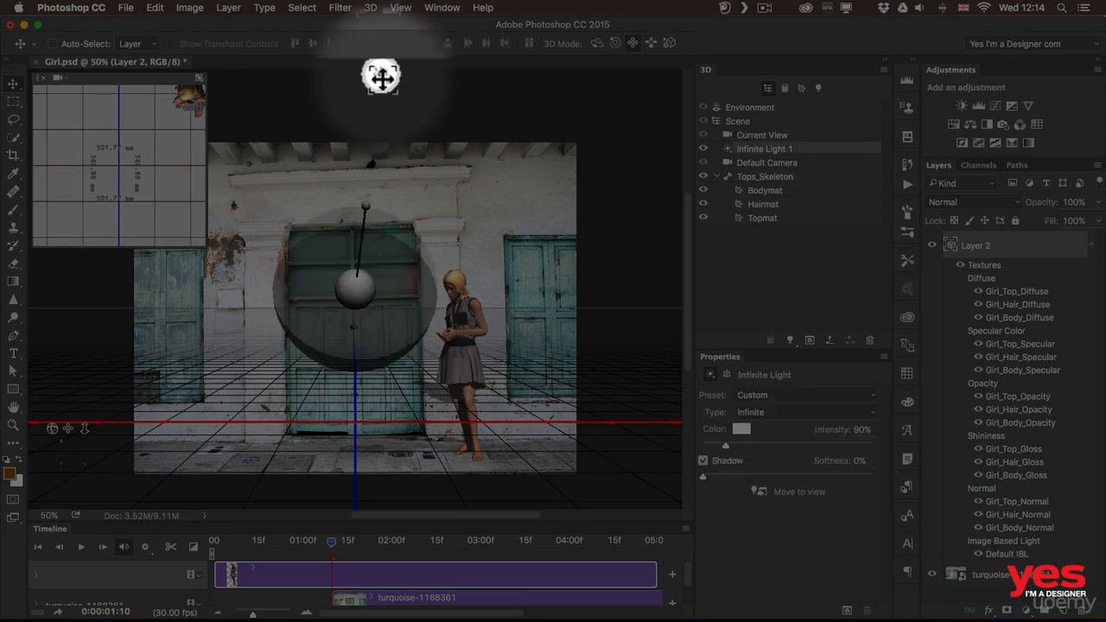
drag(385, 232, 264, 226)
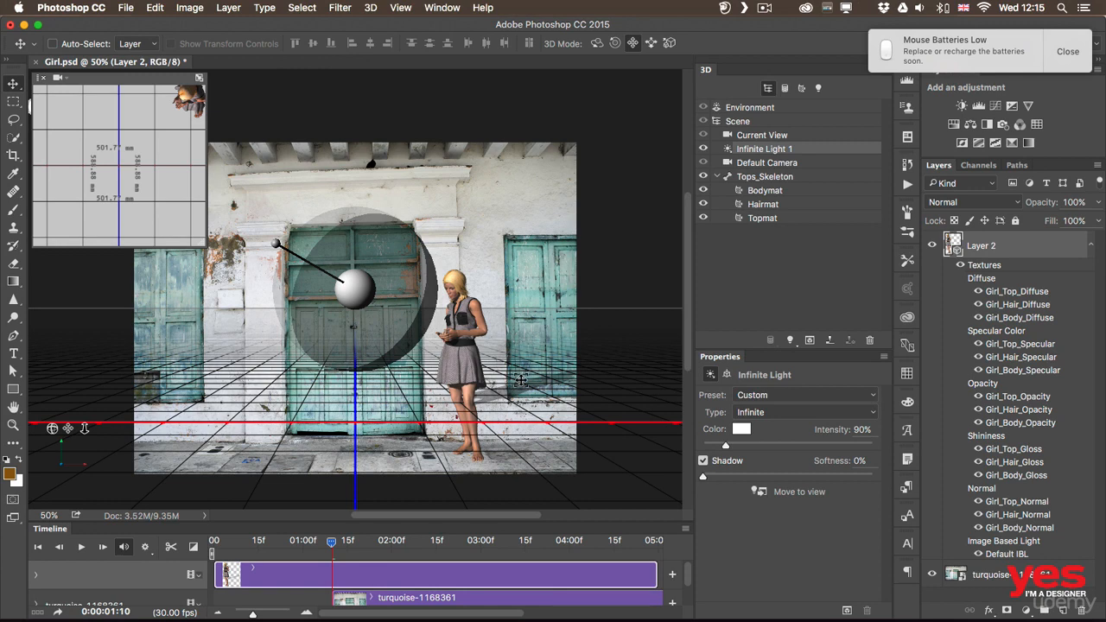
Move Tops_Skeleton to the ground and pan the Current View camera so the girl stands on the pavement by the door's right edge
click(745, 177)
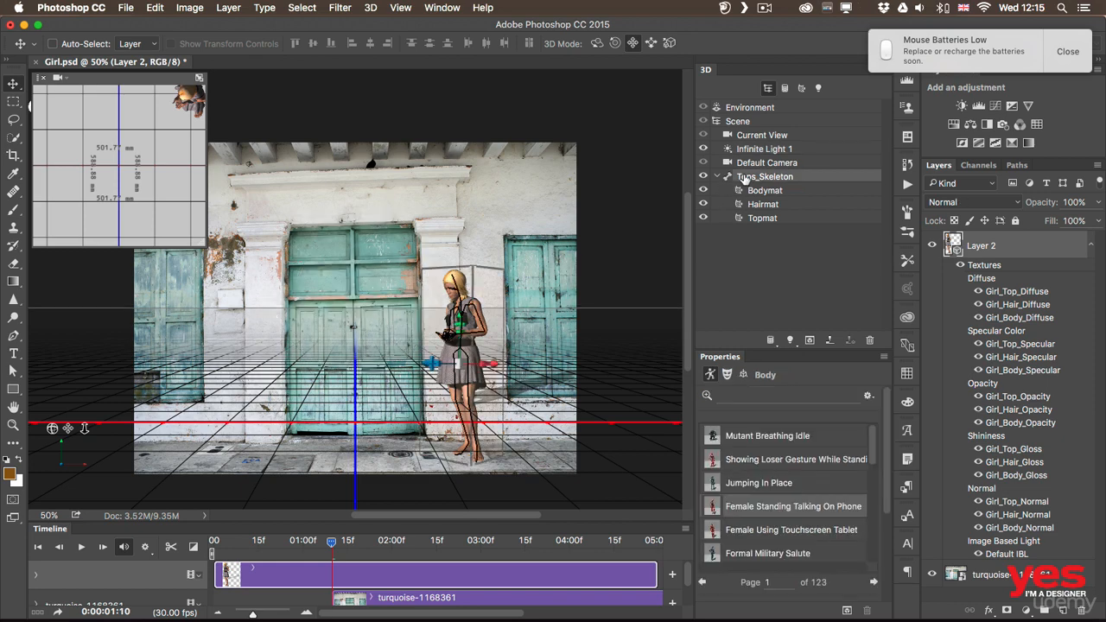
click(740, 375)
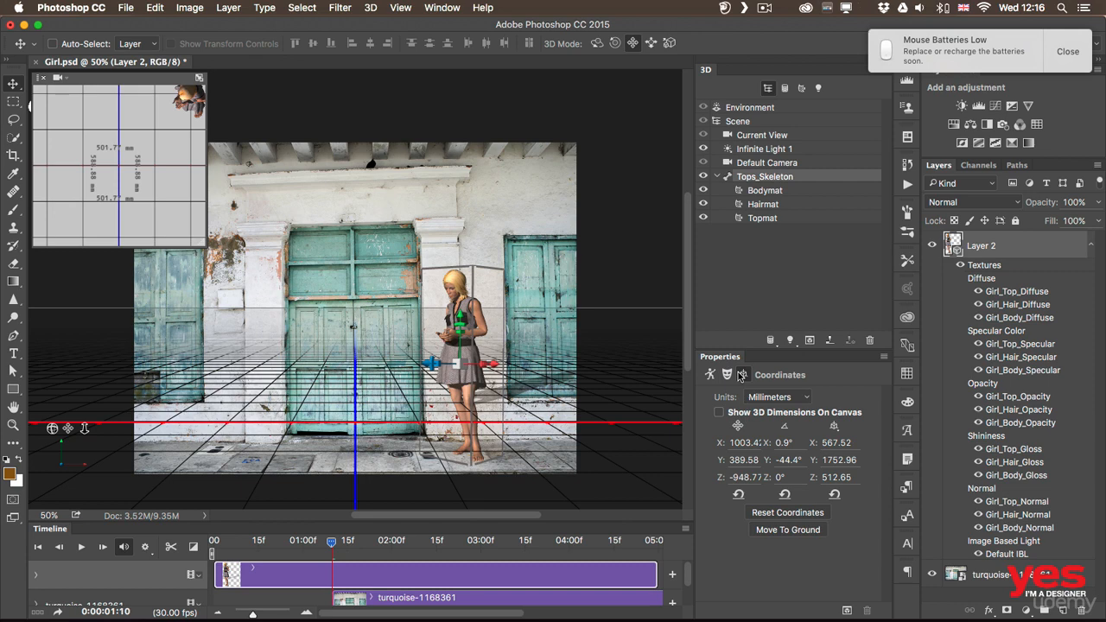
click(793, 529)
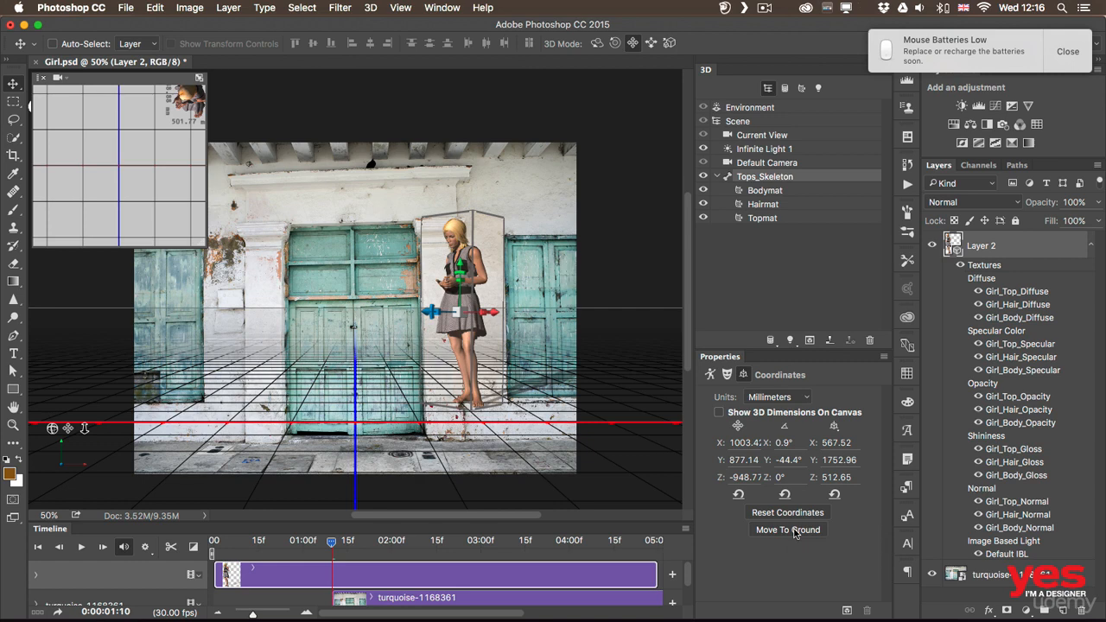
click(763, 137)
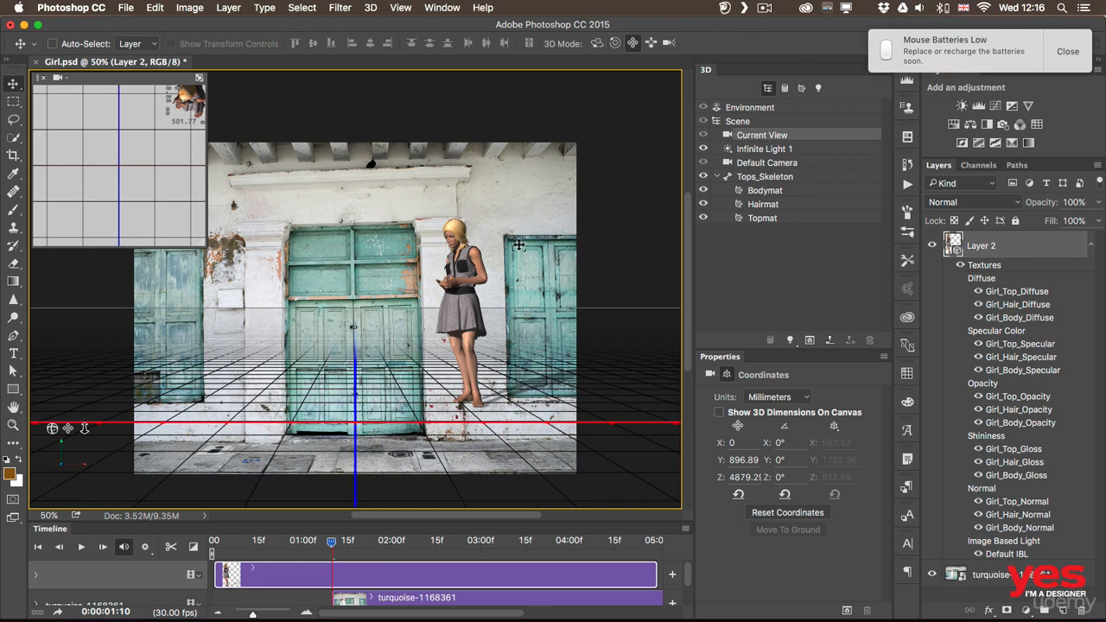
drag(517, 242, 433, 383)
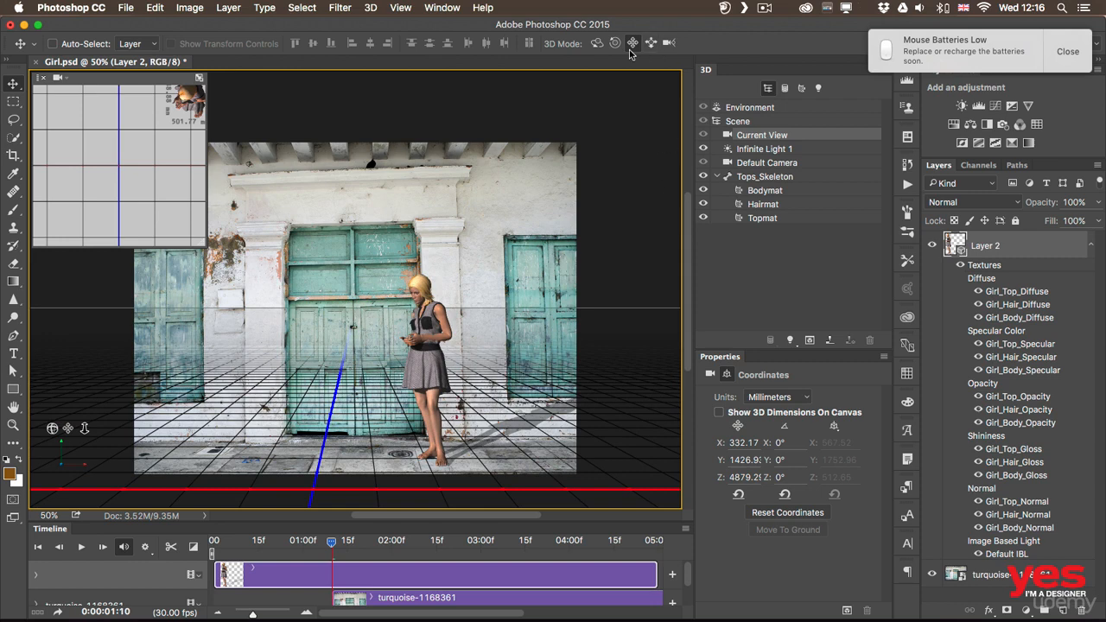
Rotate Infinite Light 1 so it shines from higher up and behind the girl, and check the composite with the background layer selected
click(764, 150)
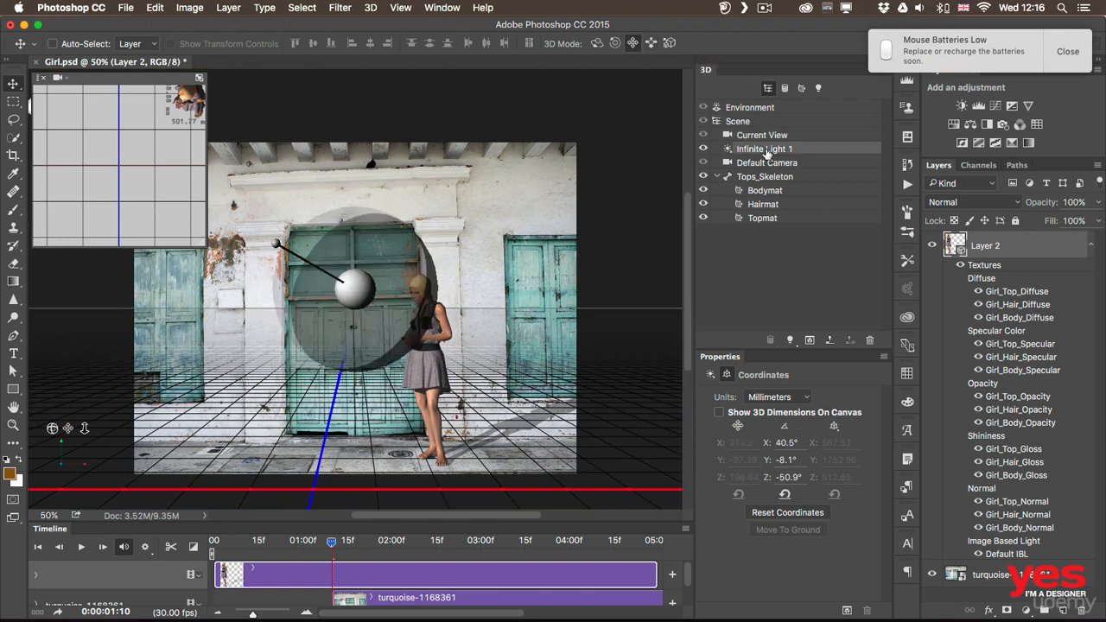
click(597, 43)
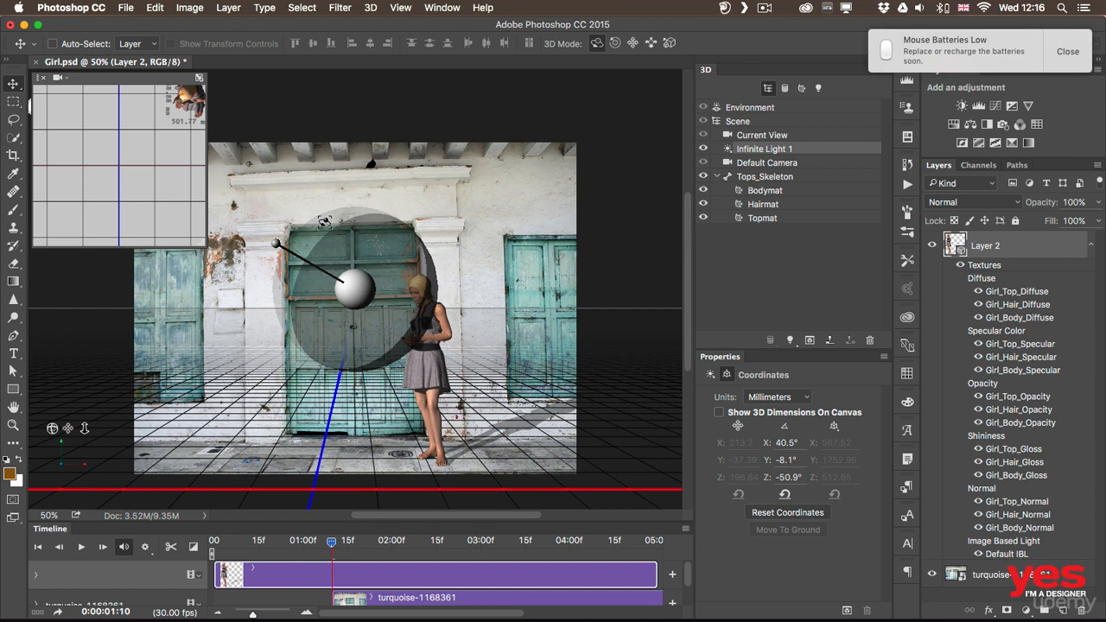
mouse_move(566, 159)
mouse_down()
mouse_move(317, 177)
mouse_move(303, 195)
mouse_move(299, 187)
mouse_move(359, 182)
mouse_up()
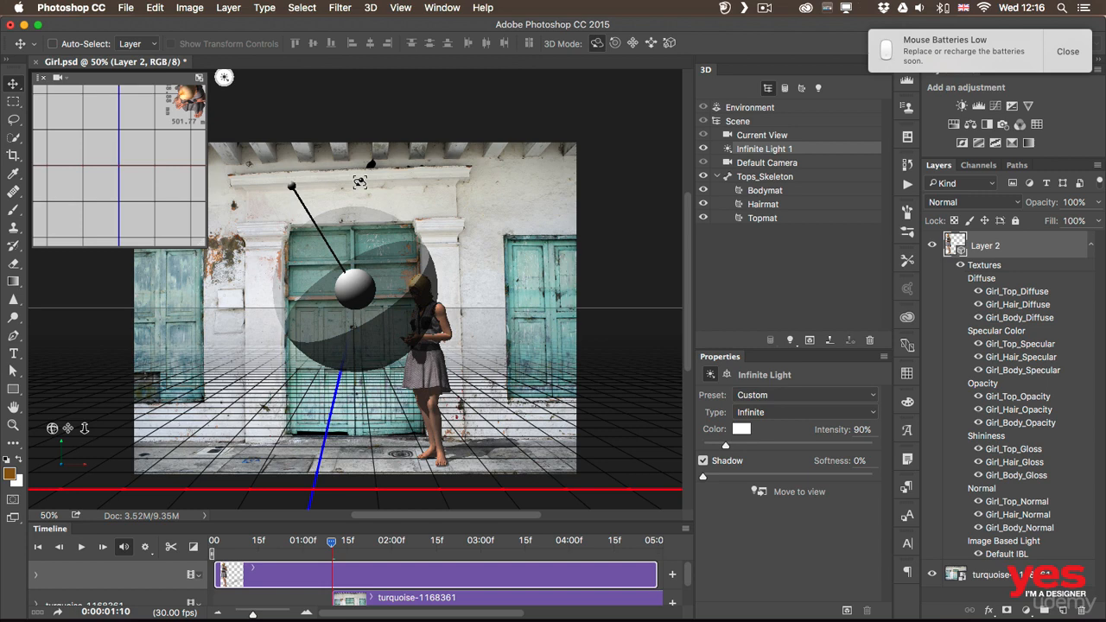
click(995, 576)
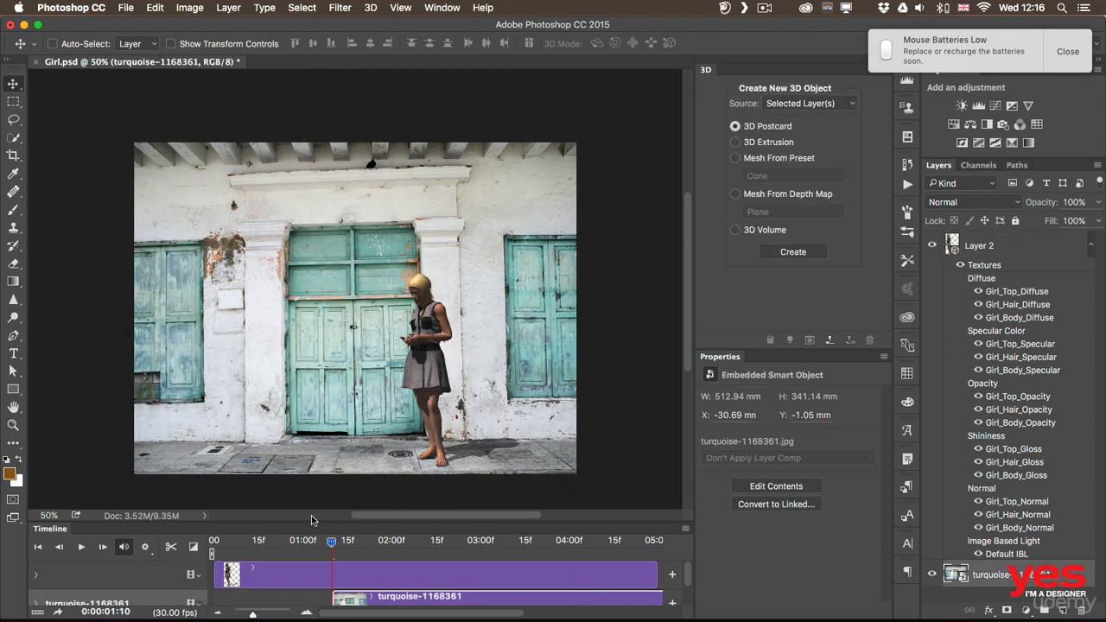
Enlarge the timeline, move the turquoise-1168361 clip to the start, and set the playhead to 0:00:01:19
drag(303, 523, 304, 453)
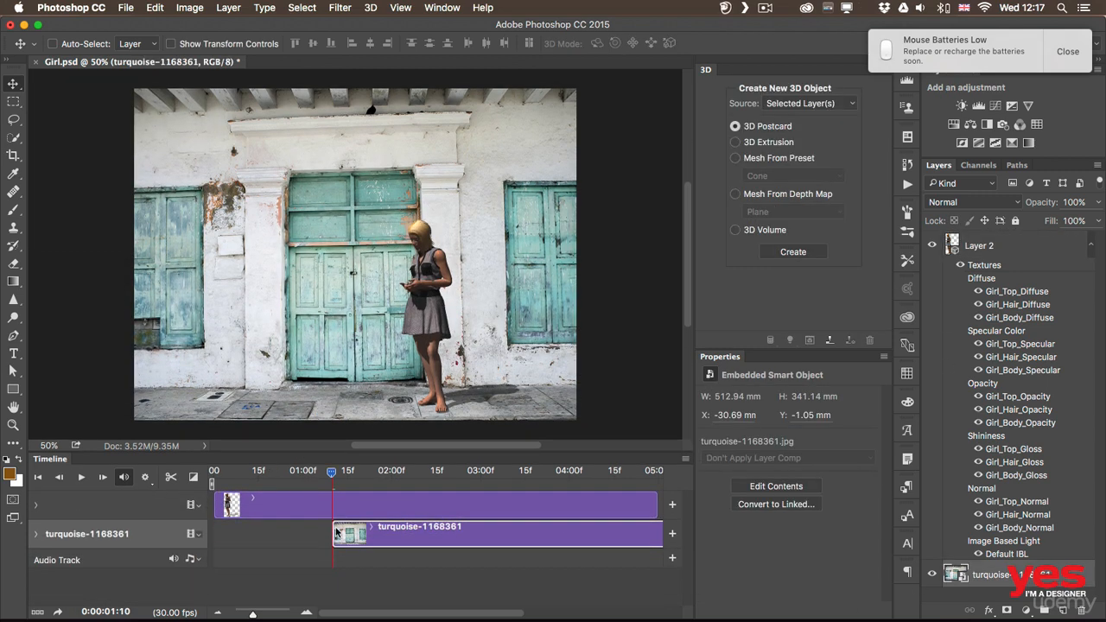
drag(332, 530, 204, 519)
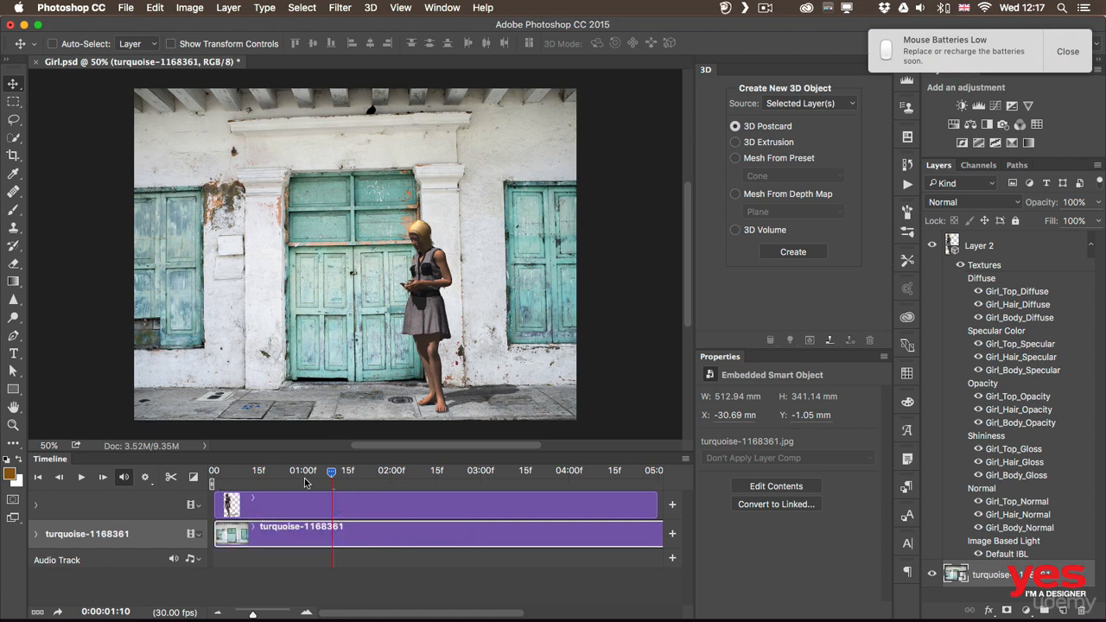
drag(331, 471, 358, 469)
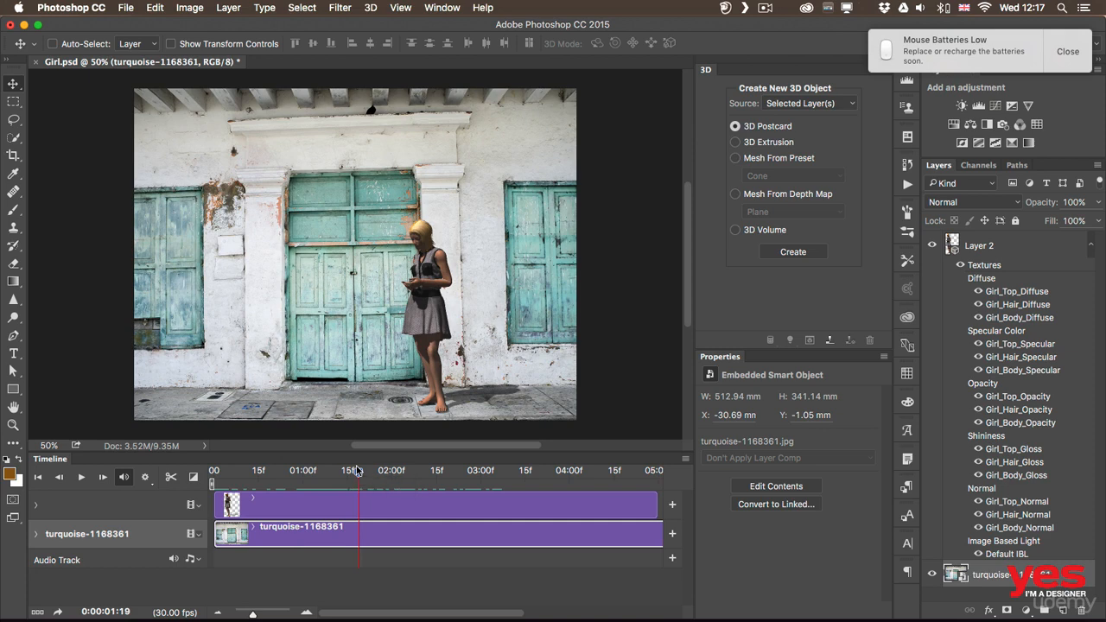
Render the girl's 3D layer, Layer 2, and deselect all layers to view the composite
click(995, 250)
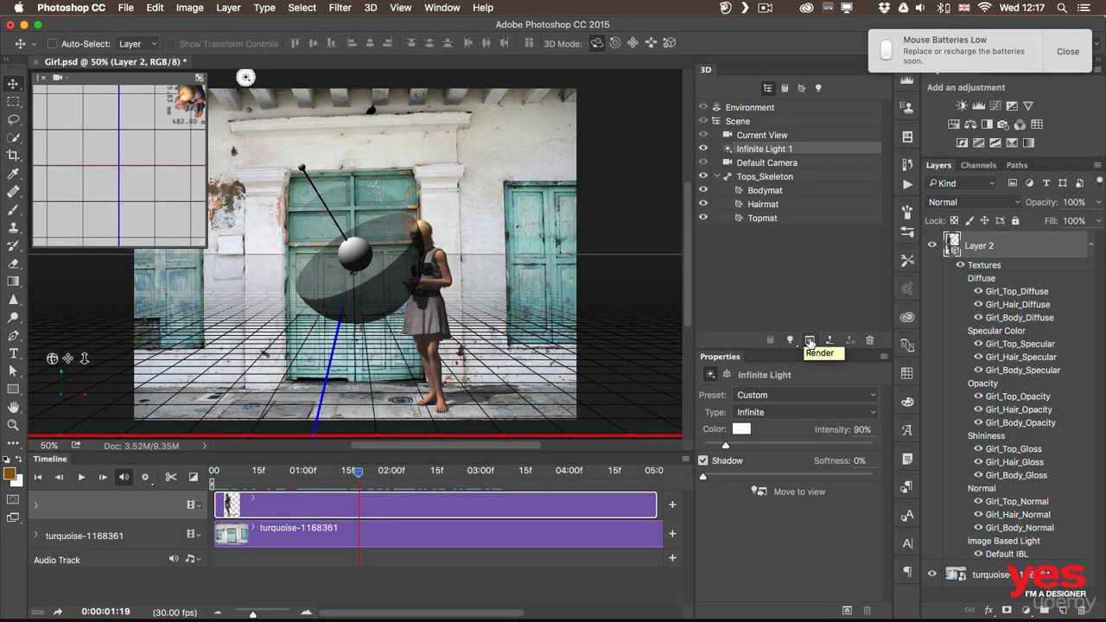
click(810, 340)
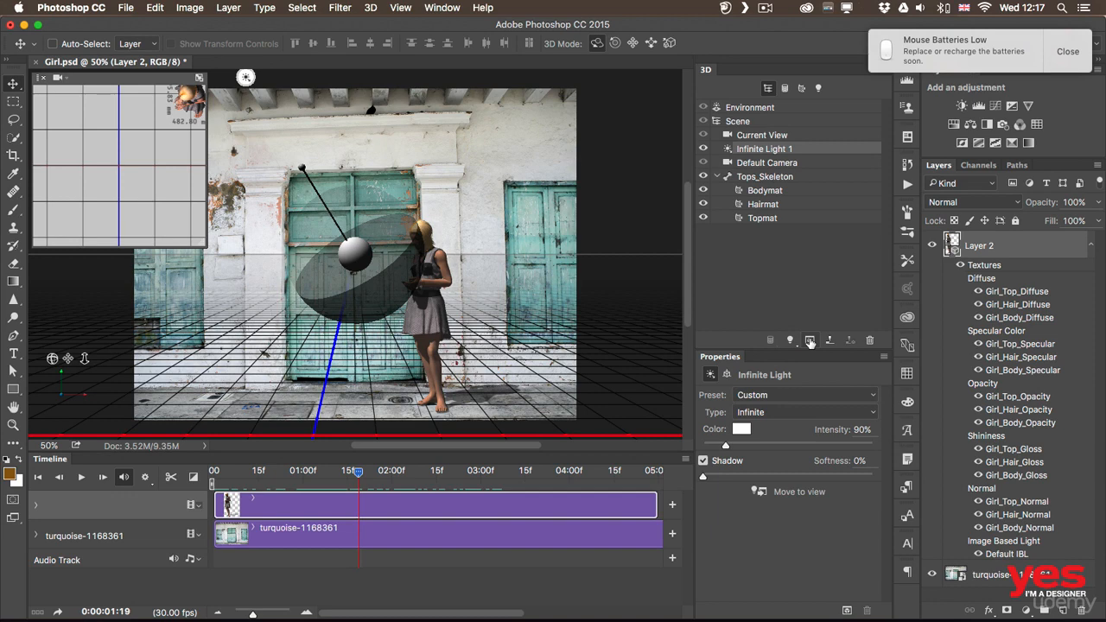
click(981, 597)
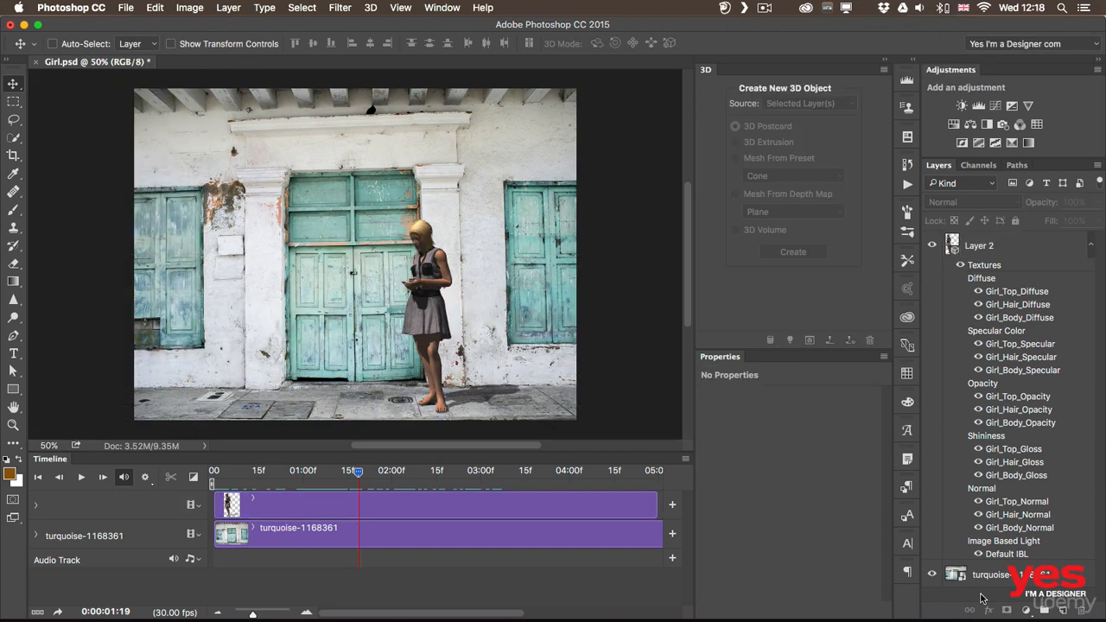